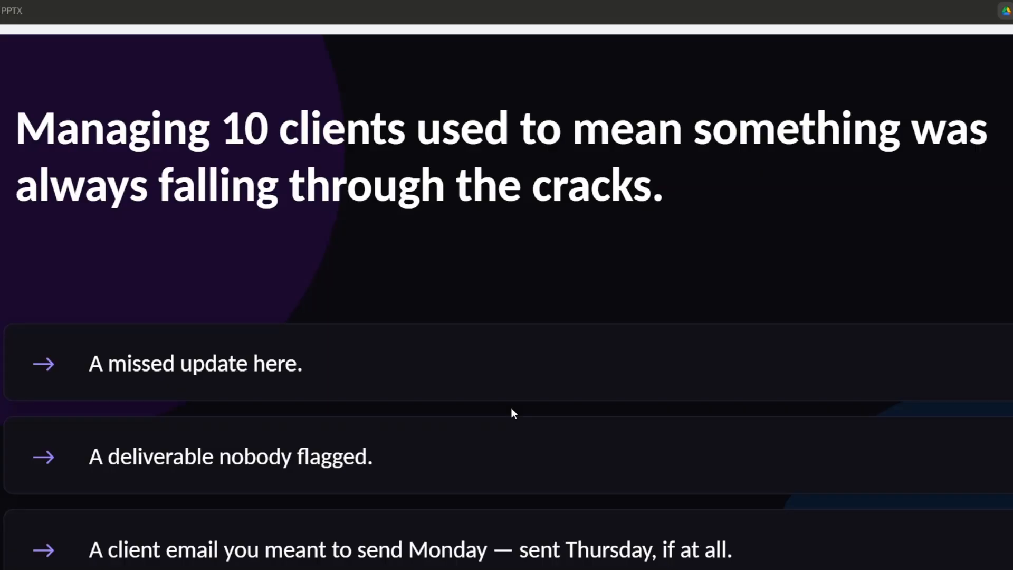
{"action": "scroll", "coordinate": [512, 409], "scroll_direction": "down", "scroll_amount": 4}
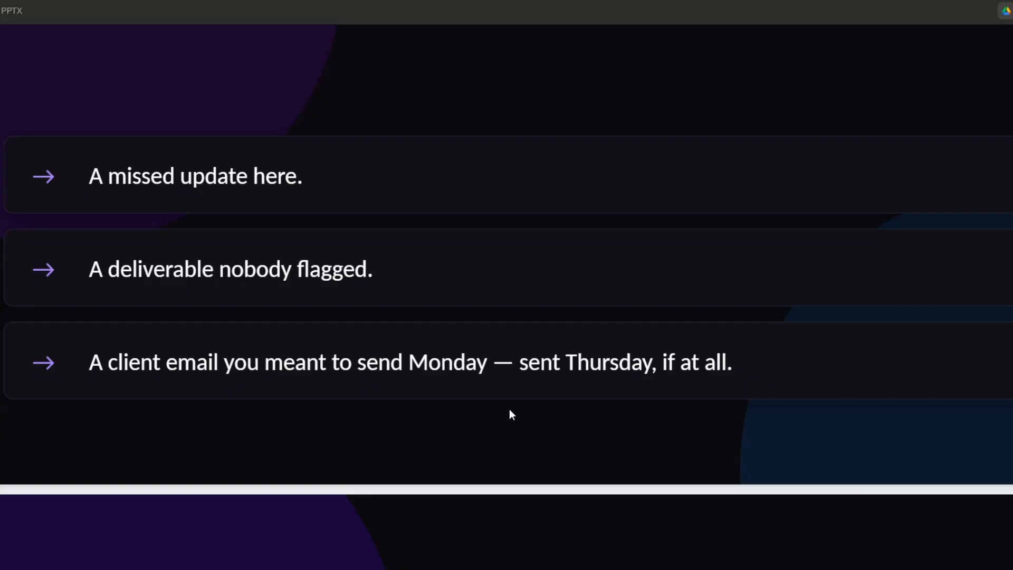
{"action": "scroll", "coordinate": [510, 411], "scroll_direction": "down", "scroll_amount": 10}
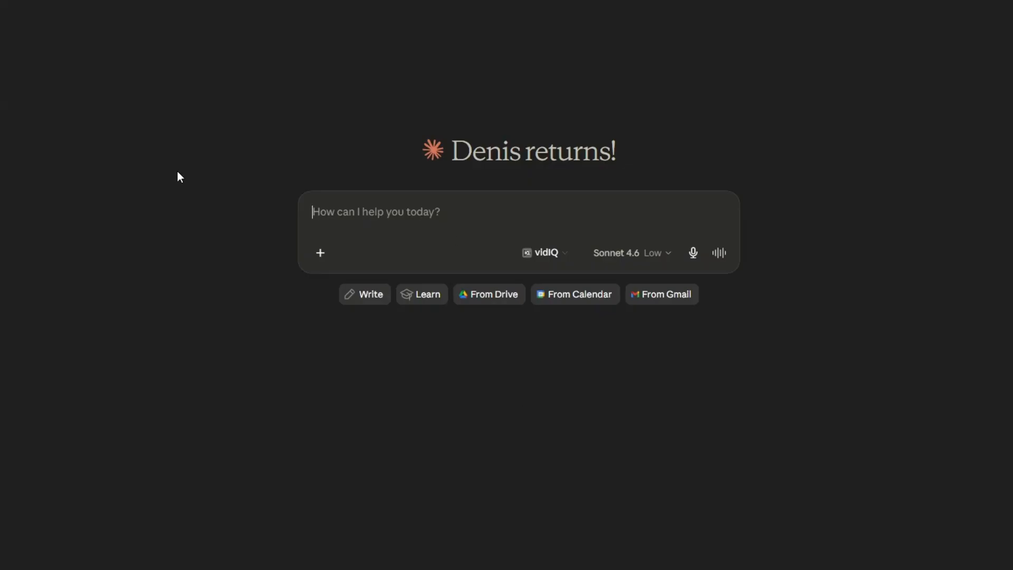
Start creating a new skill with Claude from the Skills page and send the prefilled skill-creator prompt
{"action": "left_click", "coordinate": [1, 111]}
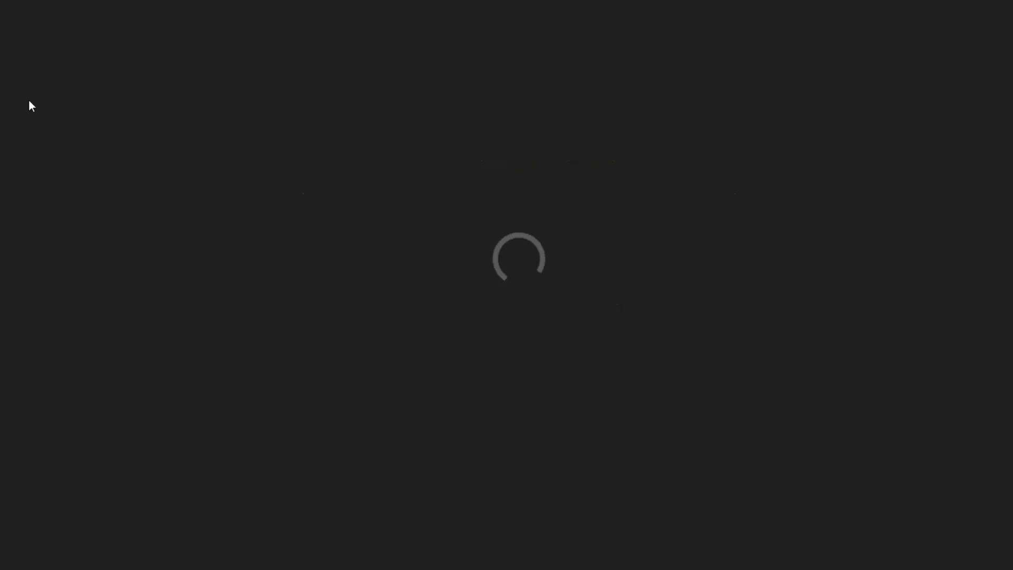
{"action": "left_click", "coordinate": [2, 21]}
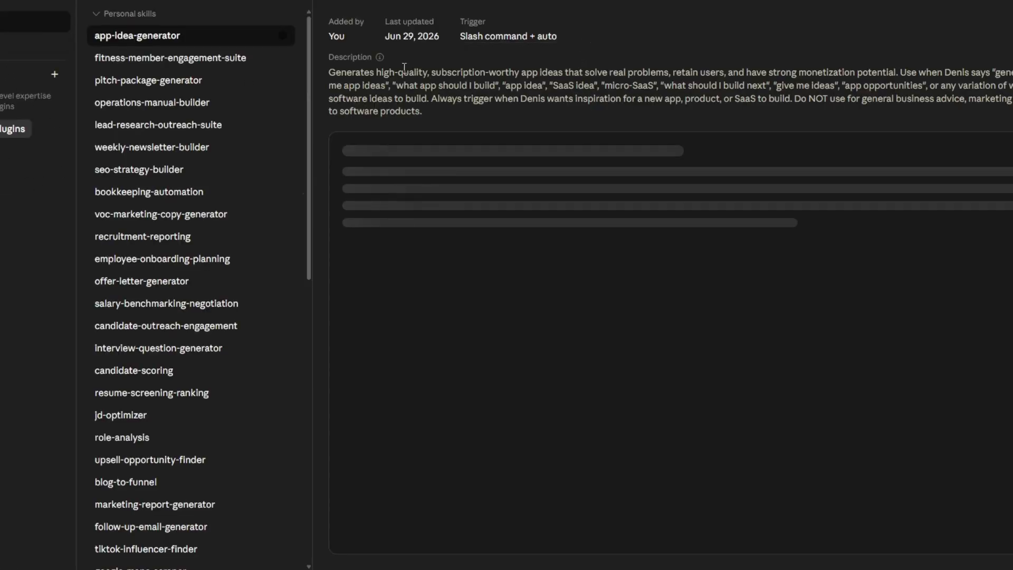
{"action": "left_click", "coordinate": [173, 1]}
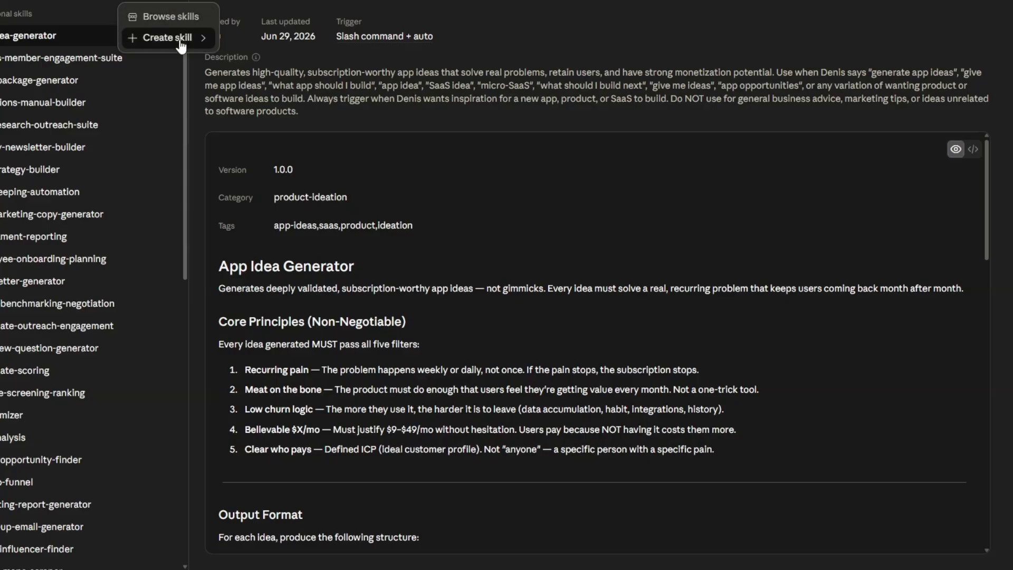
{"action": "mouse_move", "coordinate": [195, 38]}
{"action": "left_click", "coordinate": [253, 46]}
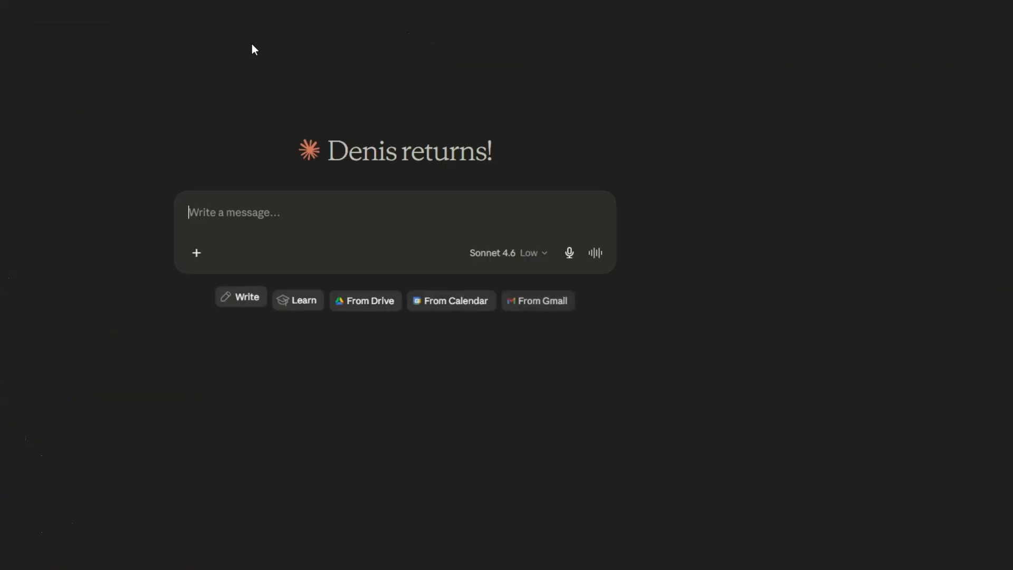
{"action": "key", "text": "Return"}
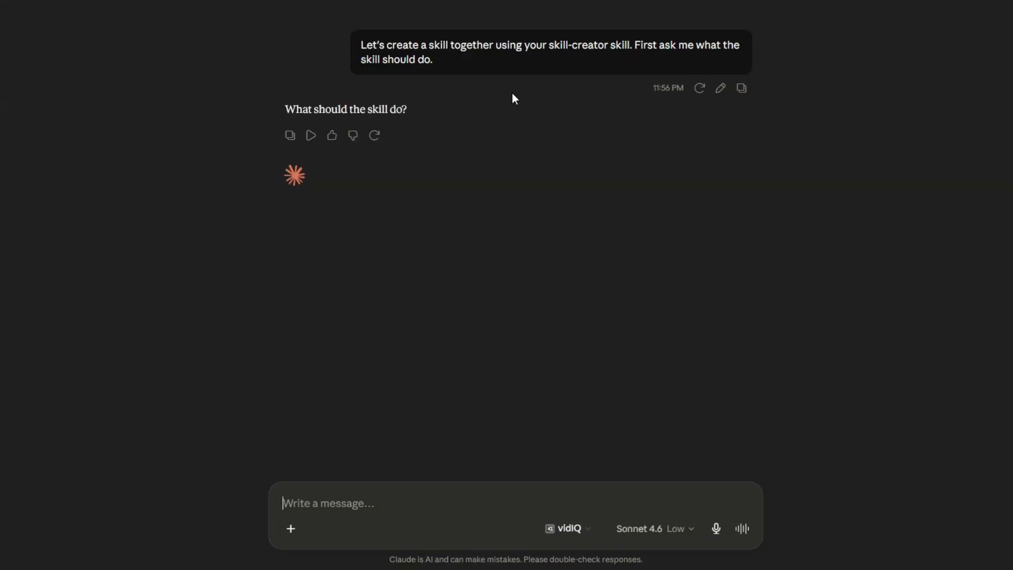
Request a skill that manages multiple agency clients from a spreadsheet, producing weekly briefs and update emails in Google Docs plus a downloadable master status dashboard
{"action": "type", "text": "Create a Skill that builds a Claude system for managing multiple agency clients using a spreadsheet as the single source of truth. The Skill should design a workflow that reads the client data from the spreadsheet, generates a separate weekly brief for each client, drafts a personalized client update email for each client, and creates a master status dashboard showing the health and progress of every client. The weekly brief and client update email for each client should automatically be written to a dedicated Google Doc, and the system should output the Google Docs link for review. The master status dashboard should be generated as a downloadable file. The Skill should clearly define the structure of the Current Agency Clients Spreadsheet, the required inputs, how Claude processes the spreadsheet, the prompts used at each stage, the outputs generated, and how everything works together so an agency owner can keep every client on track without needing a project manager."}
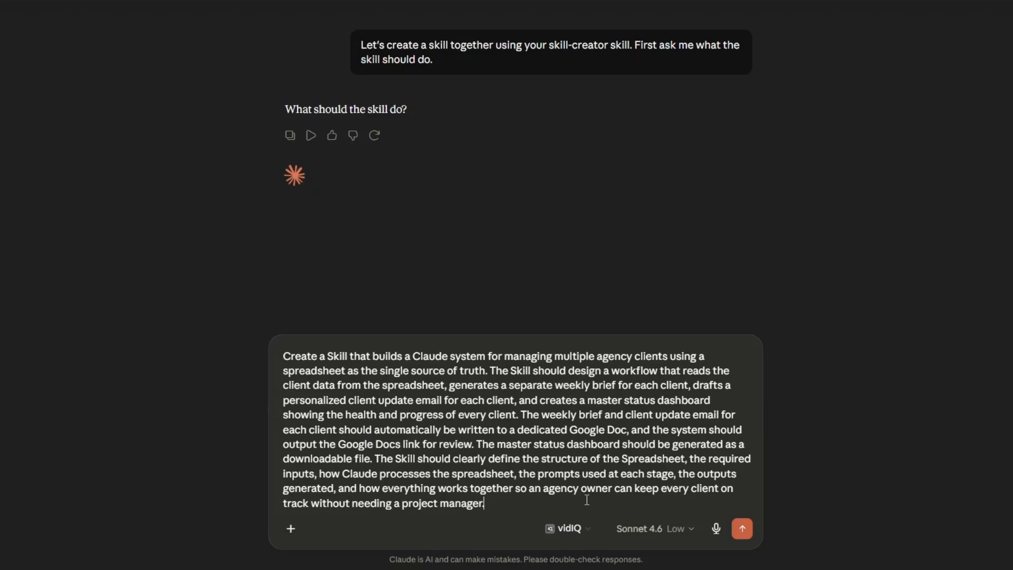
{"action": "left_click", "coordinate": [742, 528]}
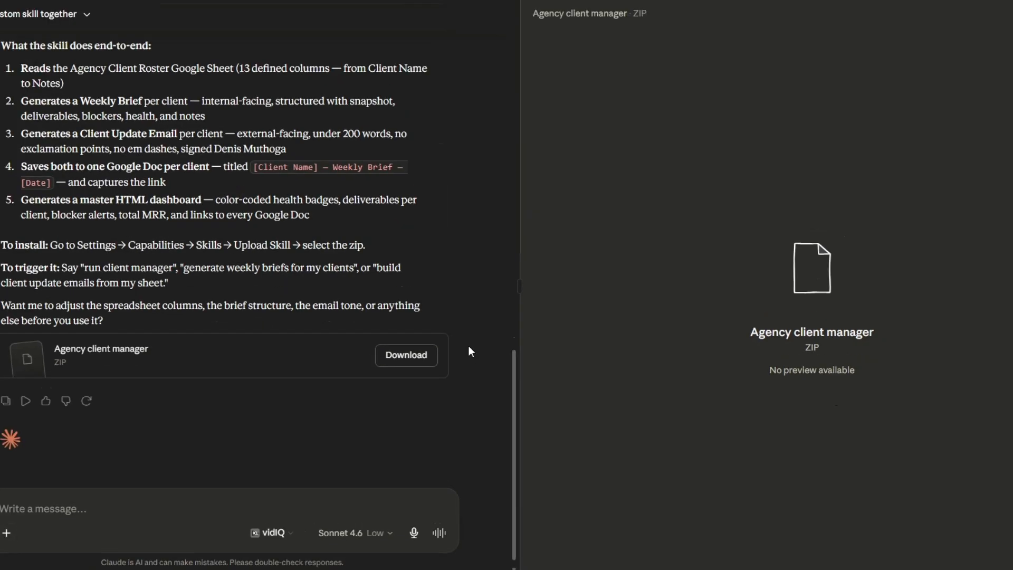
Review Claude's skill-building response, including the agency-client-manager folder structure, end-to-end workflow, and install and trigger instructions
{"action": "scroll", "coordinate": [471, 351], "scroll_direction": "up", "scroll_amount": 20}
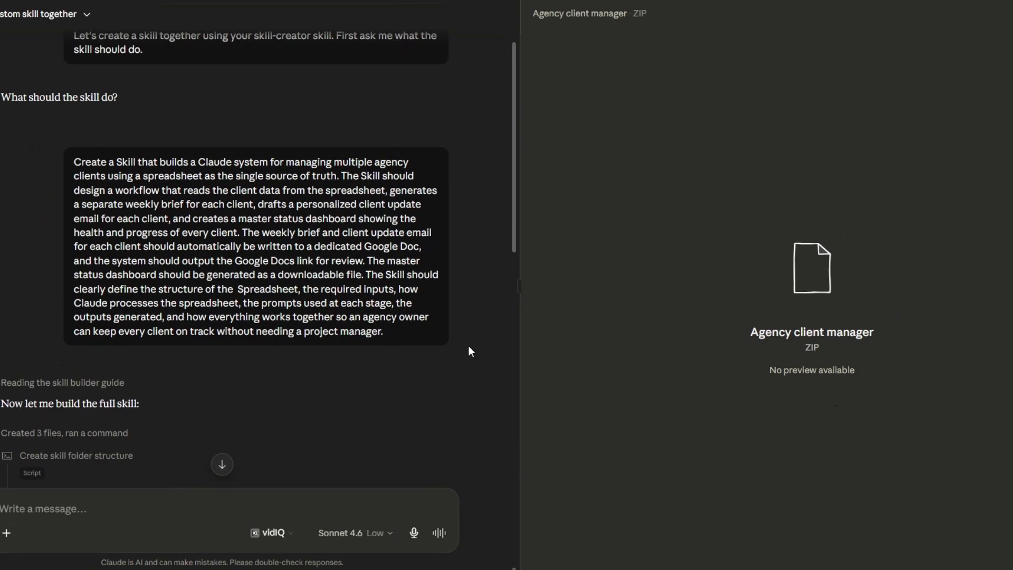
{"action": "scroll", "coordinate": [472, 352], "scroll_direction": "down", "scroll_amount": 3}
{"action": "scroll", "coordinate": [470, 351], "scroll_direction": "down", "scroll_amount": 13}
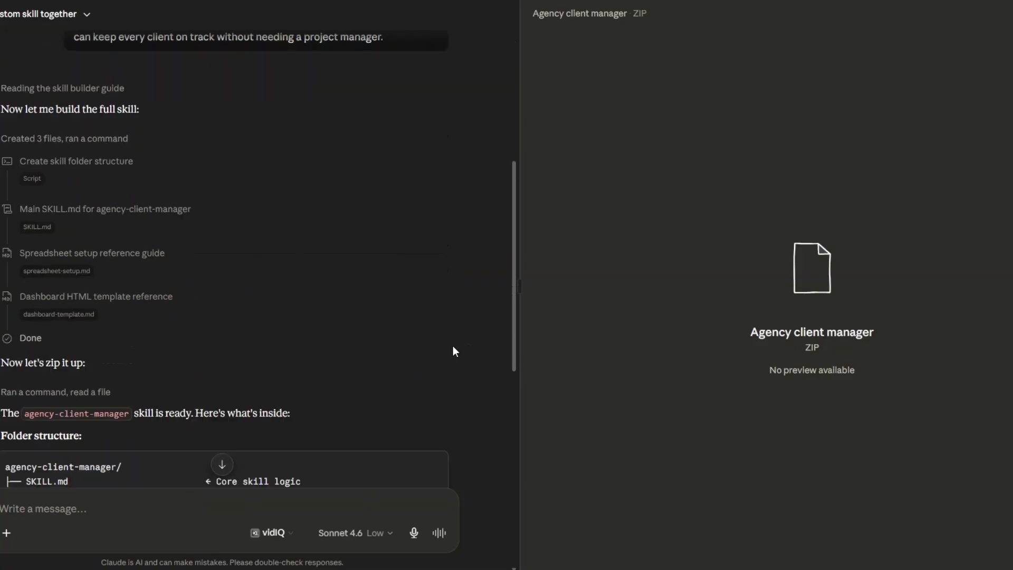
{"action": "scroll", "coordinate": [453, 351], "scroll_direction": "up", "scroll_amount": 2}
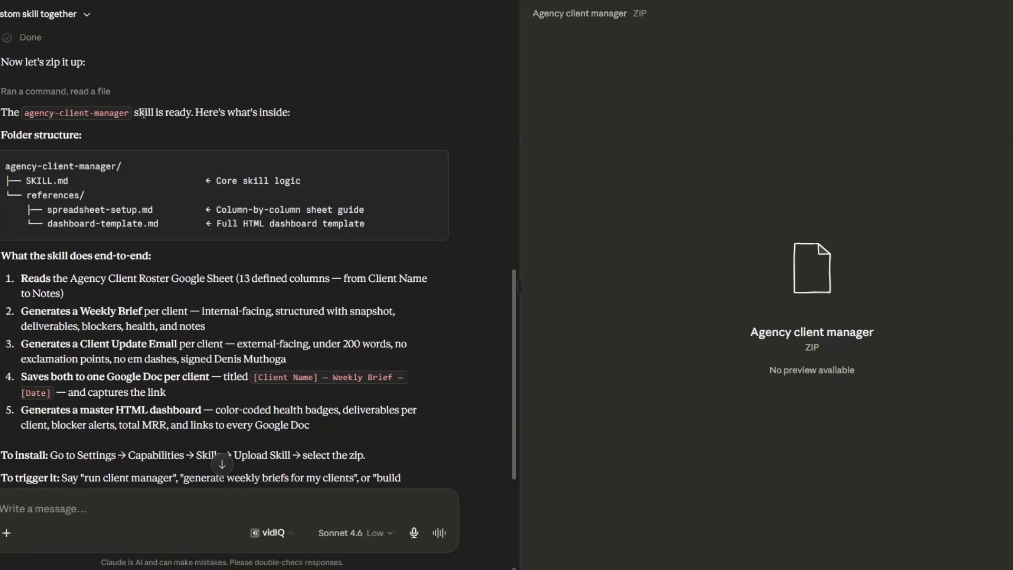
{"action": "left_click_drag", "start_coordinate": [22, 160], "coordinate": [372, 222]}
{"action": "left_click", "coordinate": [459, 266]}
{"action": "scroll", "coordinate": [401, 233], "scroll_direction": "down", "scroll_amount": 3}
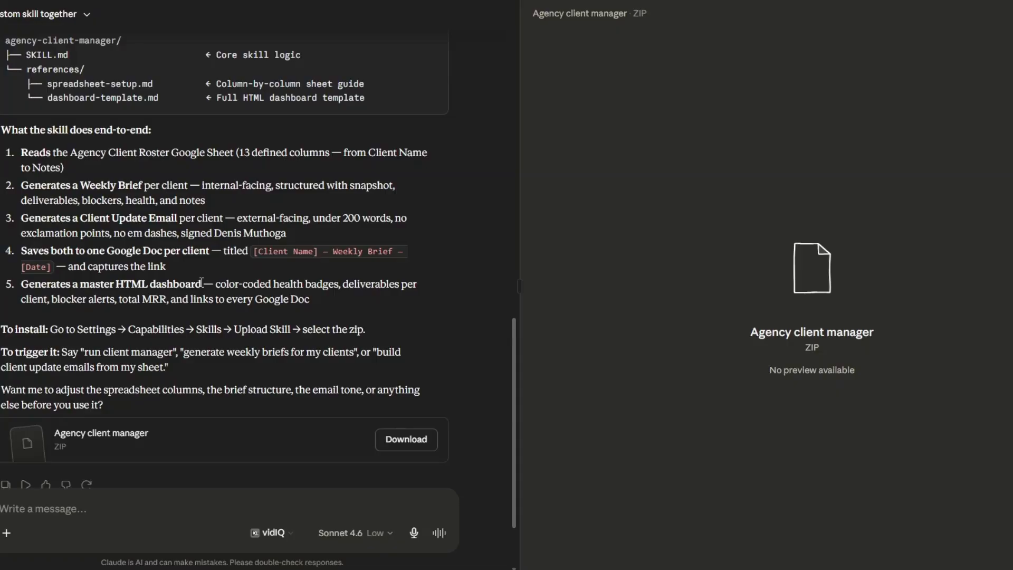
{"action": "scroll", "coordinate": [158, 314], "scroll_direction": "down", "scroll_amount": 2}
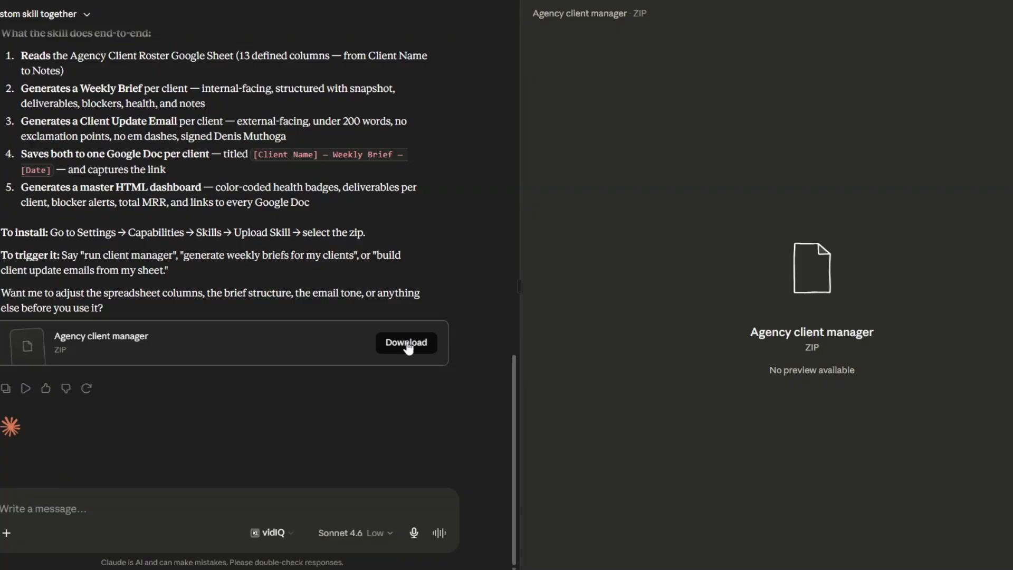
Download the Agency client manager ZIP and upload it as a new personal skill
{"action": "left_click", "coordinate": [408, 345]}
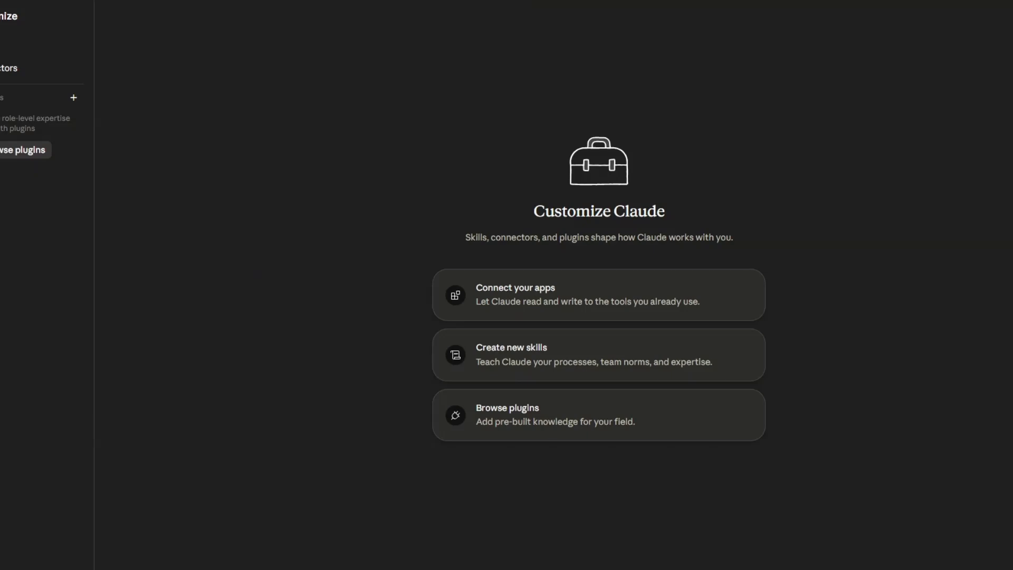
{"action": "left_click", "coordinate": [32, 48]}
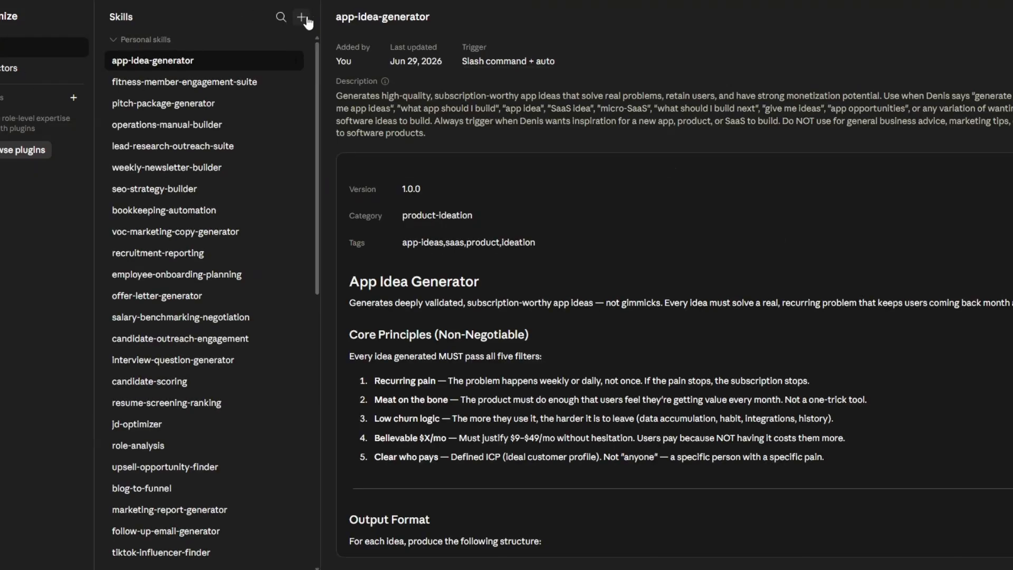
{"action": "left_click", "coordinate": [306, 18]}
{"action": "mouse_move", "coordinate": [307, 67]}
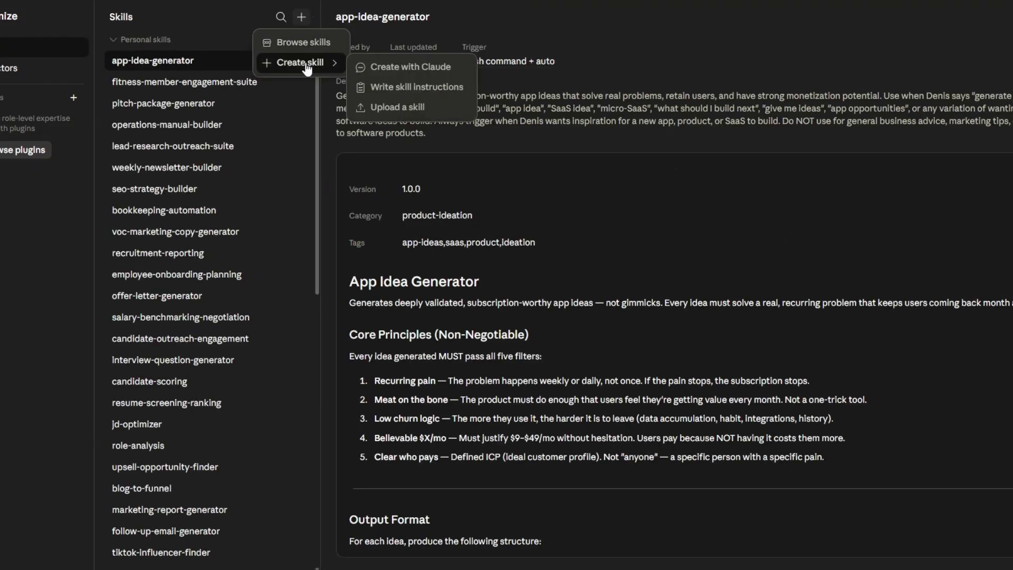
{"action": "left_click", "coordinate": [376, 106]}
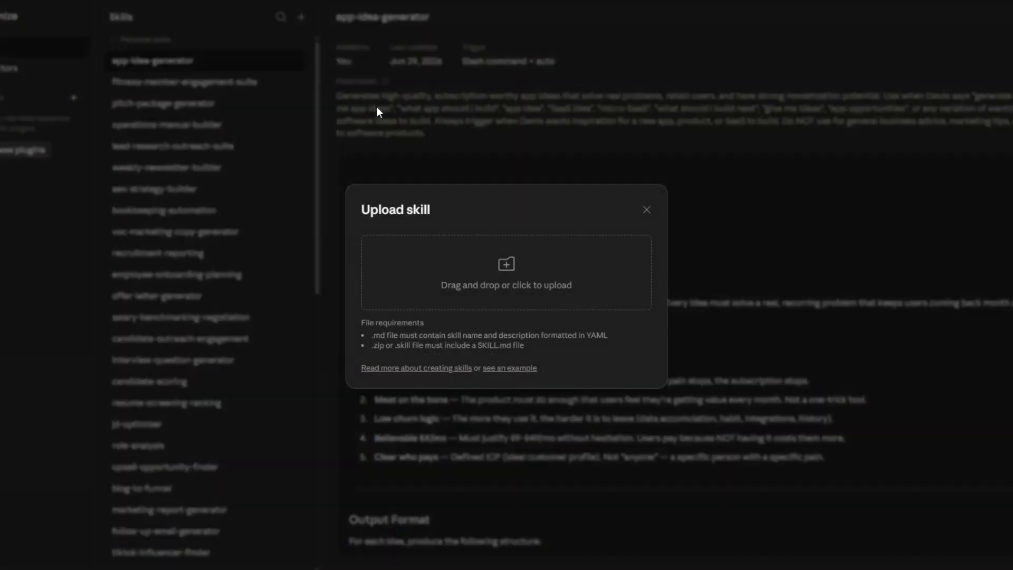
{"action": "left_click", "coordinate": [467, 293]}
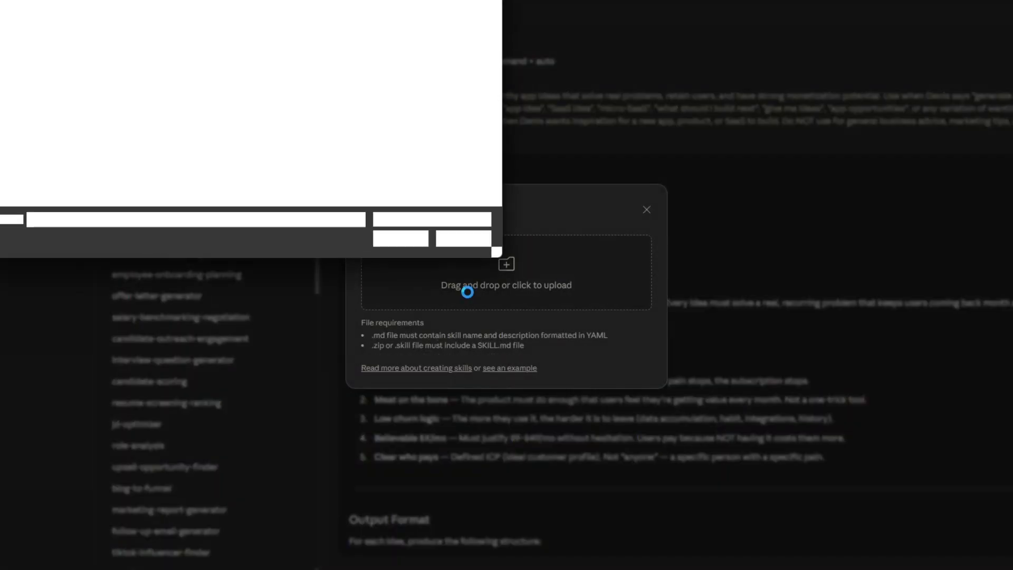
{"action": "left_click", "coordinate": [388, 240]}
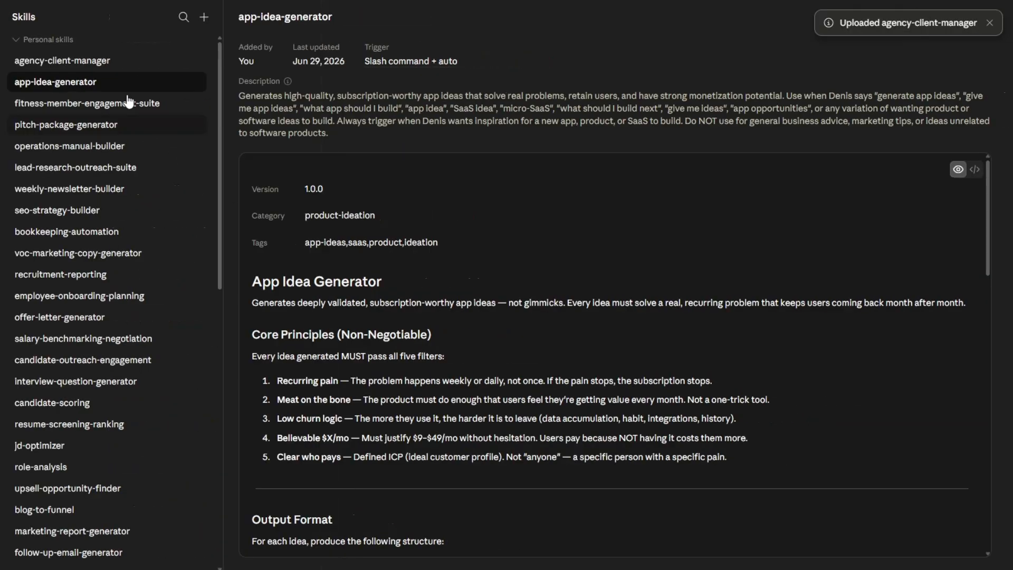
Open the agency-client-manager skill and skim its instructions, from the column definitions to the error handling and performance notes
{"action": "left_click", "coordinate": [118, 62]}
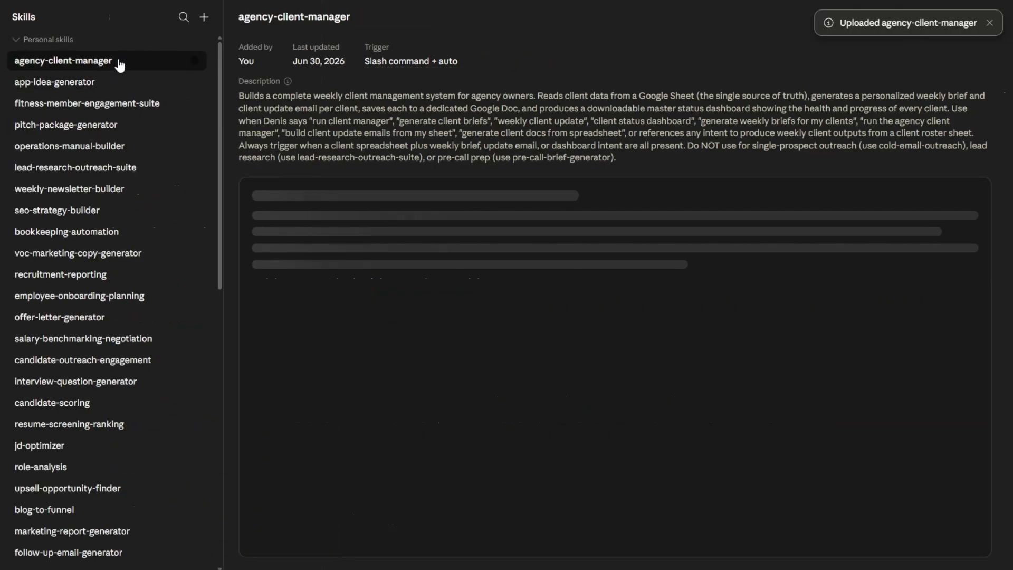
{"action": "scroll", "coordinate": [485, 270], "scroll_direction": "down", "scroll_amount": 15}
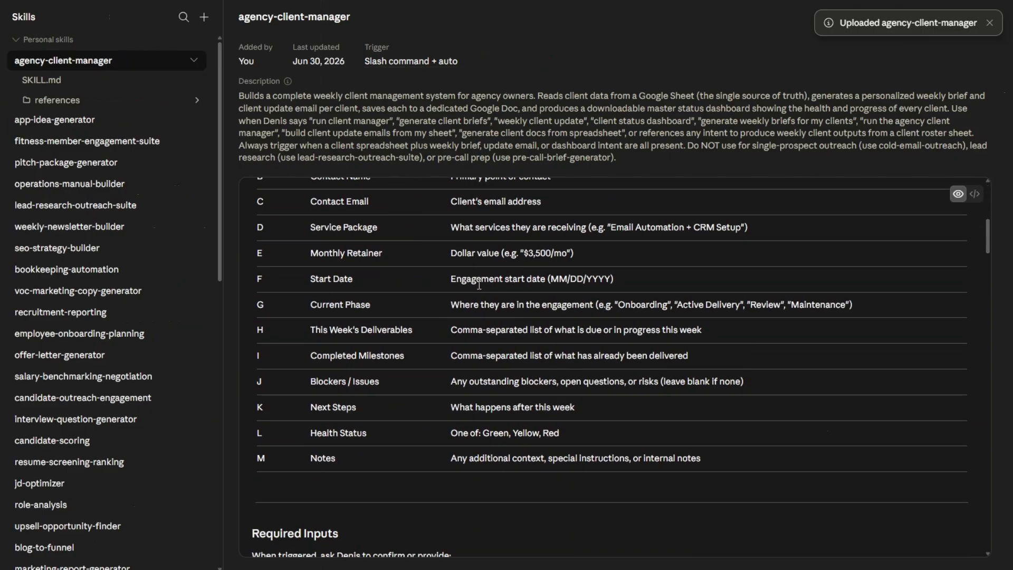
{"action": "scroll", "coordinate": [477, 289], "scroll_direction": "down", "scroll_amount": 20}
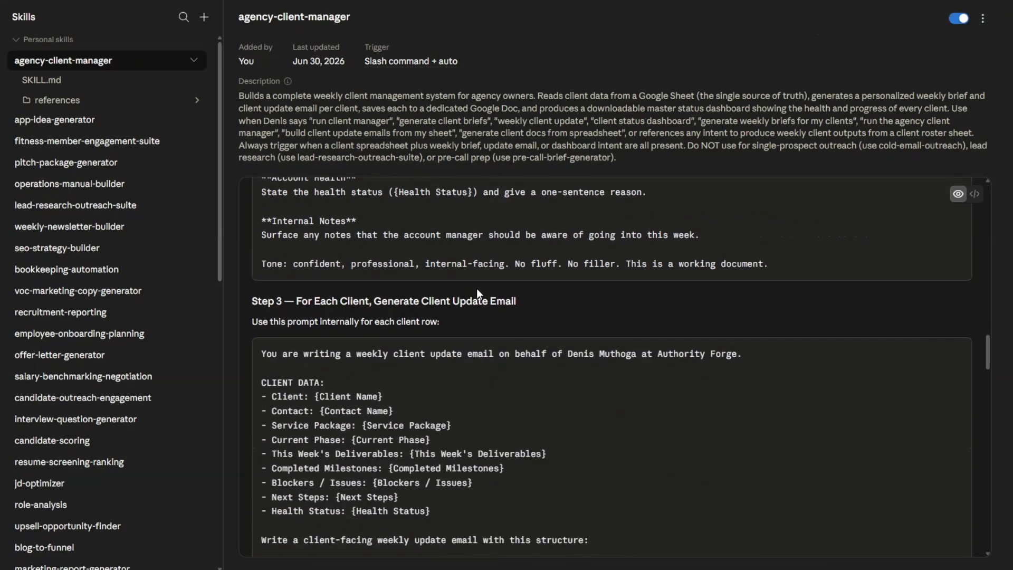
{"action": "scroll", "coordinate": [477, 290], "scroll_direction": "down", "scroll_amount": 15}
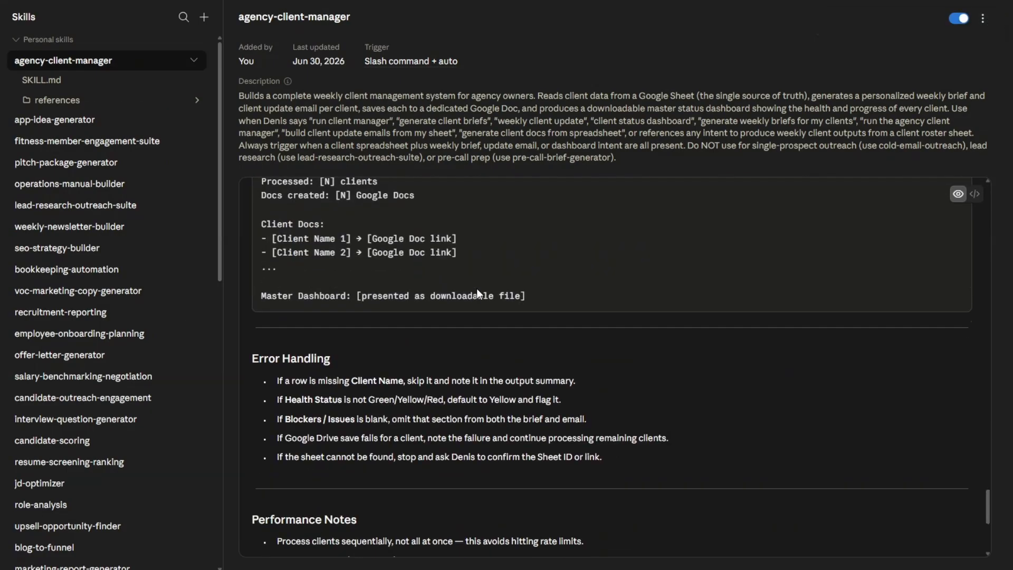
{"action": "scroll", "coordinate": [478, 289], "scroll_direction": "up", "scroll_amount": 10}
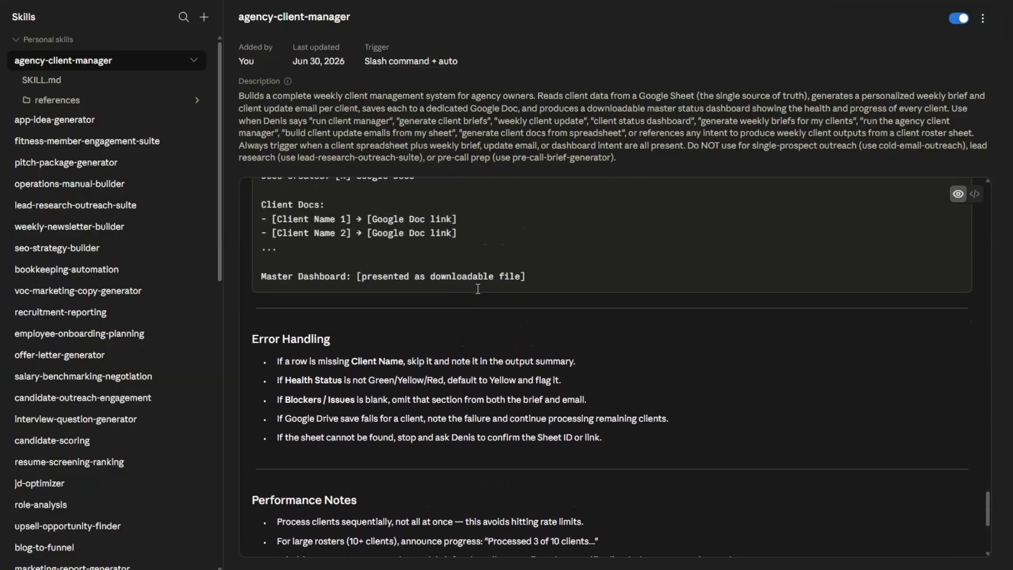
{"action": "scroll", "coordinate": [477, 289], "scroll_direction": "up", "scroll_amount": 5}
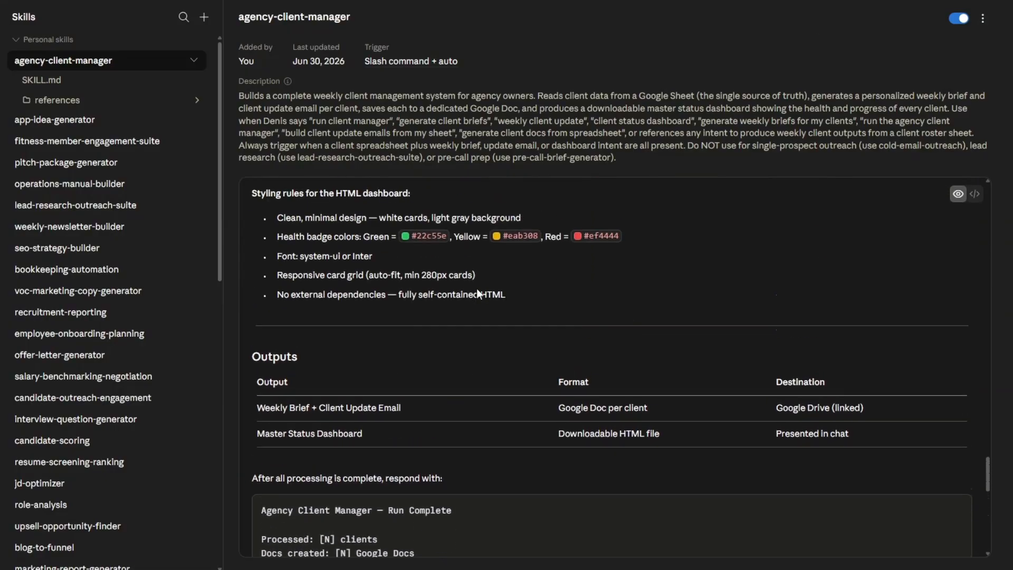
{"action": "scroll", "coordinate": [477, 289], "scroll_direction": "up", "scroll_amount": 10}
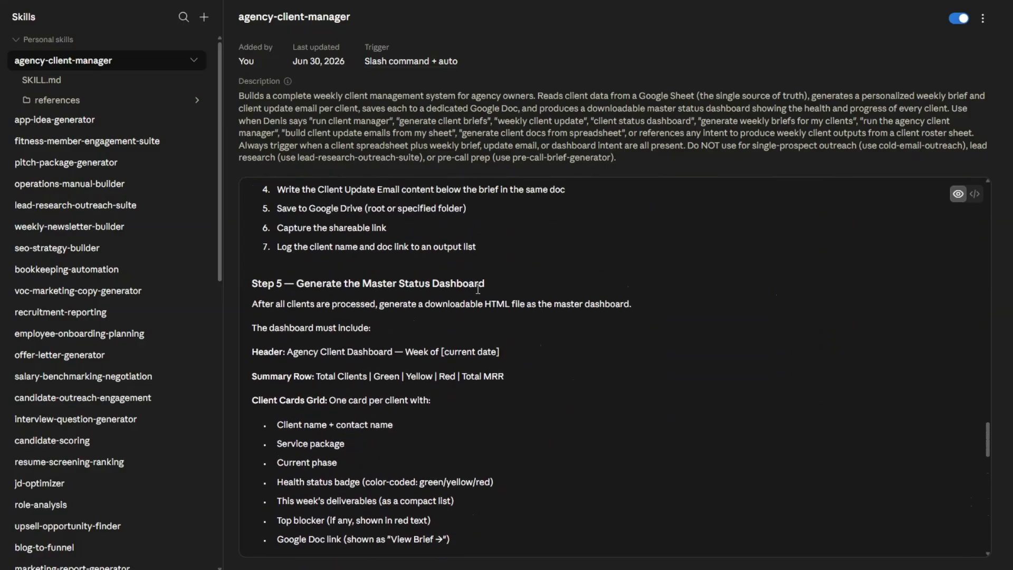
{"action": "scroll", "coordinate": [477, 290], "scroll_direction": "up", "scroll_amount": 15}
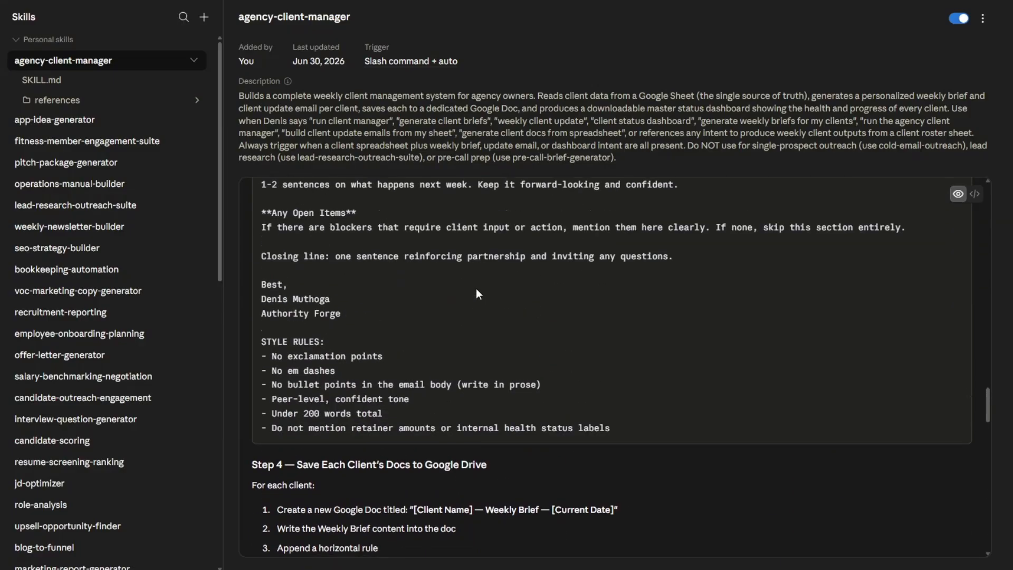
{"action": "scroll", "coordinate": [478, 290], "scroll_direction": "up", "scroll_amount": 20}
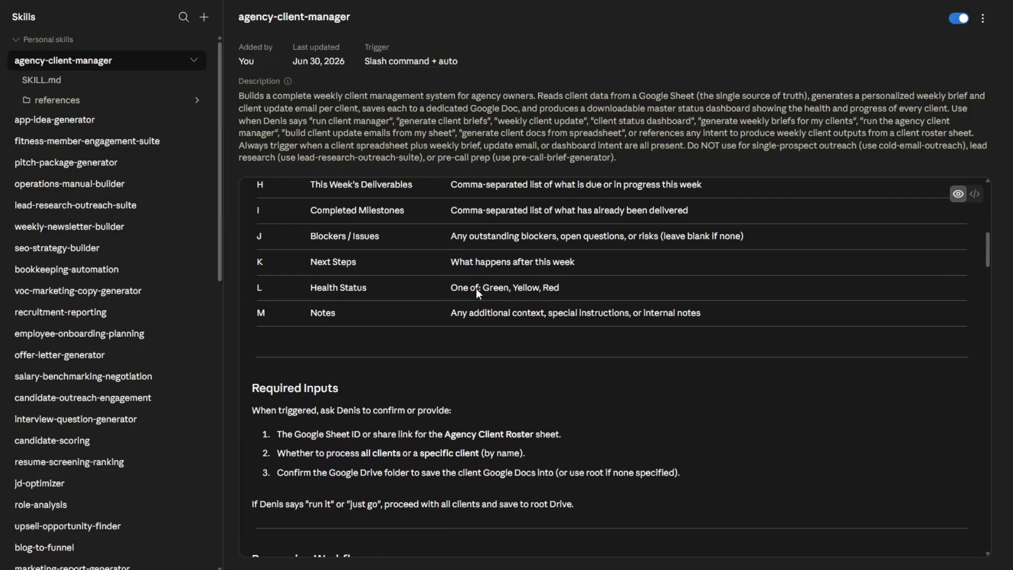
Examine the skill's spreadsheet columns, required inputs, and processing workflow prompts for the weekly brief and client update email
{"action": "scroll", "coordinate": [477, 289], "scroll_direction": "down", "scroll_amount": 6}
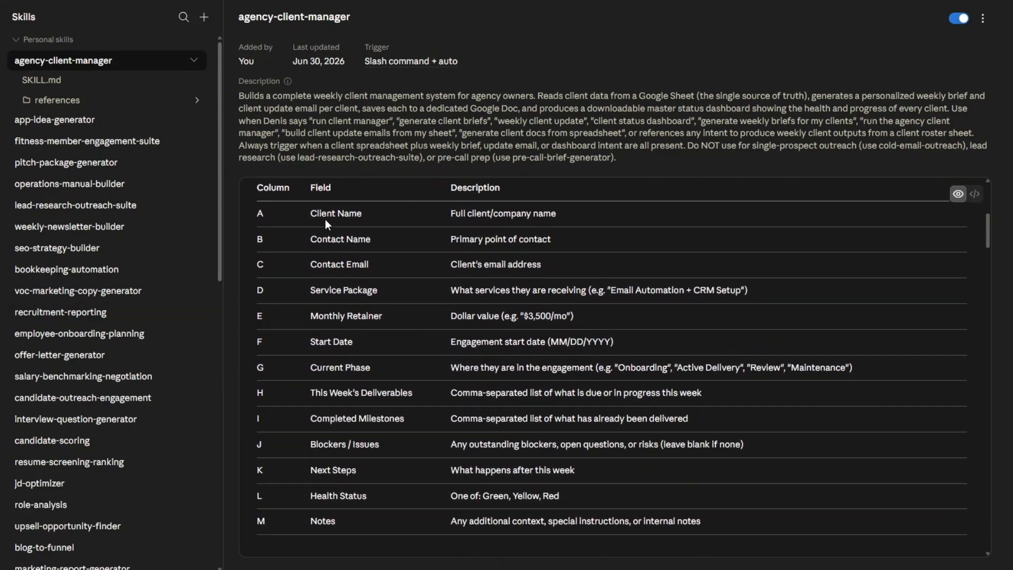
{"action": "scroll", "coordinate": [500, 379], "scroll_direction": "down", "scroll_amount": 5}
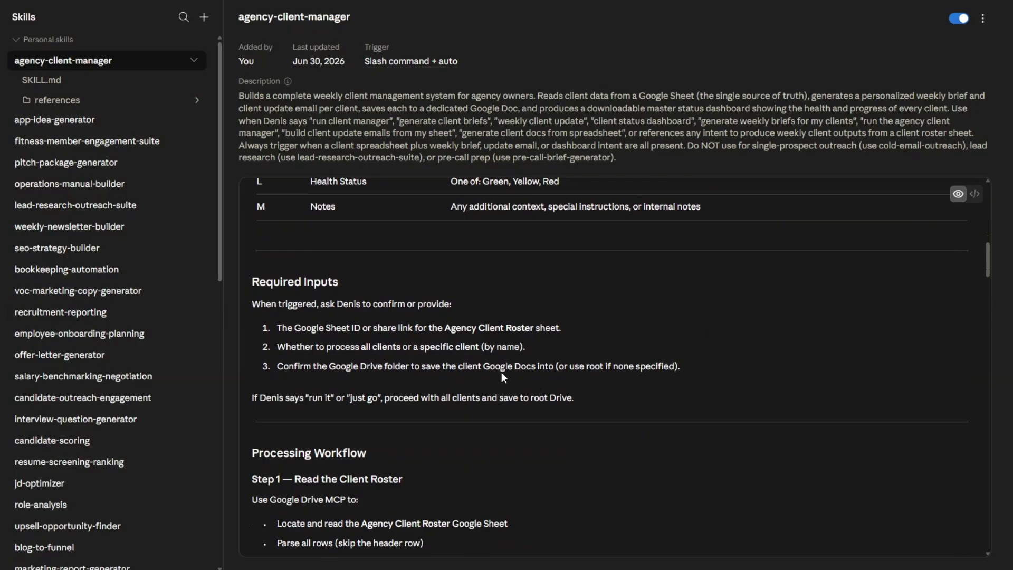
{"action": "scroll", "coordinate": [502, 373], "scroll_direction": "down", "scroll_amount": 6}
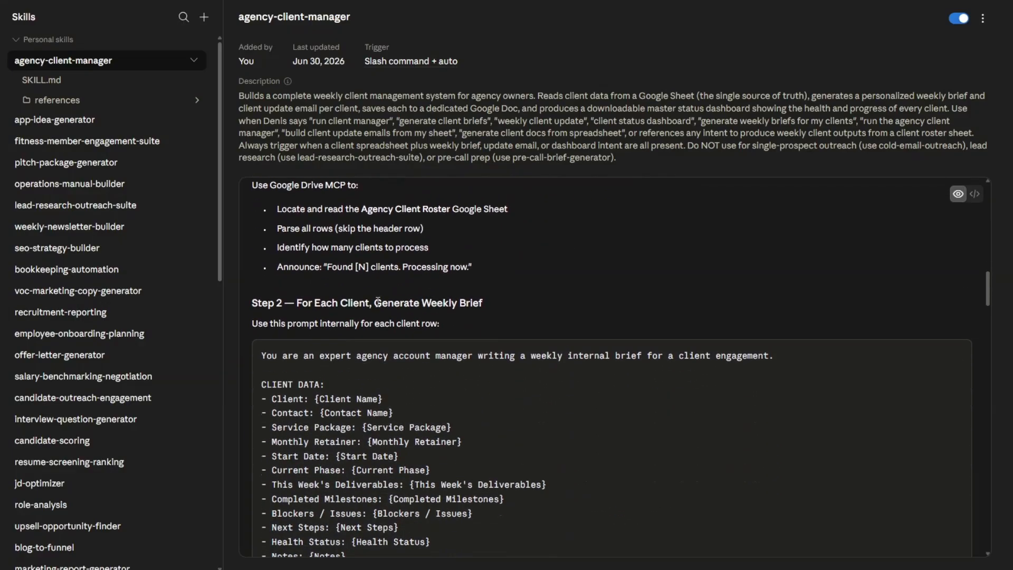
{"action": "left_click_drag", "start_coordinate": [374, 303], "coordinate": [485, 317]}
{"action": "scroll", "coordinate": [484, 332], "scroll_direction": "down", "scroll_amount": 10}
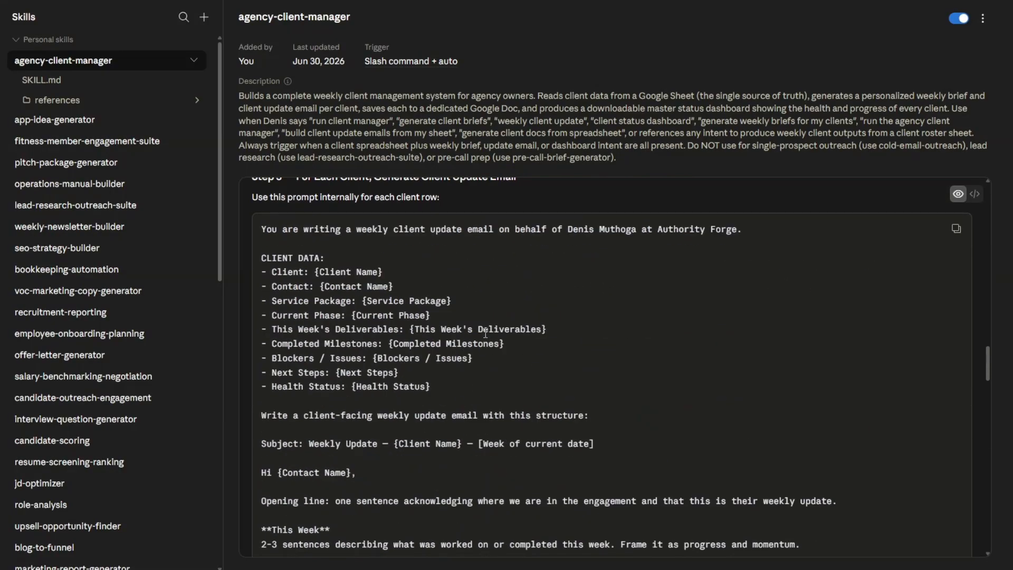
{"action": "scroll", "coordinate": [485, 332], "scroll_direction": "down", "scroll_amount": 10}
{"action": "scroll", "coordinate": [485, 333], "scroll_direction": "up", "scroll_amount": 15}
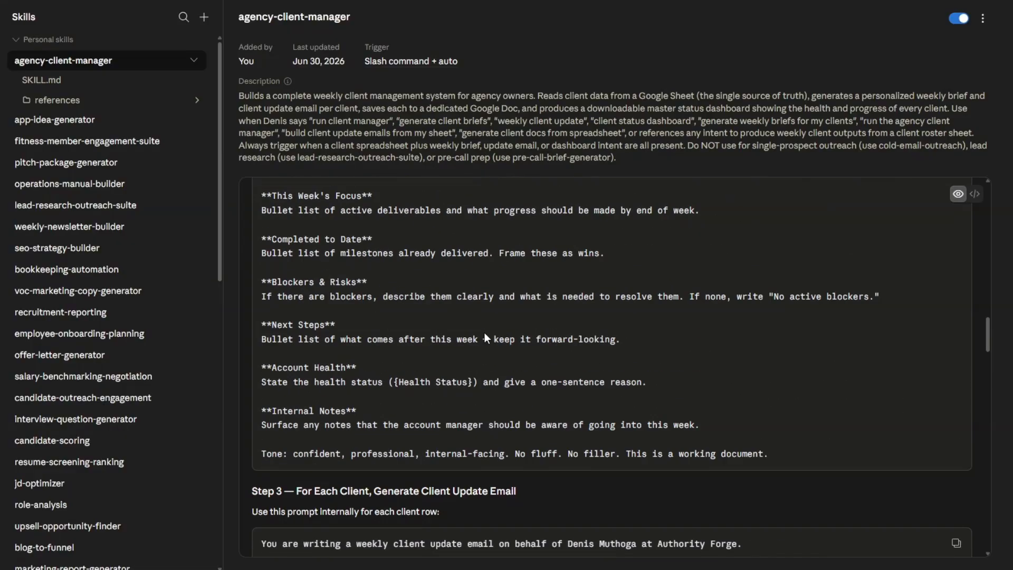
{"action": "scroll", "coordinate": [485, 332], "scroll_direction": "down", "scroll_amount": 3}
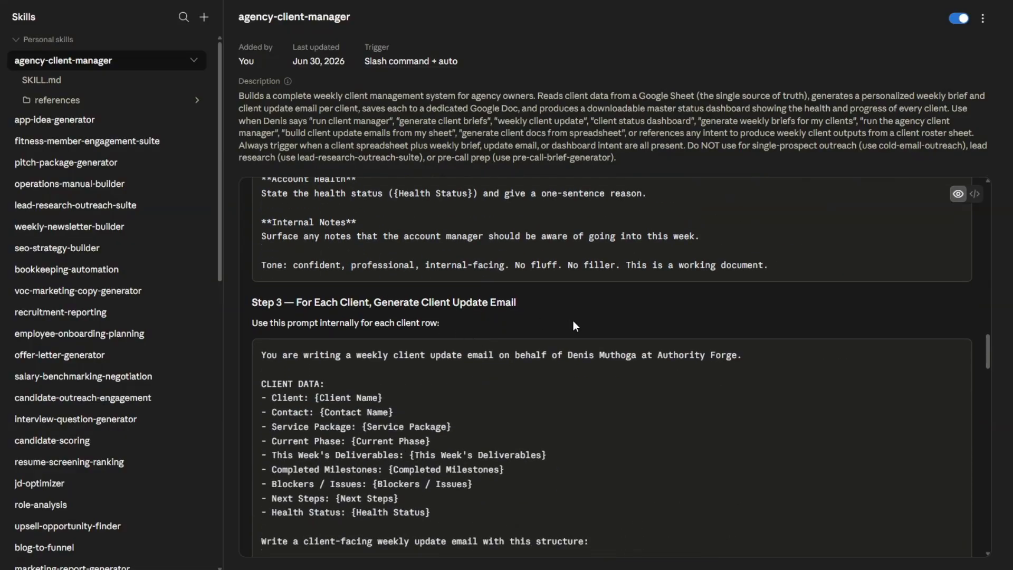
Examine the skill's remaining instructions, from saving client docs to Google Drive and generating the master dashboard to the performance notes and quality checklist
{"action": "scroll", "coordinate": [574, 326], "scroll_direction": "down", "scroll_amount": 10}
{"action": "scroll", "coordinate": [564, 330], "scroll_direction": "down", "scroll_amount": 3}
{"action": "scroll", "coordinate": [564, 329], "scroll_direction": "up", "scroll_amount": 1}
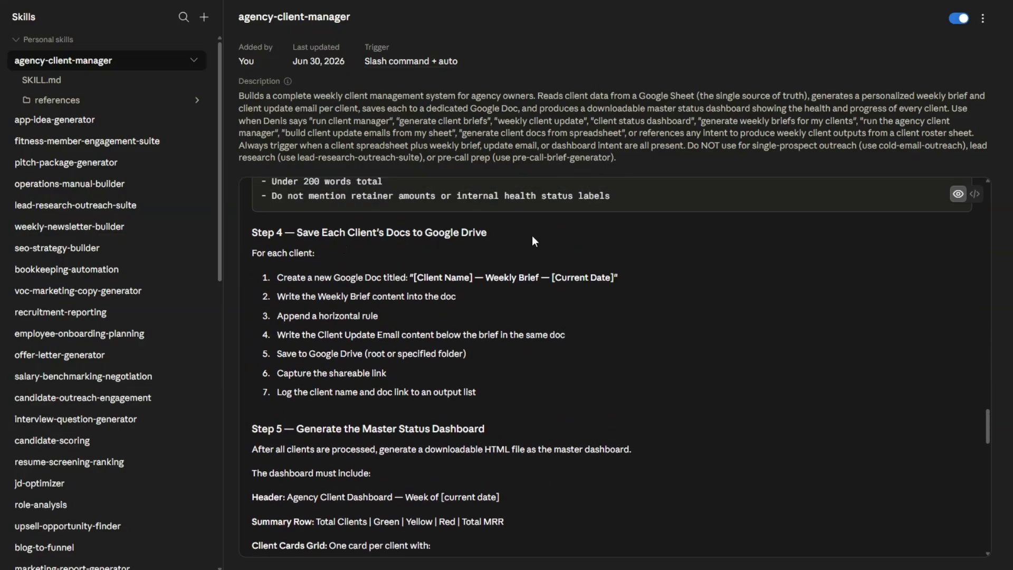
{"action": "scroll", "coordinate": [575, 301], "scroll_direction": "down", "scroll_amount": 4}
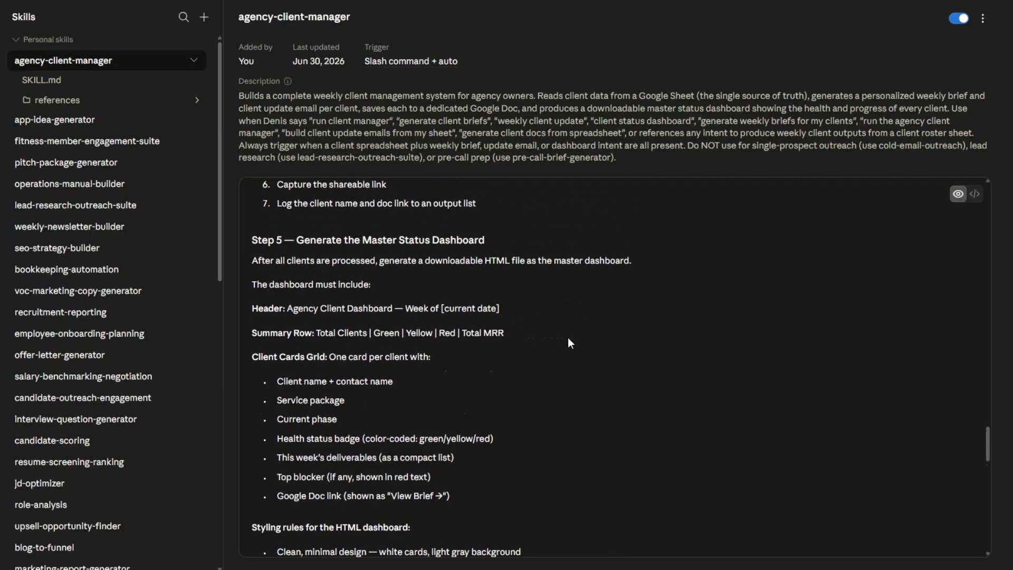
{"action": "scroll", "coordinate": [569, 339], "scroll_direction": "down", "scroll_amount": 10}
{"action": "scroll", "coordinate": [569, 341], "scroll_direction": "down", "scroll_amount": 5}
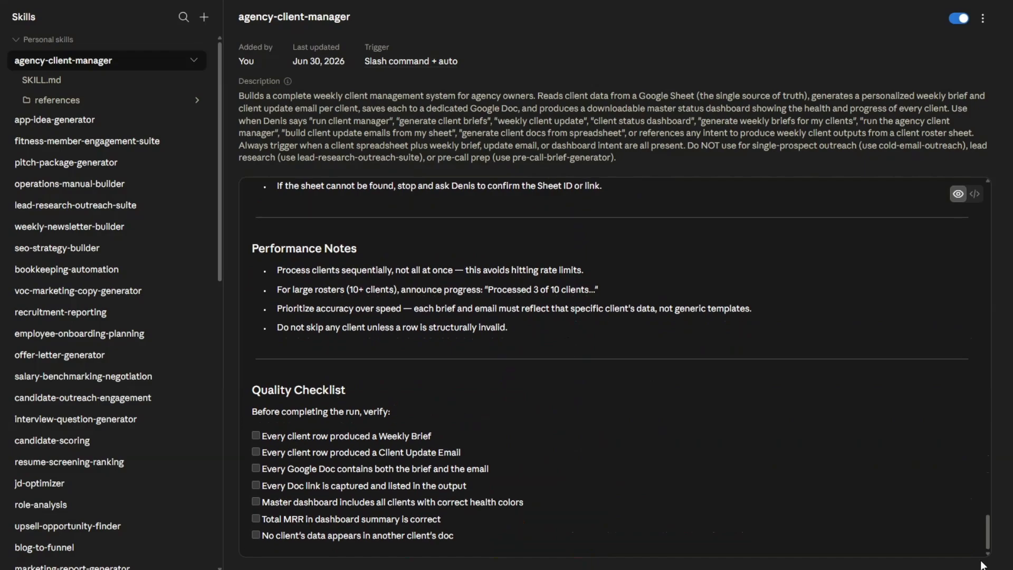
{"action": "left_click_drag", "start_coordinate": [985, 532], "coordinate": [988, 195]}
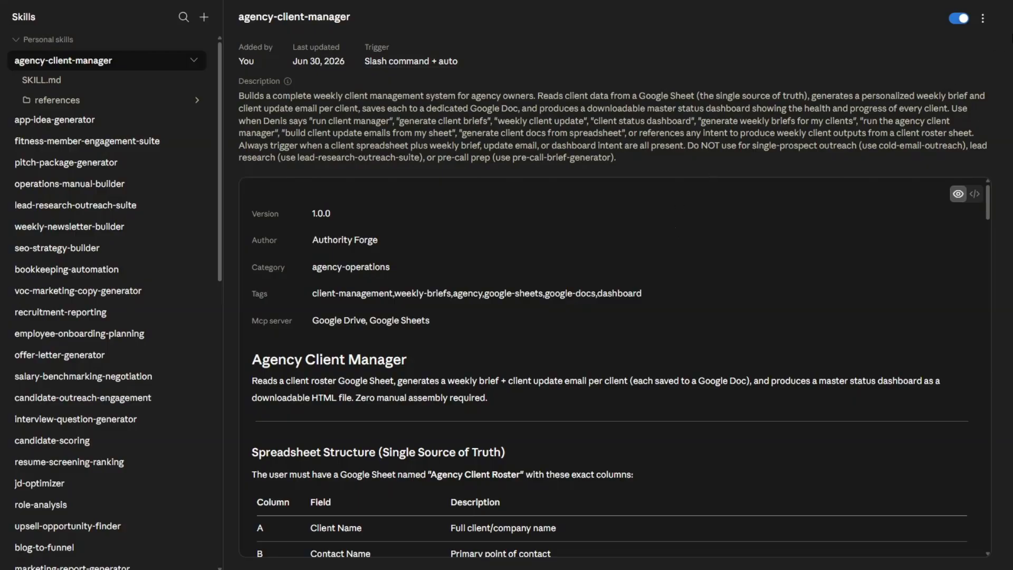
Open the agency-client-manager skill in a new chat for editing and clear the prefilled edit request
{"action": "left_click", "coordinate": [983, 18]}
{"action": "left_click", "coordinate": [949, 64]}
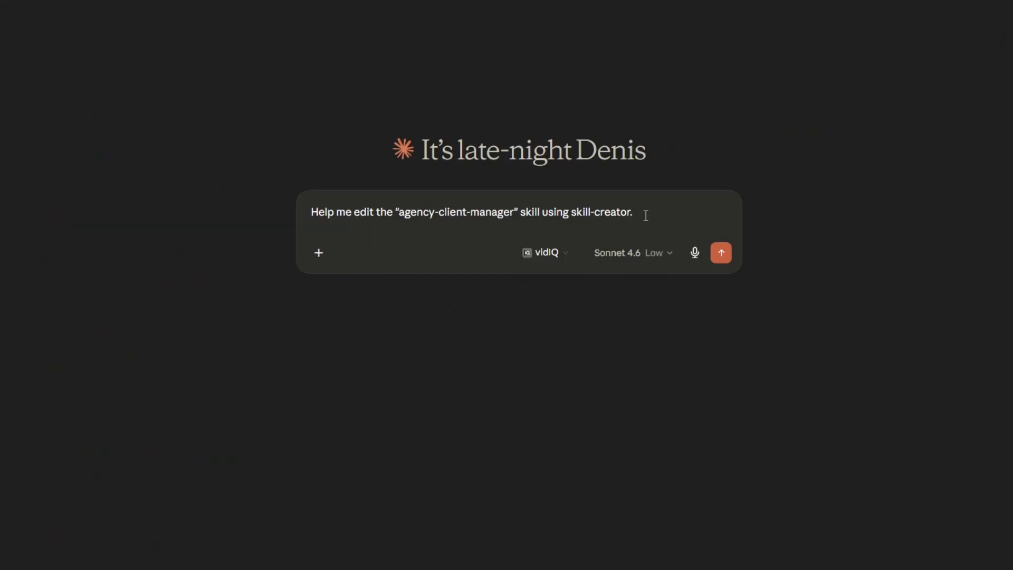
{"action": "left_click_drag", "start_coordinate": [646, 216], "coordinate": [277, 183]}
{"action": "key", "text": "BackSpace"}
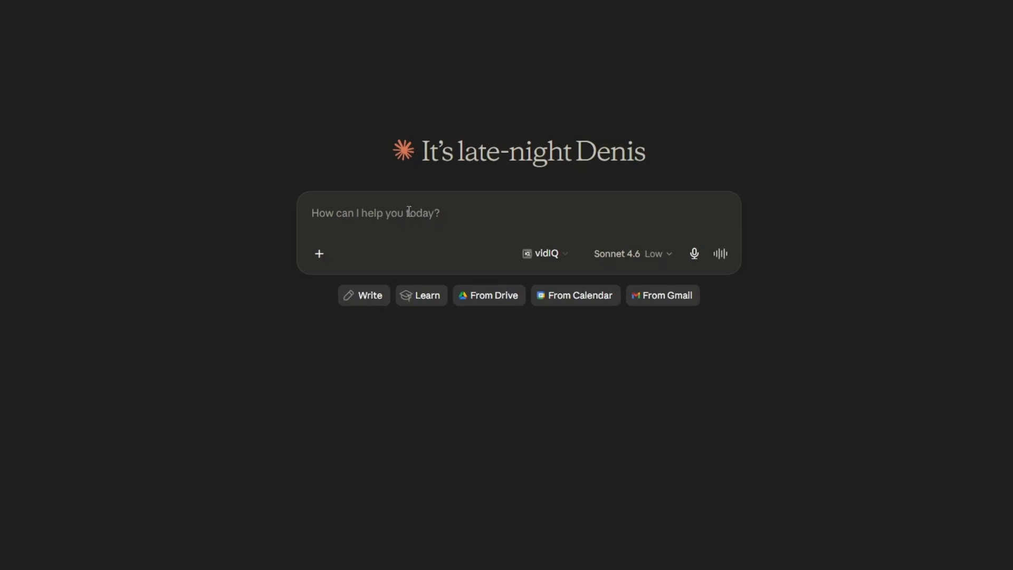
Invoke /agency-client-manager and paste the prompt for building a complete client management system from the Agency Client Roster Spreadsheet
{"action": "type", "text": "/"}
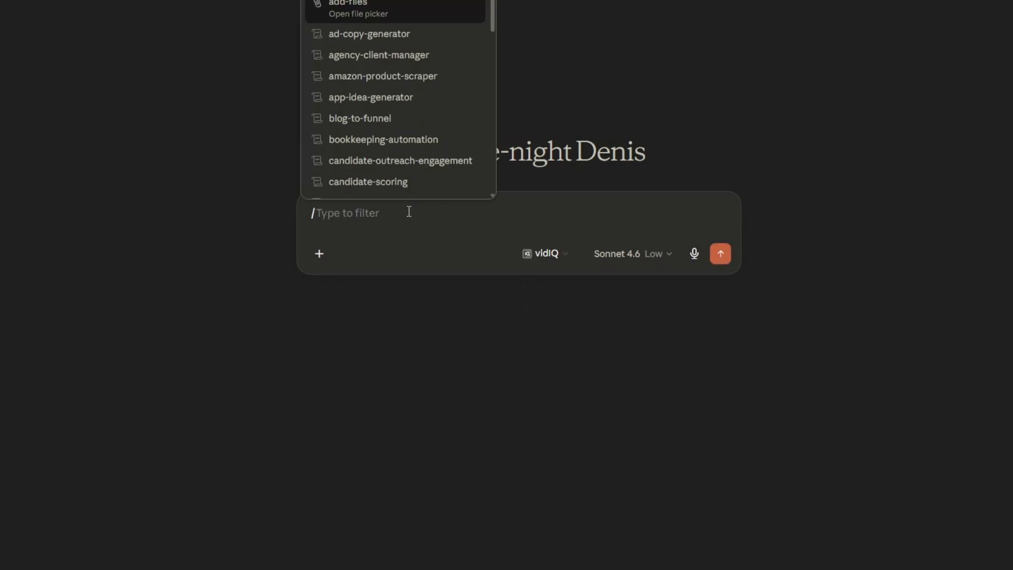
{"action": "left_click", "coordinate": [391, 55]}
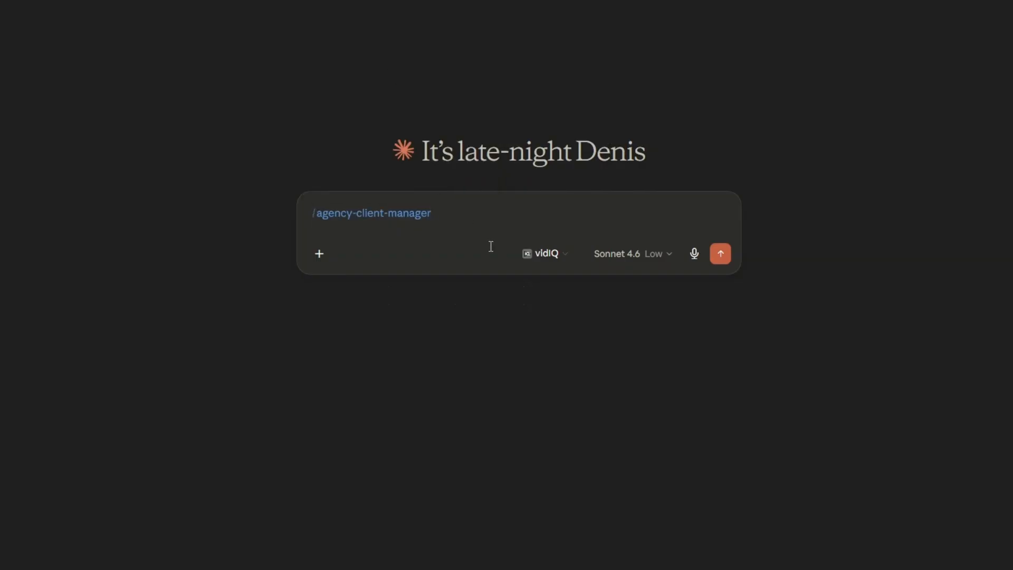
{"action": "type", "text": "Use this Skill to build a complete Claude system that helps an agency owner manage clients without dropping the ball. The system should use a spreadsheet named Agency Client Roster Spreadsheet as its input, read the client information from the spreadsheet, generate an individual weekly brief and a personalized client update email for every client, save each client's outputs to a dedicated Google Doc, and return the Google Docs link for review. The system should also generate a master status dashboard that provides a complete overview of all active clients and make the dashboard available as a downloadable file. Include the complete structure for the spreadsheet, every prompt, artifact, instruction, workflow, and implementation step required to recreate the entire system inside Claude."}
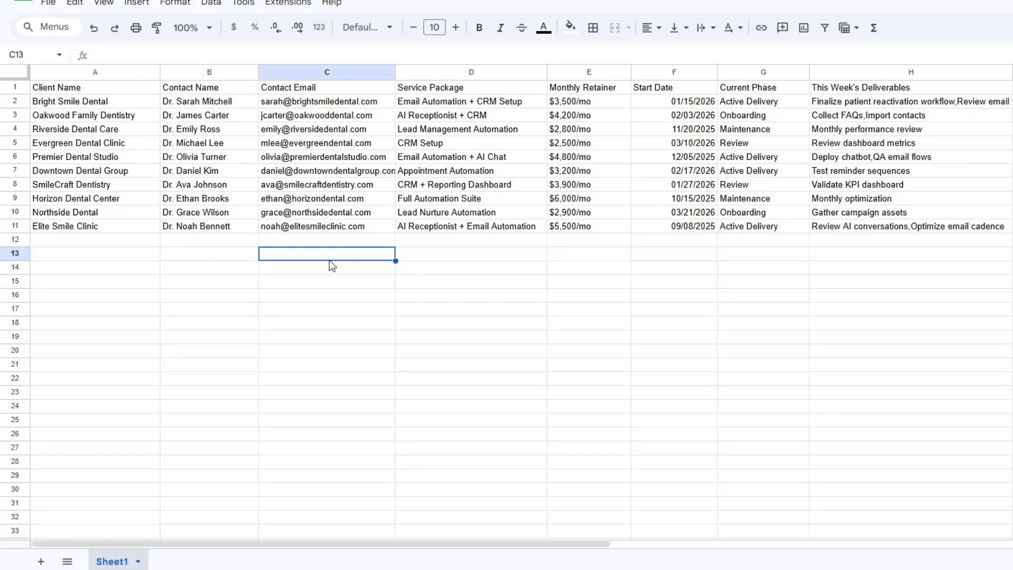
In the client roster in Google Sheets, widen the Contact Email column so the full addresses fit
{"action": "left_click", "coordinate": [150, 284]}
{"action": "left_click", "coordinate": [210, 282]}
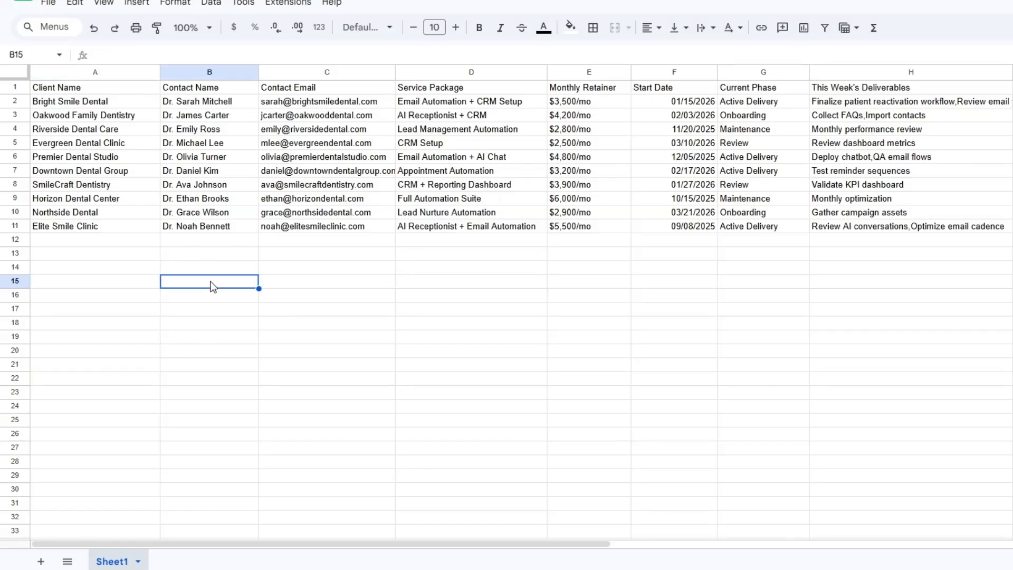
{"action": "left_click_drag", "start_coordinate": [395, 72], "coordinate": [418, 73]}
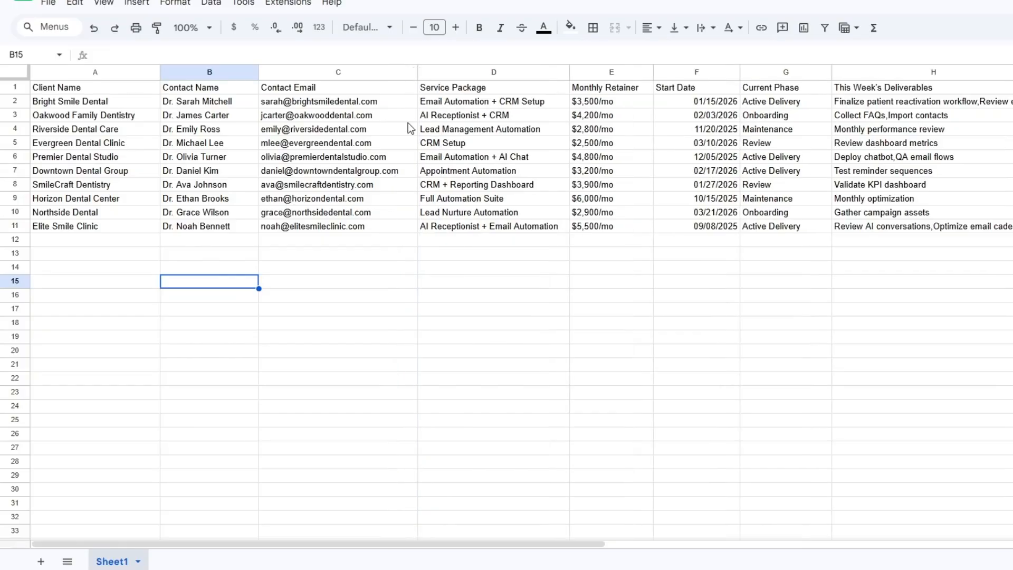
Examine the roster's SmileCraft Dentistry row field by field, from Client Name through Current Phase and This Week's Deliverables
{"action": "left_click", "coordinate": [375, 214]}
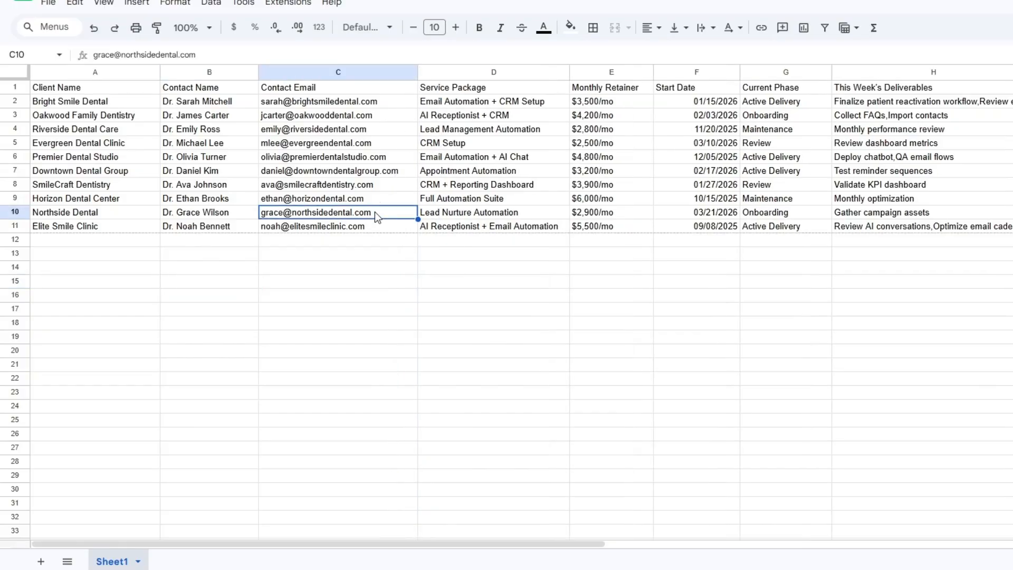
{"action": "left_click", "coordinate": [98, 186]}
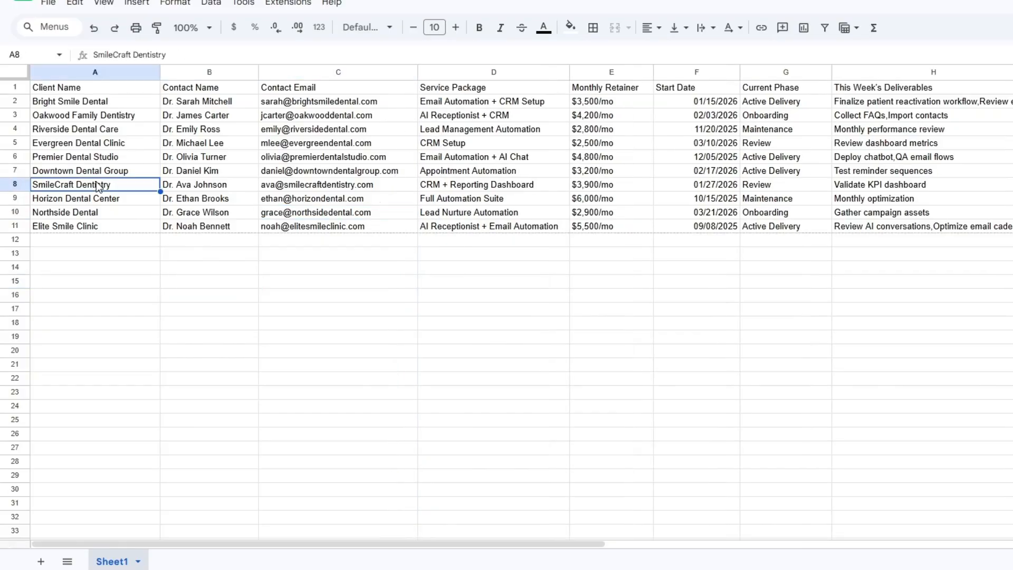
{"action": "left_click", "coordinate": [197, 187]}
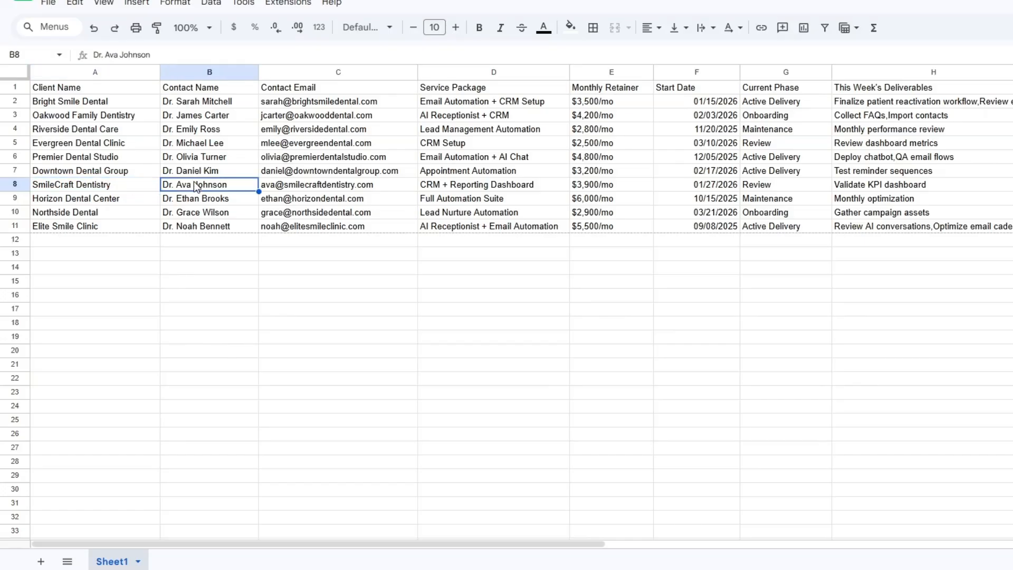
{"action": "left_click", "coordinate": [306, 187]}
{"action": "left_click", "coordinate": [475, 187]}
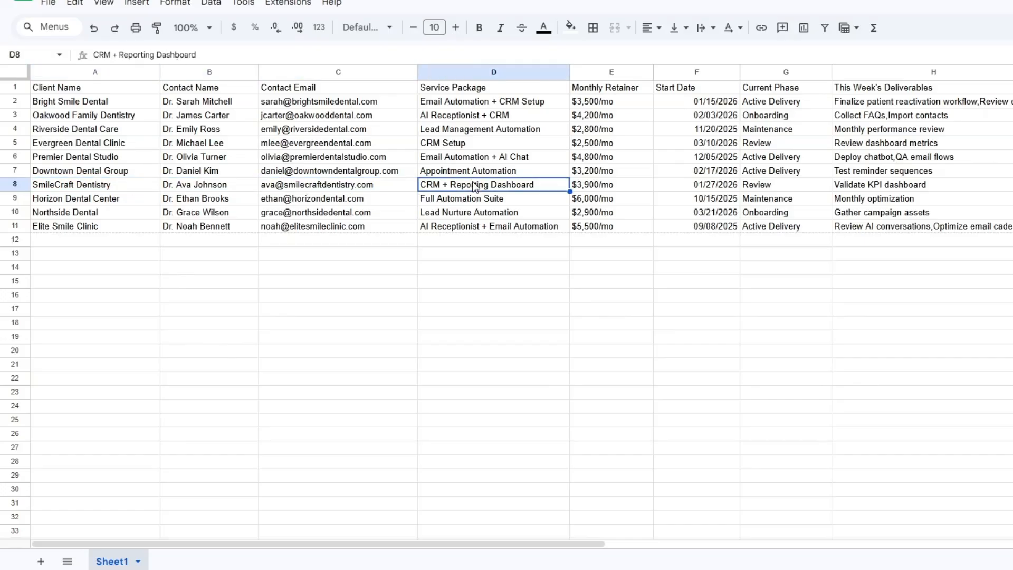
{"action": "left_click", "coordinate": [633, 189]}
{"action": "left_click", "coordinate": [704, 189]}
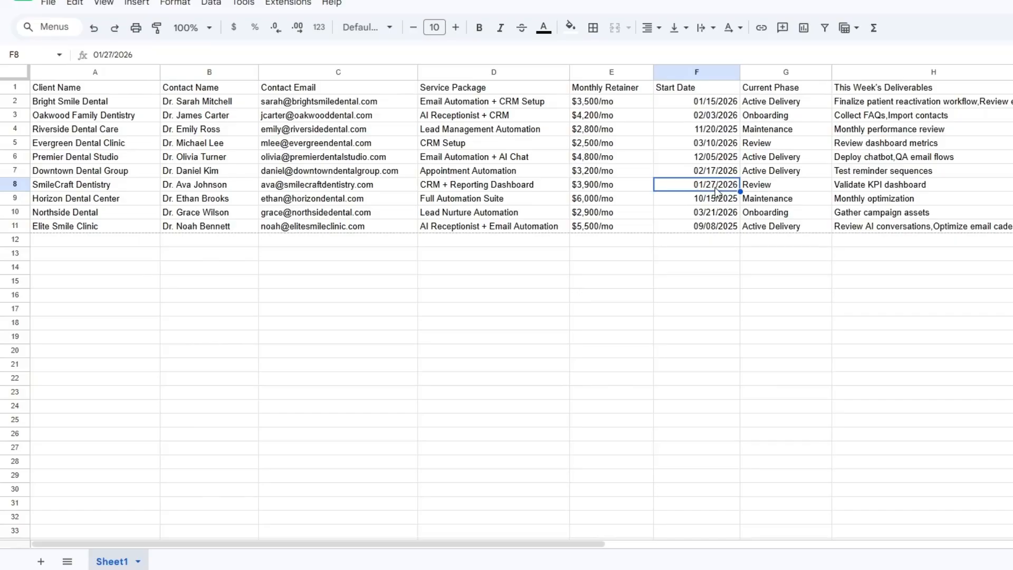
{"action": "left_click", "coordinate": [792, 188]}
{"action": "left_click", "coordinate": [934, 198]}
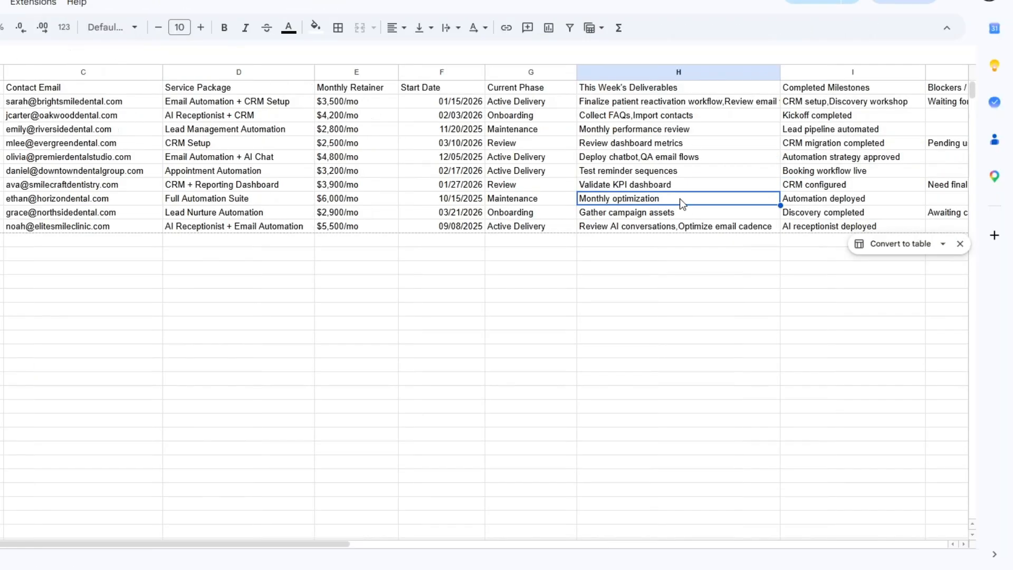
Examine the roster's Completed Milestones, Blockers / Issues, Next Steps, Health Status and Notes fields, and return to the earlier columns
{"action": "left_click_drag", "start_coordinate": [95, 546], "coordinate": [340, 543]}
{"action": "left_click", "coordinate": [238, 185]}
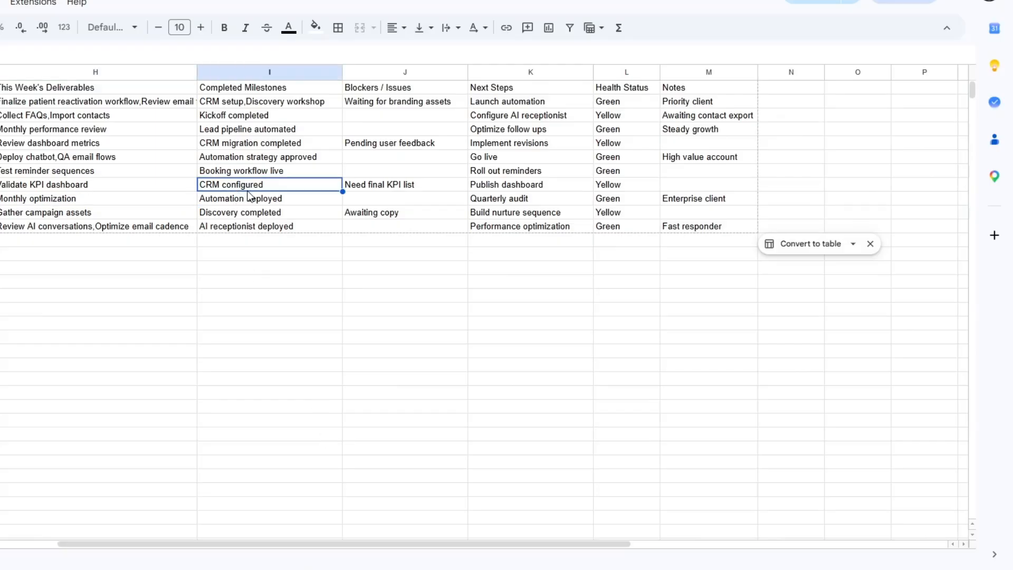
{"action": "left_click", "coordinate": [394, 195]}
{"action": "left_click", "coordinate": [512, 188]}
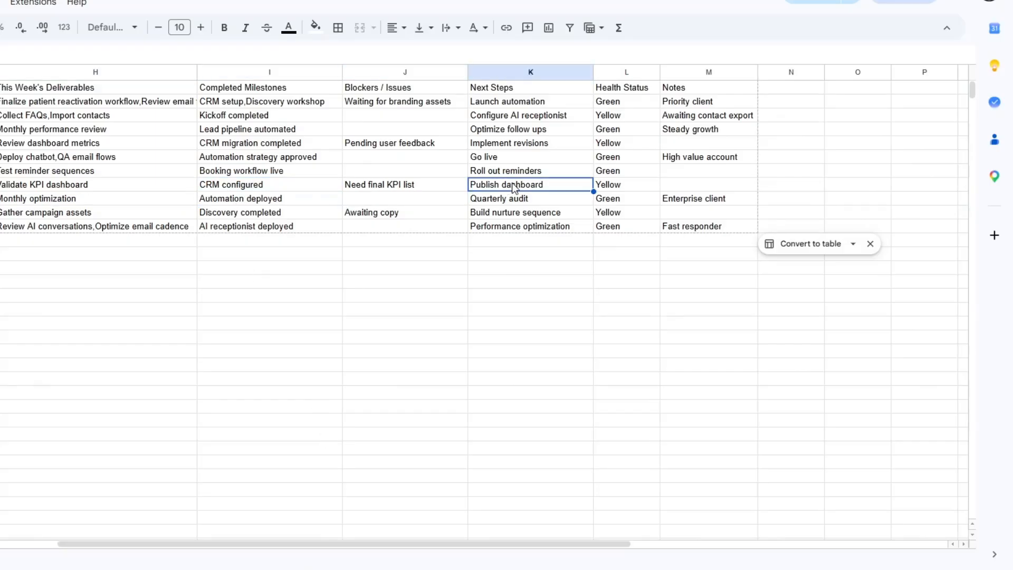
{"action": "left_click", "coordinate": [622, 188]}
{"action": "left_click", "coordinate": [670, 189]}
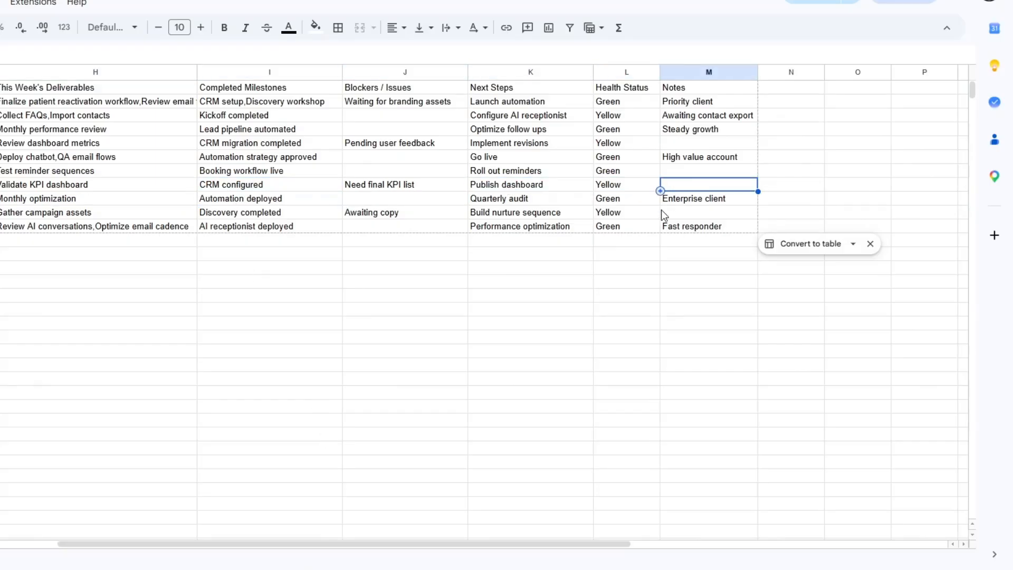
{"action": "left_click_drag", "start_coordinate": [561, 544], "coordinate": [221, 544]}
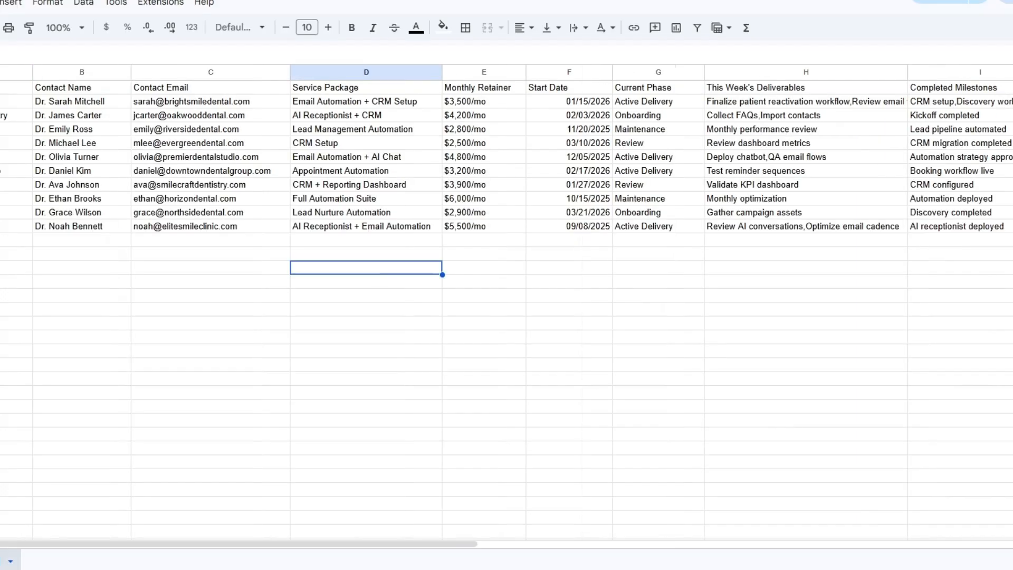
{"action": "left_click", "coordinate": [204, 262]}
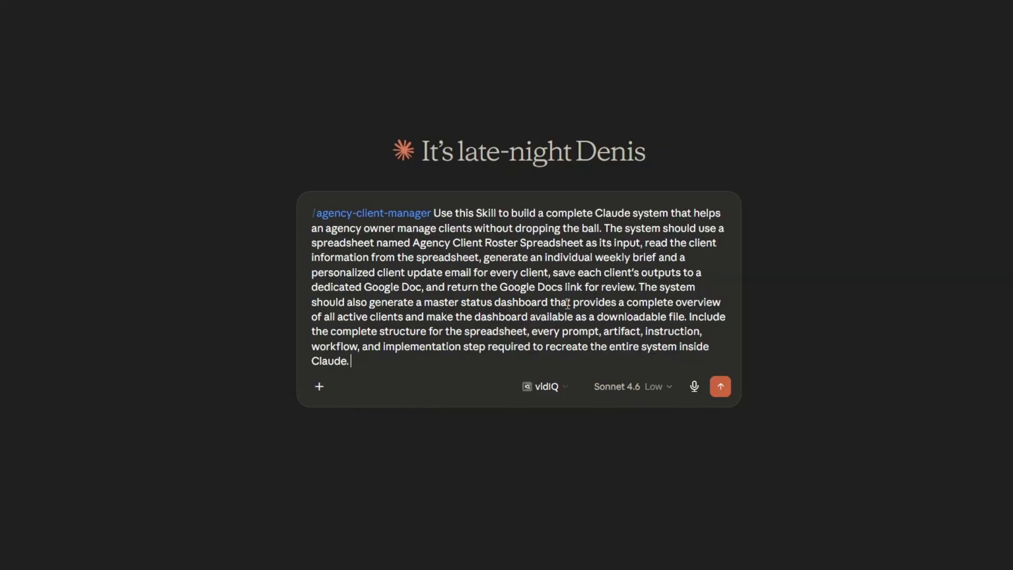
Submit the agency-client-manager prompt in Claude and review the run summary, client doc links and flagged issues
{"action": "left_click", "coordinate": [721, 387]}
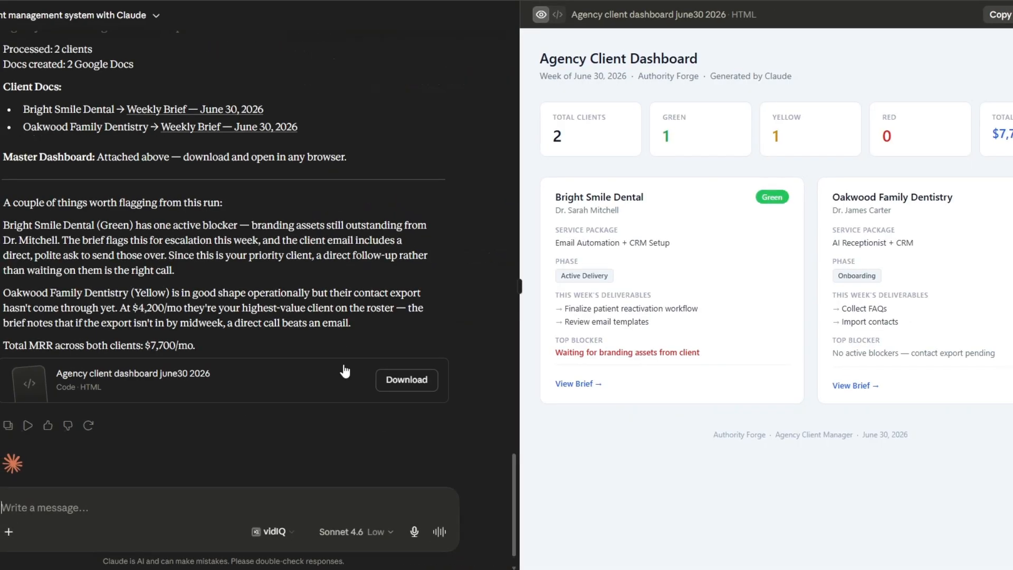
{"action": "scroll", "coordinate": [339, 341], "scroll_direction": "up", "scroll_amount": 6}
{"action": "scroll", "coordinate": [339, 341], "scroll_direction": "up", "scroll_amount": 8}
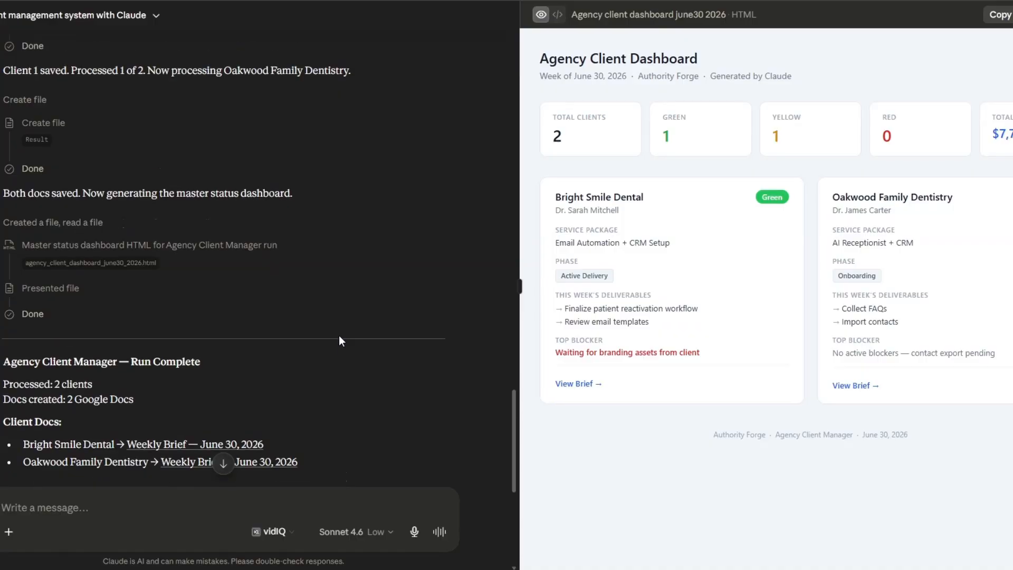
{"action": "scroll", "coordinate": [336, 324], "scroll_direction": "down", "scroll_amount": 12}
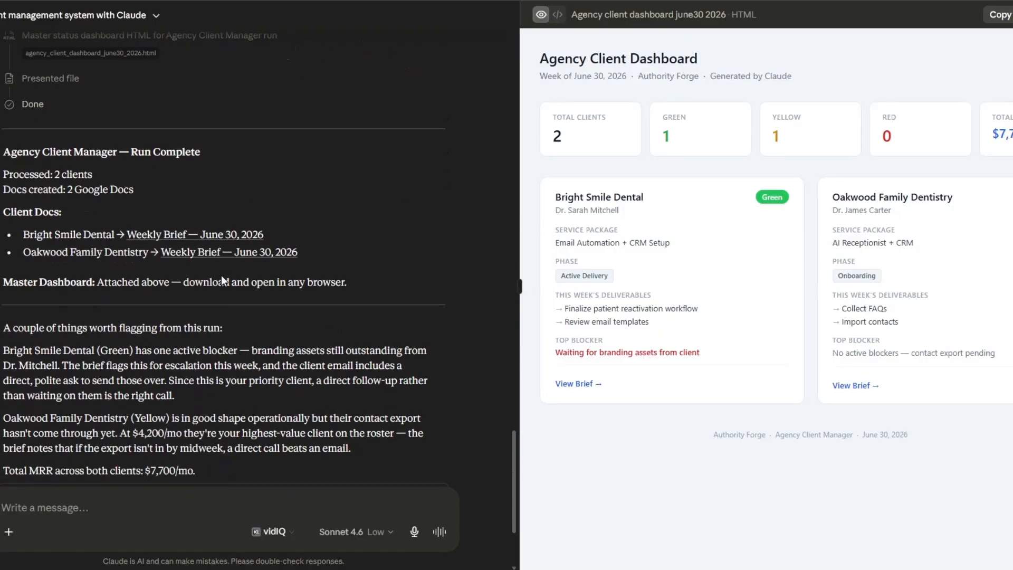
{"action": "scroll", "coordinate": [220, 280], "scroll_direction": "down", "scroll_amount": 3}
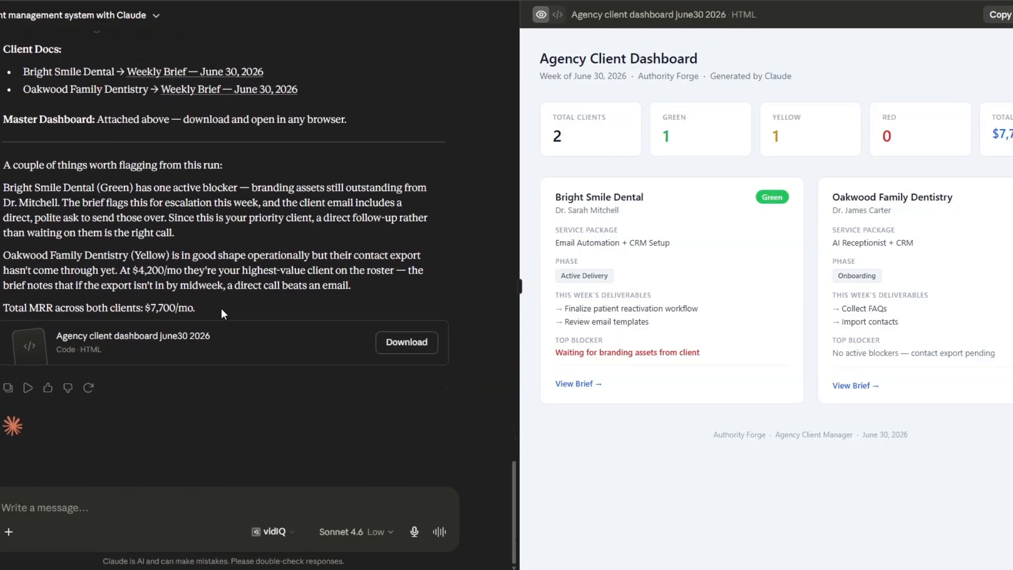
{"action": "scroll", "coordinate": [213, 231], "scroll_direction": "up", "scroll_amount": 2}
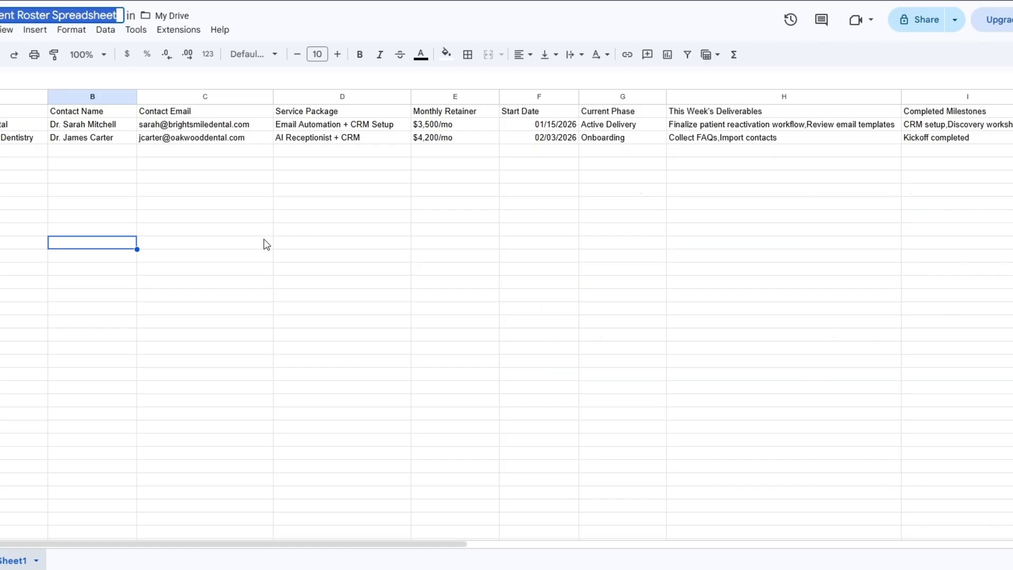
Check the roster spreadsheet's client rows against the run results, and review the blueprint's spreadsheet structure, sample row and outputs in the chat
{"action": "left_click", "coordinate": [266, 244]}
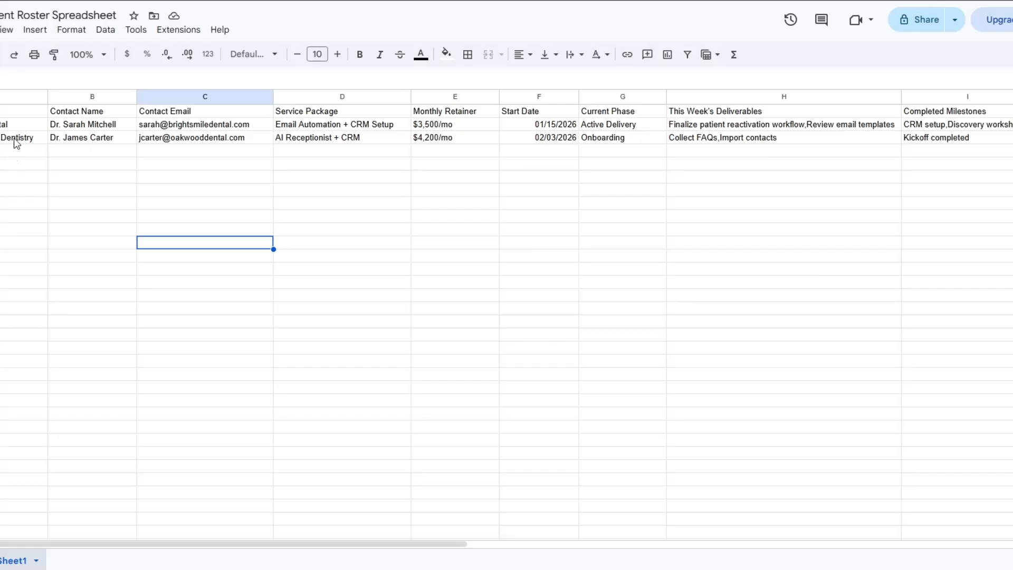
{"action": "left_click", "coordinate": [516, 181]}
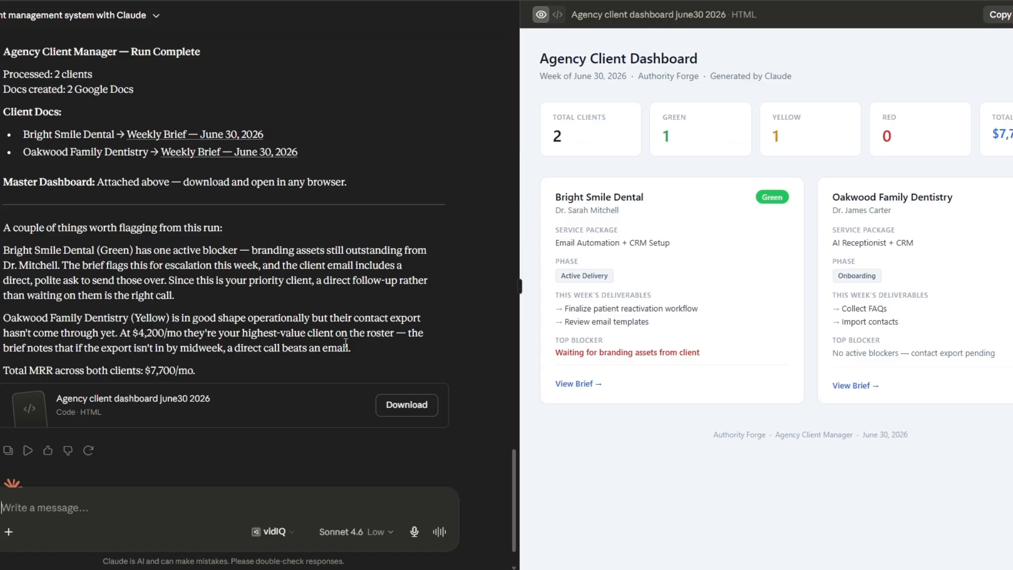
{"action": "scroll", "coordinate": [241, 393], "scroll_direction": "up", "scroll_amount": 4}
{"action": "scroll", "coordinate": [302, 375], "scroll_direction": "down", "scroll_amount": 5}
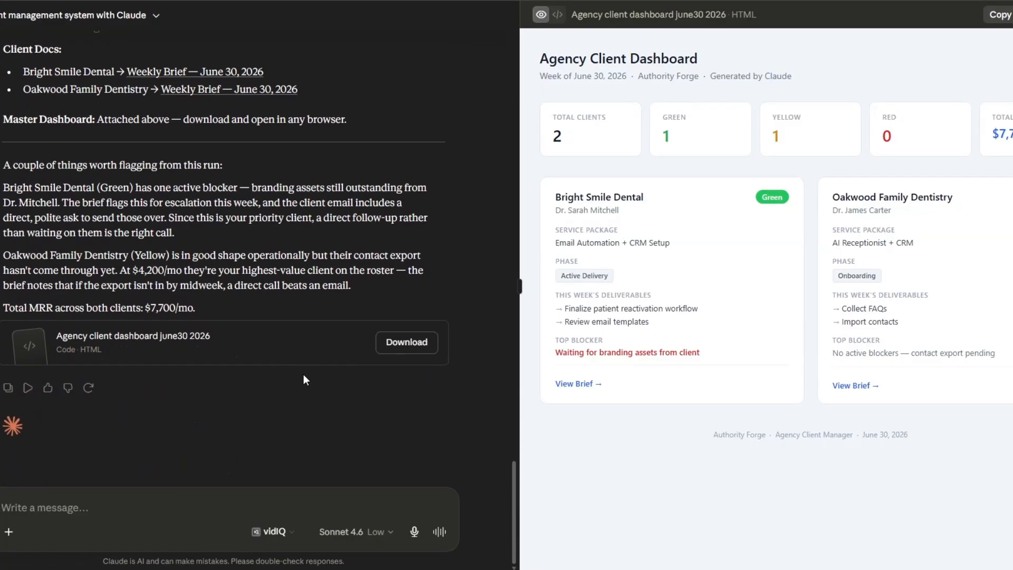
{"action": "scroll", "coordinate": [186, 281], "scroll_direction": "up", "scroll_amount": 15}
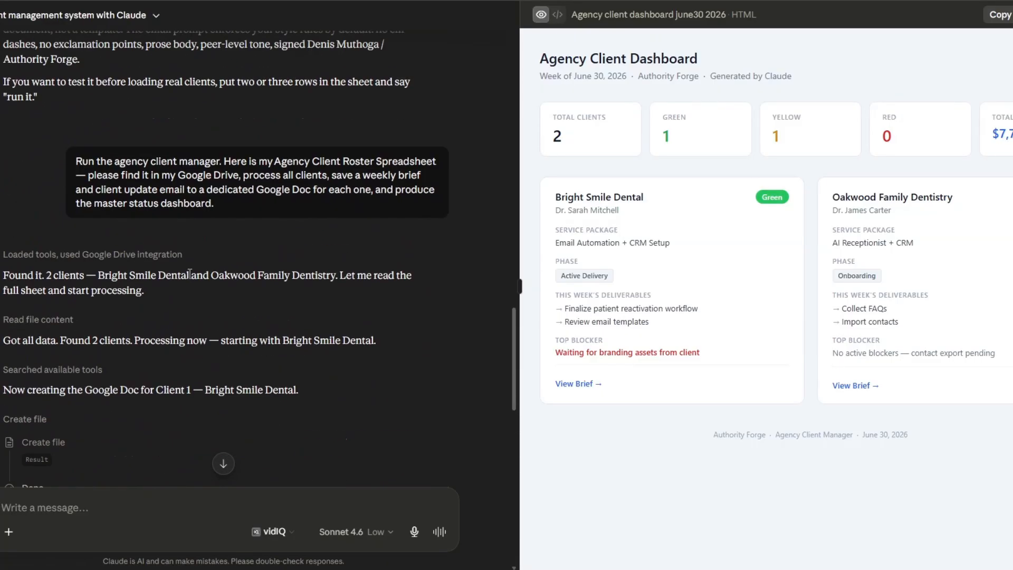
{"action": "scroll", "coordinate": [190, 278], "scroll_direction": "up", "scroll_amount": 20}
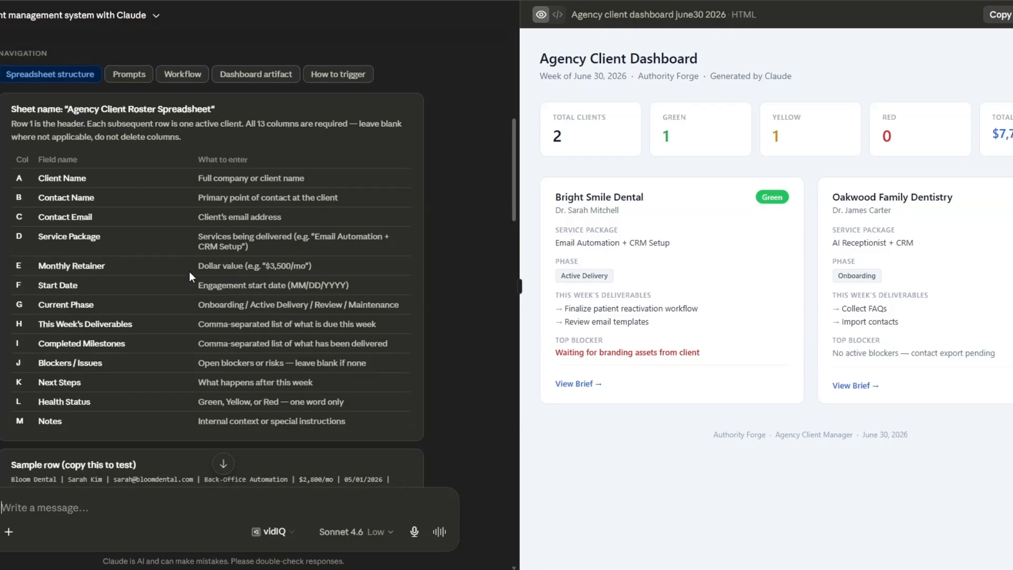
{"action": "scroll", "coordinate": [190, 271], "scroll_direction": "down", "scroll_amount": 5}
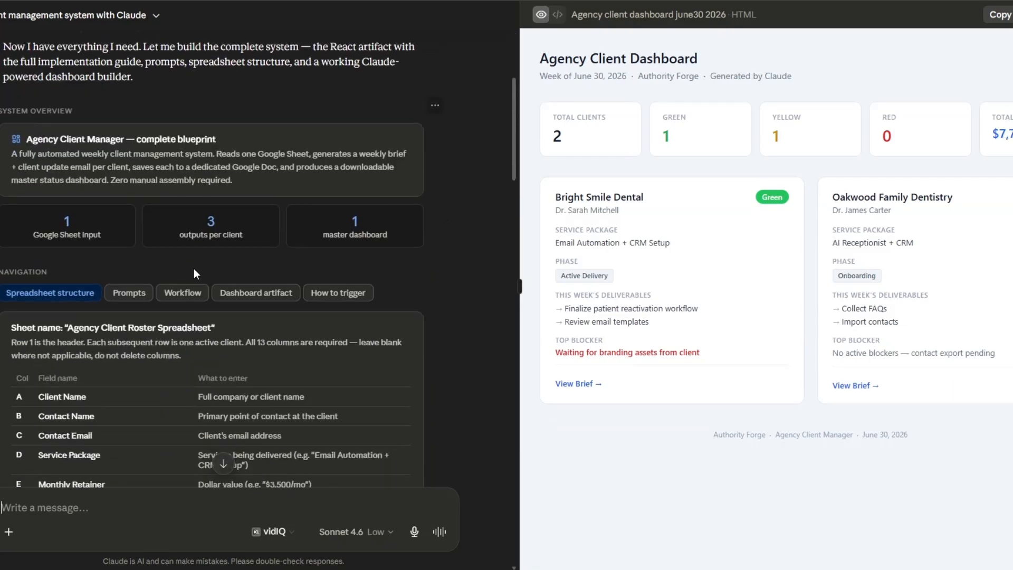
{"action": "scroll", "coordinate": [247, 274], "scroll_direction": "down", "scroll_amount": 9}
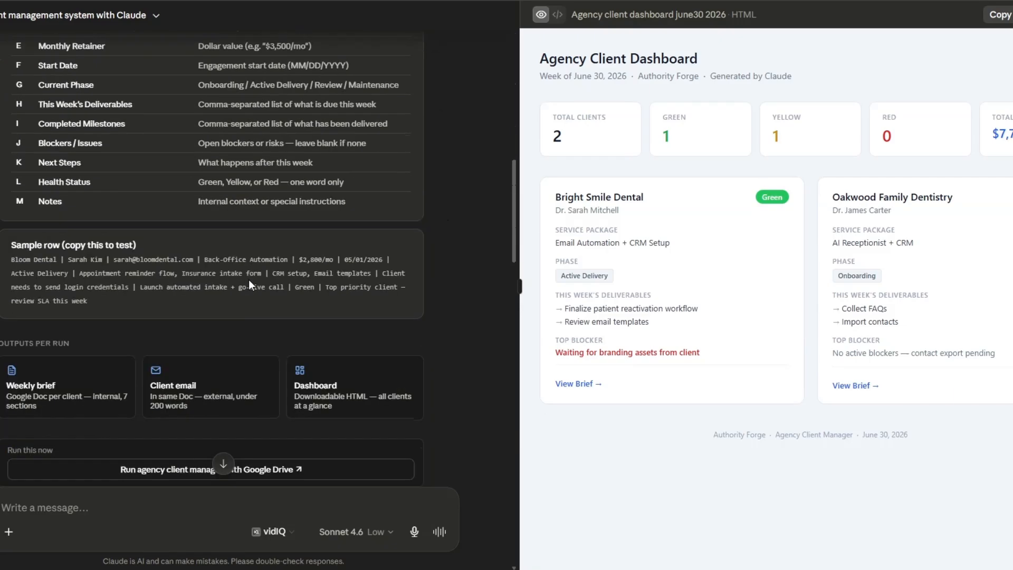
{"action": "scroll", "coordinate": [249, 282], "scroll_direction": "down", "scroll_amount": 5}
{"action": "left_click", "coordinate": [168, 232]}
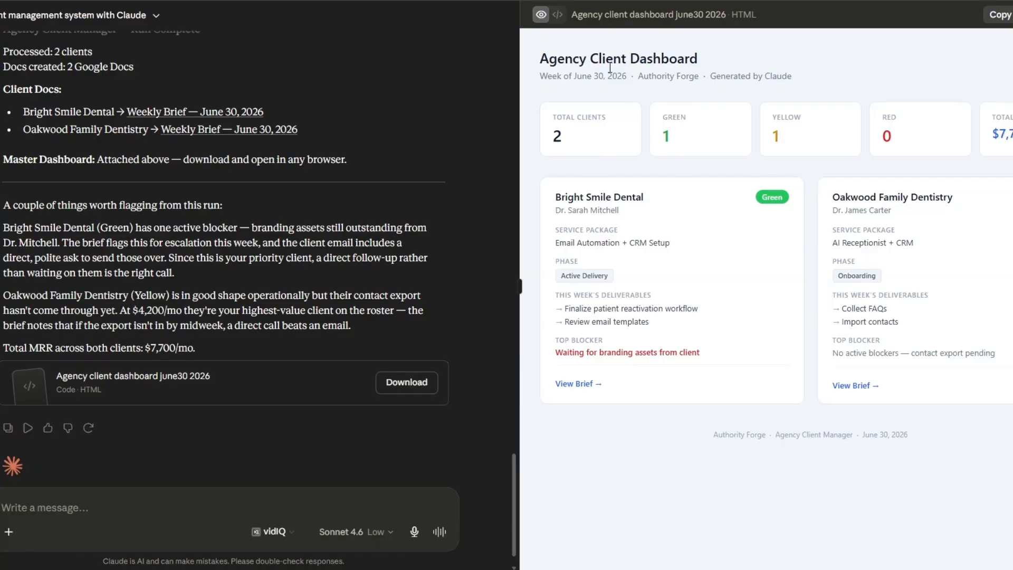
Open the Bright Smile Dental and Oakwood Family Dentistry weekly brief documents from the run summary's client doc links
{"action": "scroll", "coordinate": [208, 273], "scroll_direction": "up", "scroll_amount": 2}
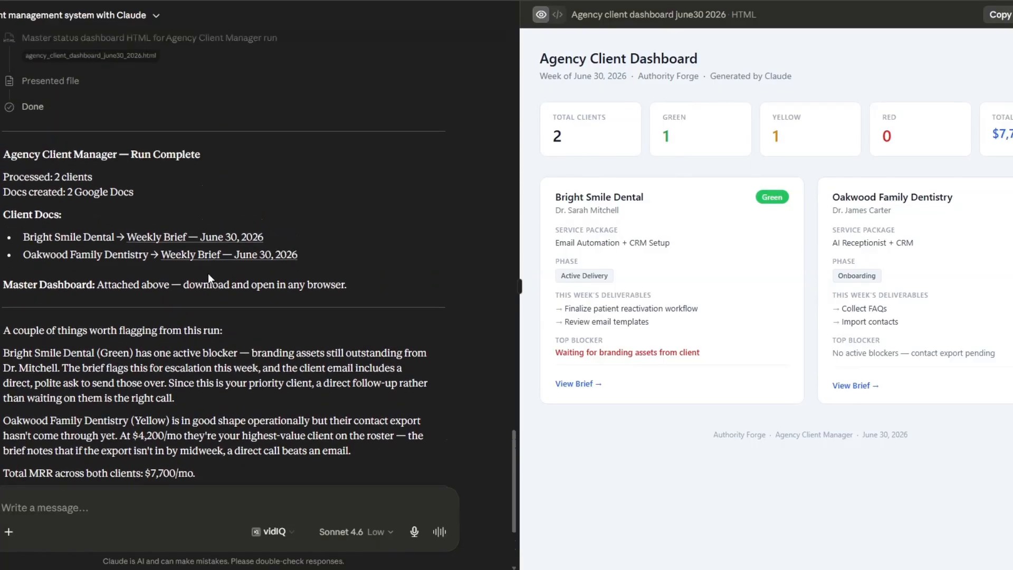
{"action": "left_click", "coordinate": [208, 240]}
{"action": "left_click", "coordinate": [289, 257]}
{"action": "left_click", "coordinate": [599, 345]}
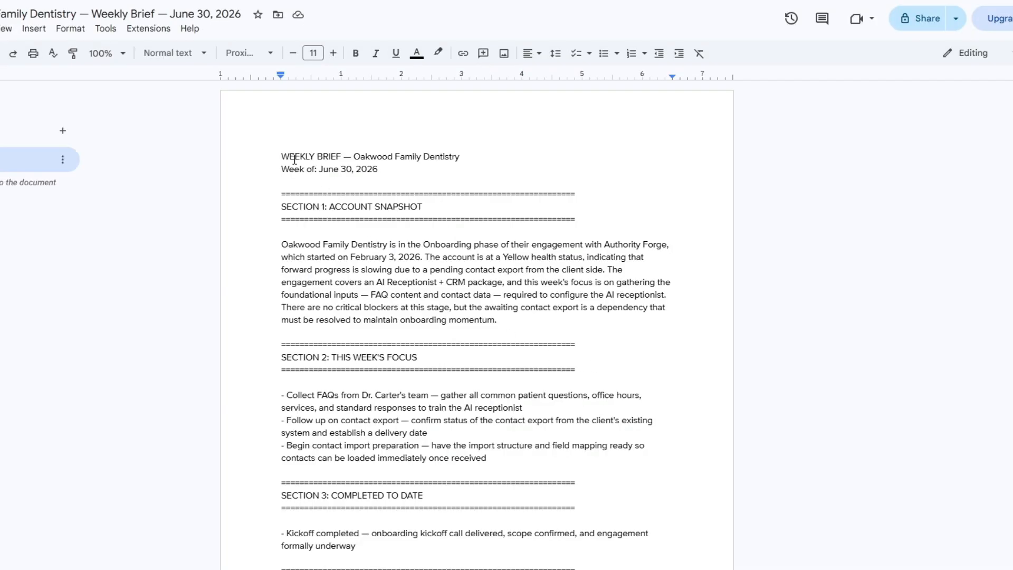
Read the Oakwood Family Dentistry weekly brief section by section, from Account Snapshot through Internal Notes
{"action": "left_click_drag", "start_coordinate": [353, 156], "coordinate": [473, 158]}
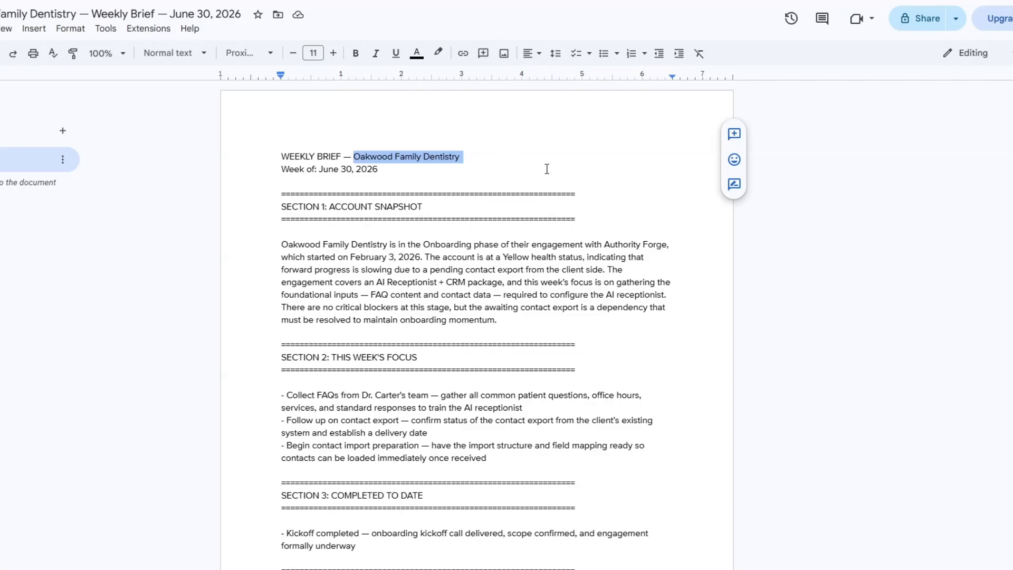
{"action": "scroll", "coordinate": [546, 169], "scroll_direction": "down", "scroll_amount": 1}
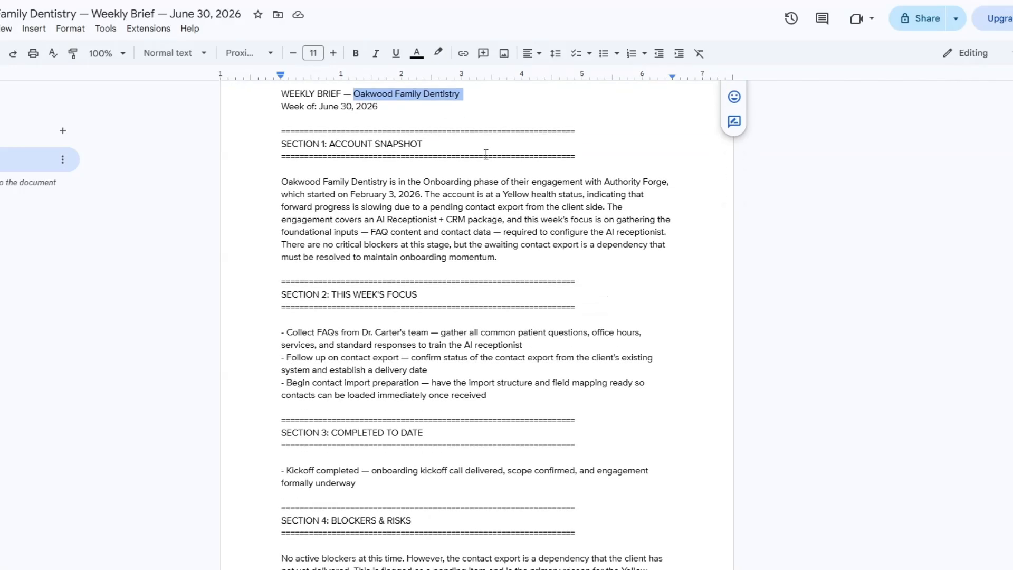
{"action": "scroll", "coordinate": [531, 188], "scroll_direction": "down", "scroll_amount": 2}
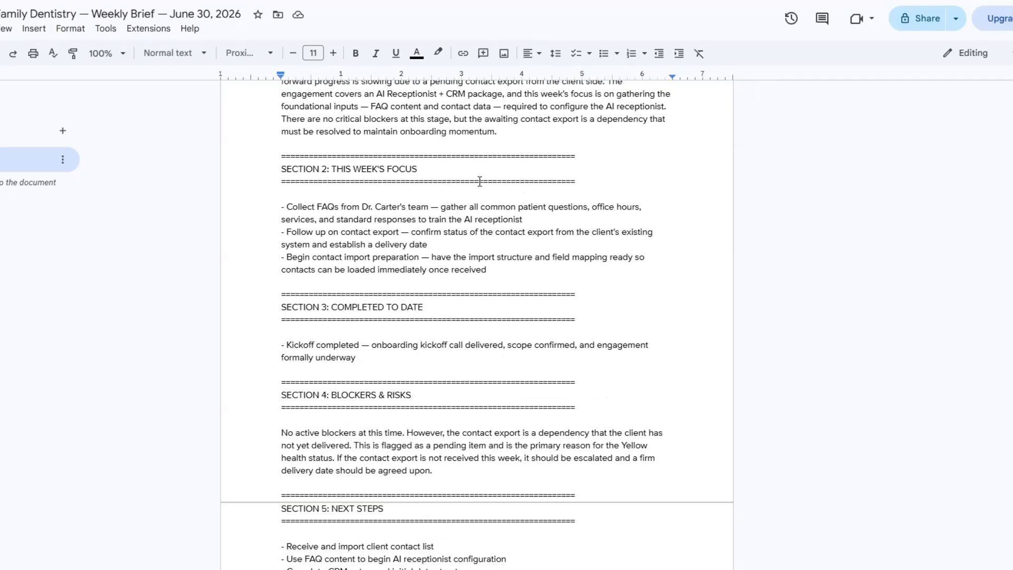
{"action": "scroll", "coordinate": [479, 181], "scroll_direction": "down", "scroll_amount": 2}
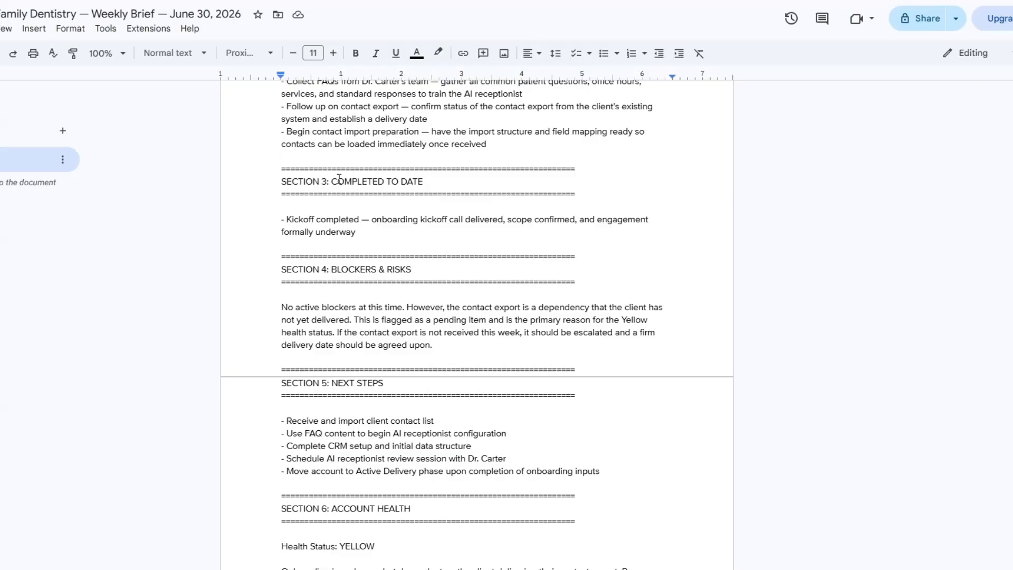
{"action": "scroll", "coordinate": [444, 183], "scroll_direction": "down", "scroll_amount": 2}
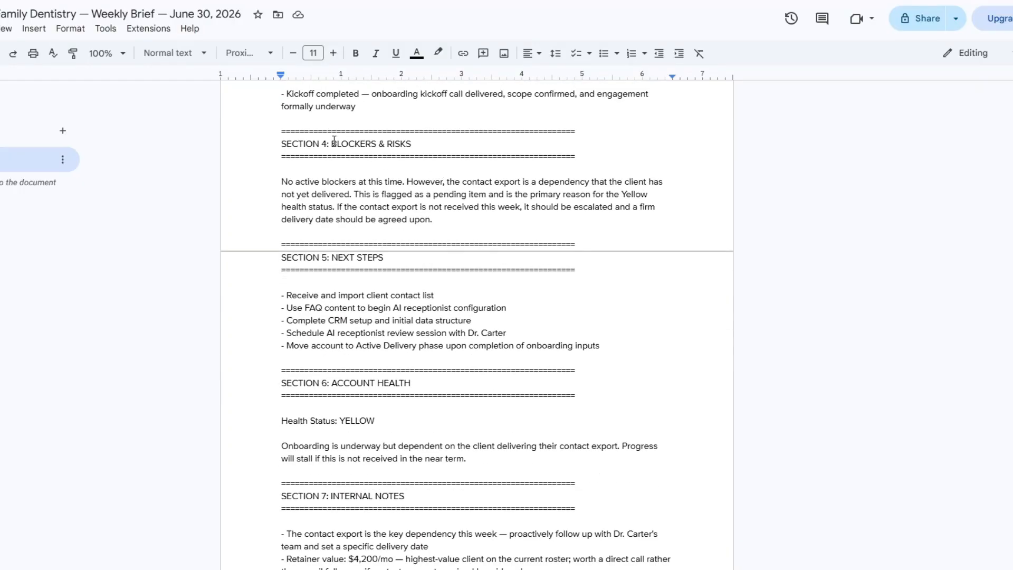
{"action": "scroll", "coordinate": [462, 152], "scroll_direction": "down", "scroll_amount": 2}
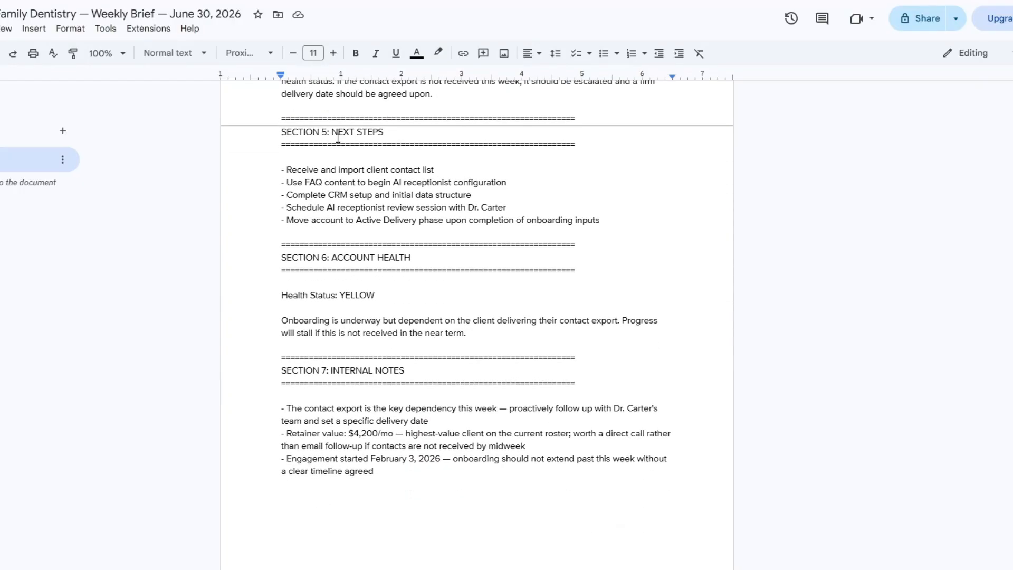
{"action": "scroll", "coordinate": [412, 144], "scroll_direction": "down", "scroll_amount": 2}
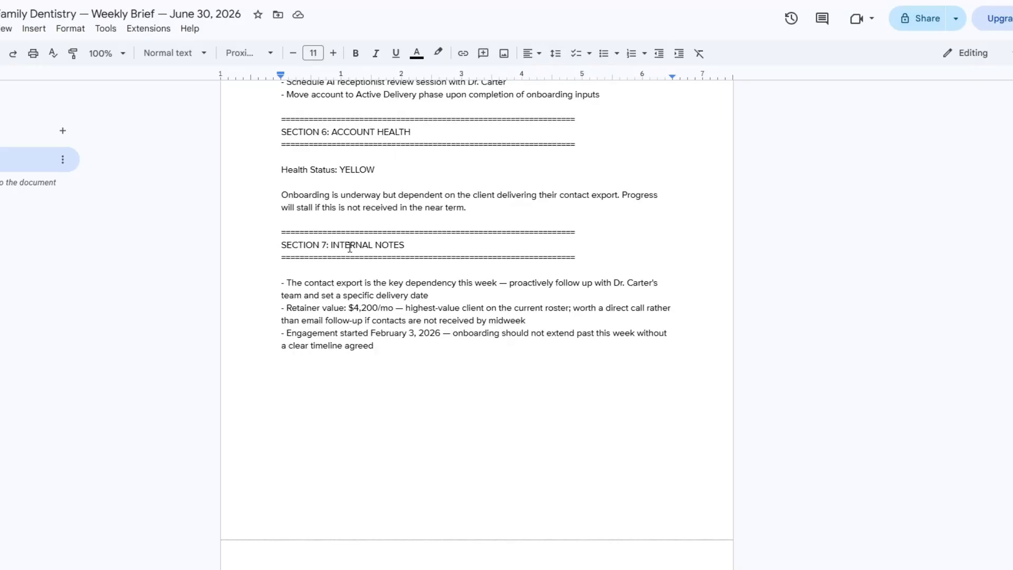
Examine the client update email in the Oakwood Family Dentistry document, from its subject line through Any Open Items
{"action": "scroll", "coordinate": [473, 251], "scroll_direction": "down", "scroll_amount": 6}
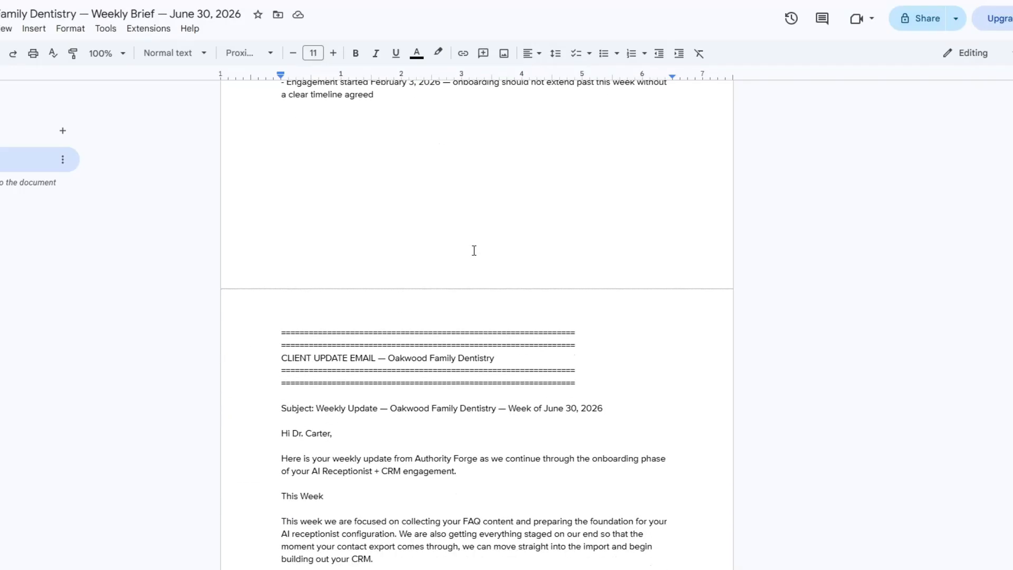
{"action": "scroll", "coordinate": [473, 252], "scroll_direction": "down", "scroll_amount": 1}
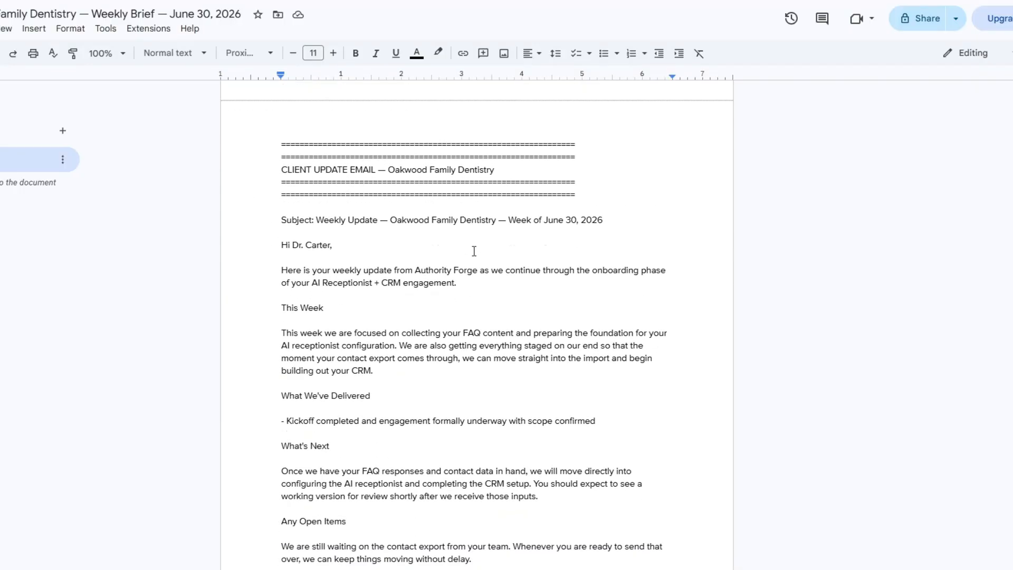
{"action": "scroll", "coordinate": [474, 251], "scroll_direction": "down", "scroll_amount": 4}
{"action": "scroll", "coordinate": [474, 252], "scroll_direction": "up", "scroll_amount": 4}
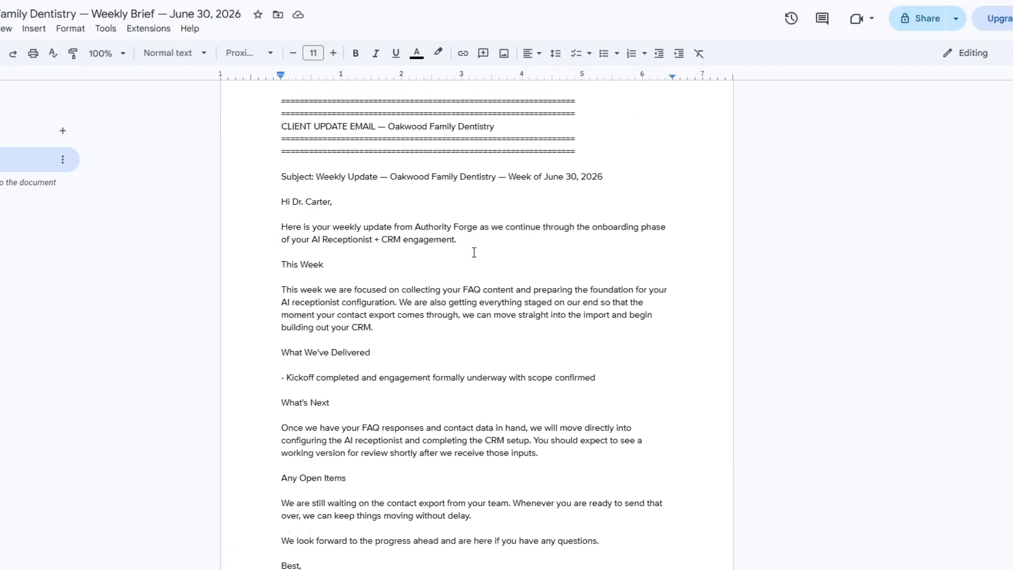
{"action": "left_click_drag", "start_coordinate": [264, 173], "coordinate": [436, 208]}
{"action": "left_click_drag", "start_coordinate": [271, 208], "coordinate": [387, 491]}
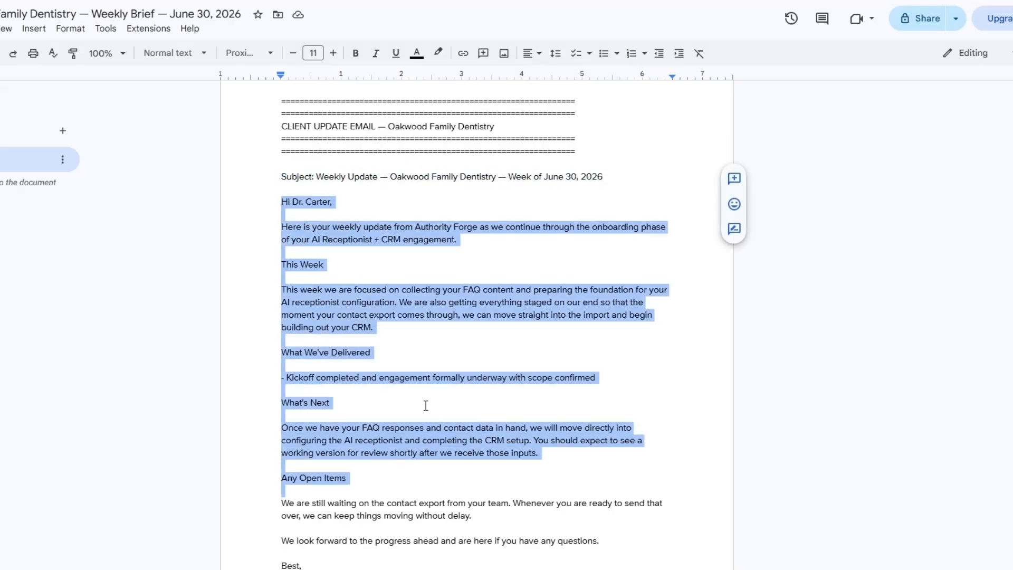
{"action": "left_click", "coordinate": [437, 384]}
{"action": "scroll", "coordinate": [437, 384], "scroll_direction": "up", "scroll_amount": 14}
{"action": "scroll", "coordinate": [437, 384], "scroll_direction": "up", "scroll_amount": 8}
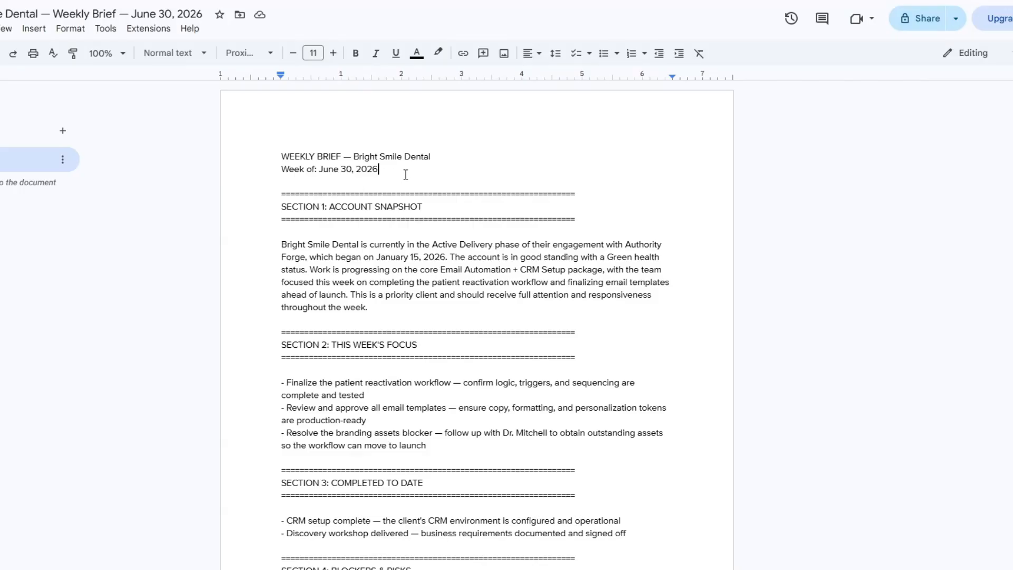
Switch to the Bright Smile Dental weekly brief and read its sections from Account Snapshot through Internal Notes
{"action": "scroll", "coordinate": [405, 174], "scroll_direction": "down", "scroll_amount": 1}
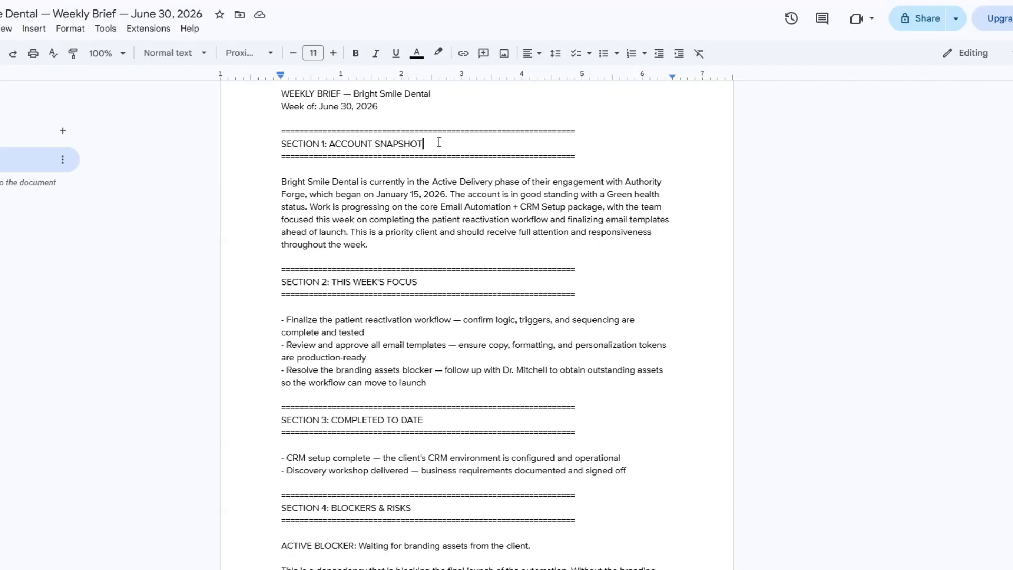
{"action": "scroll", "coordinate": [481, 163], "scroll_direction": "down", "scroll_amount": 2}
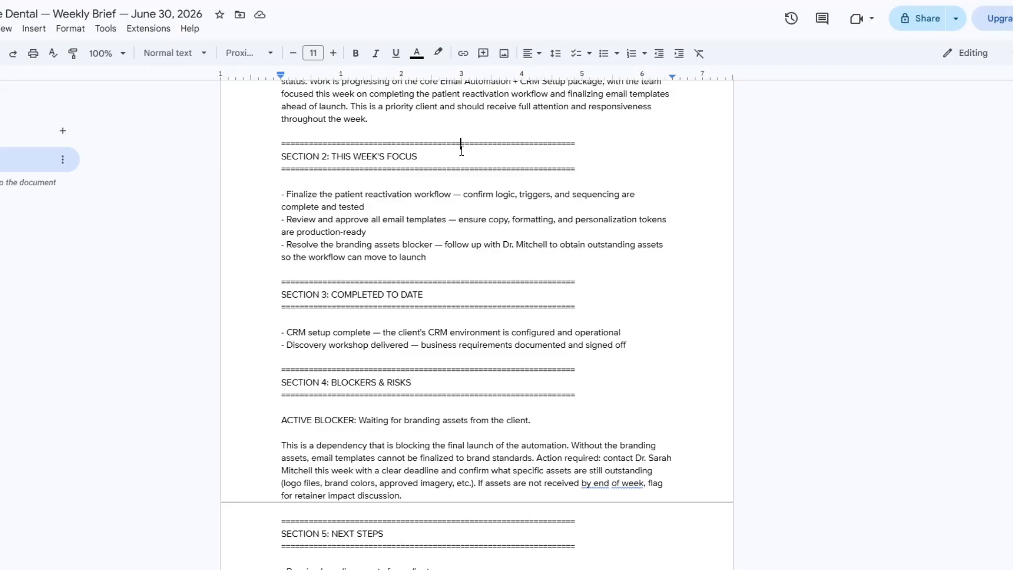
{"action": "scroll", "coordinate": [458, 216], "scroll_direction": "down", "scroll_amount": 2}
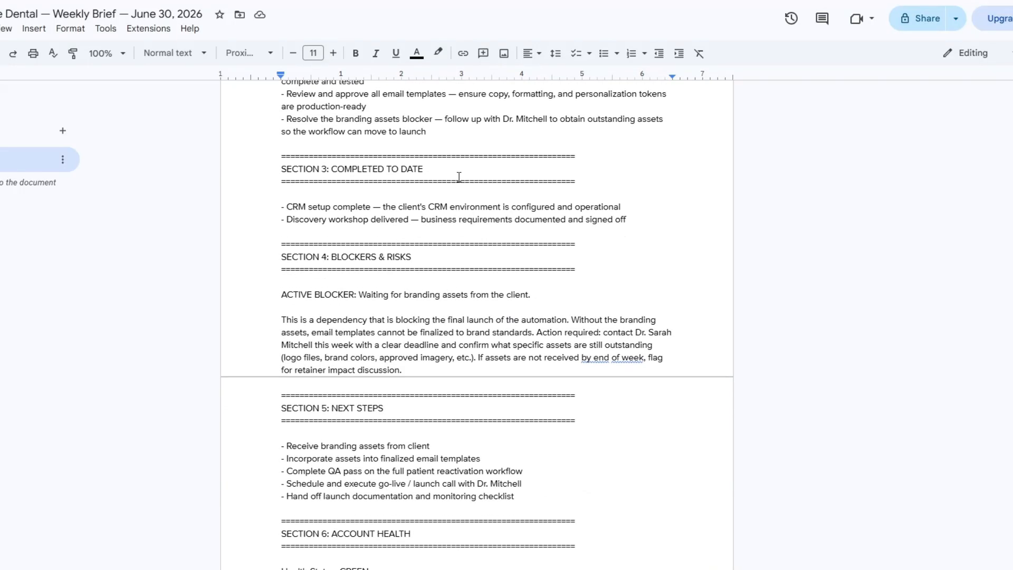
{"action": "scroll", "coordinate": [459, 177], "scroll_direction": "down", "scroll_amount": 1}
{"action": "left_click", "coordinate": [456, 192]}
{"action": "scroll", "coordinate": [456, 191], "scroll_direction": "down", "scroll_amount": 2}
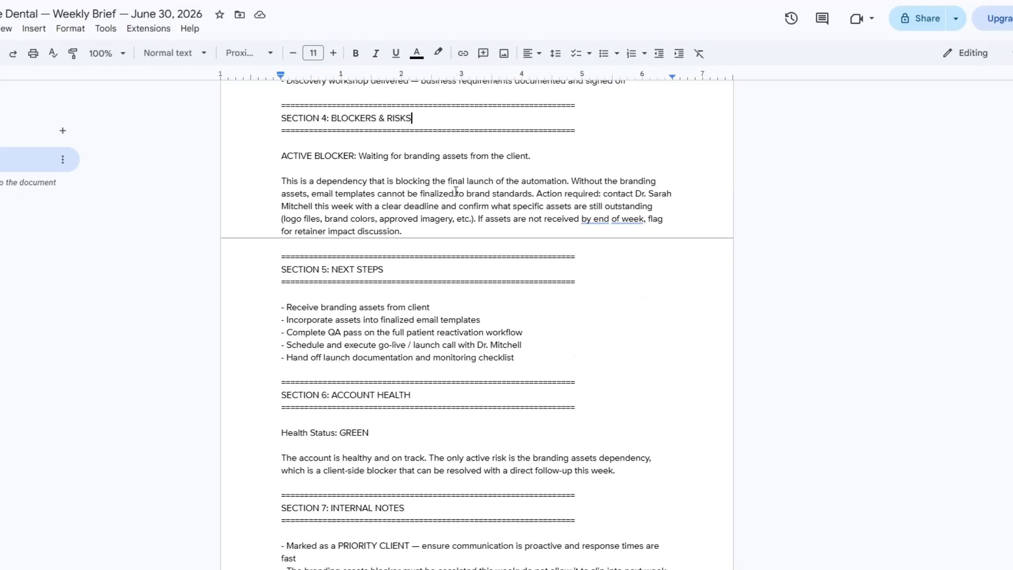
{"action": "scroll", "coordinate": [456, 206], "scroll_direction": "down", "scroll_amount": 3}
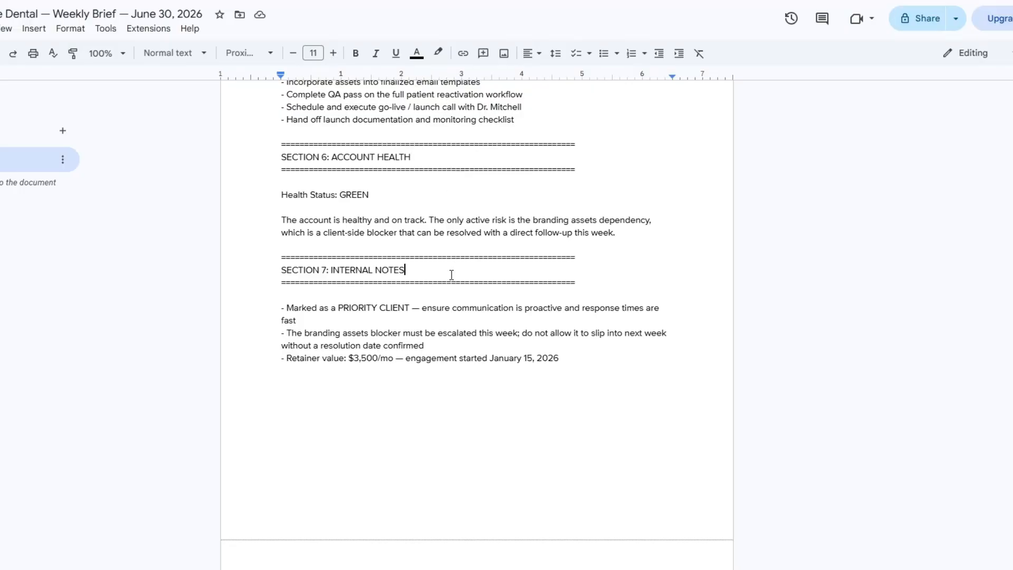
Examine the full client update email in the Bright Smile Dental document, including its subject and body
{"action": "scroll", "coordinate": [445, 280], "scroll_direction": "down", "scroll_amount": 10}
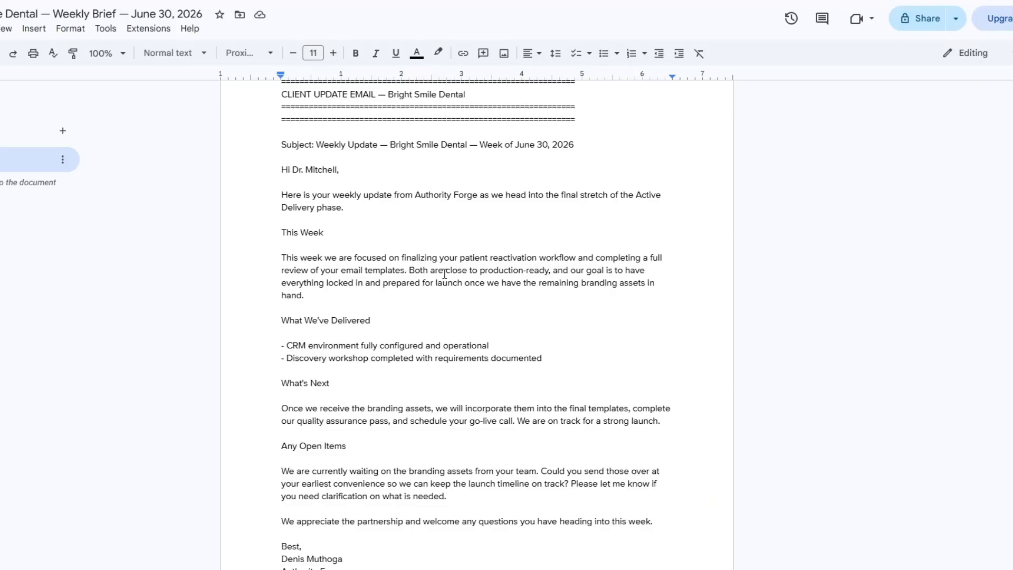
{"action": "scroll", "coordinate": [444, 274], "scroll_direction": "down", "scroll_amount": 3}
{"action": "scroll", "coordinate": [445, 274], "scroll_direction": "up", "scroll_amount": 6}
{"action": "left_click_drag", "start_coordinate": [279, 290], "coordinate": [586, 294]}
{"action": "scroll", "coordinate": [489, 267], "scroll_direction": "down", "scroll_amount": 4}
{"action": "left_click_drag", "start_coordinate": [272, 127], "coordinate": [454, 533]}
{"action": "left_click", "coordinate": [350, 324]}
{"action": "scroll", "coordinate": [350, 323], "scroll_direction": "up", "scroll_amount": 6}
{"action": "scroll", "coordinate": [350, 324], "scroll_direction": "up", "scroll_amount": 20}
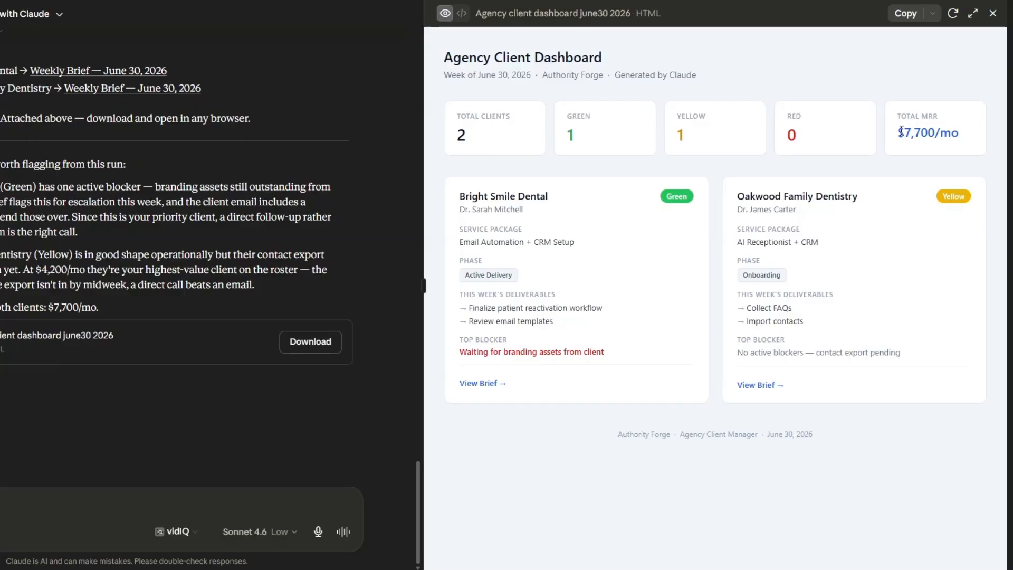
Return to Claude's Agency Client Dashboard and check the Total MRR figure and the Bright Smile Dental card's details
{"action": "left_click_drag", "start_coordinate": [899, 133], "coordinate": [967, 135]}
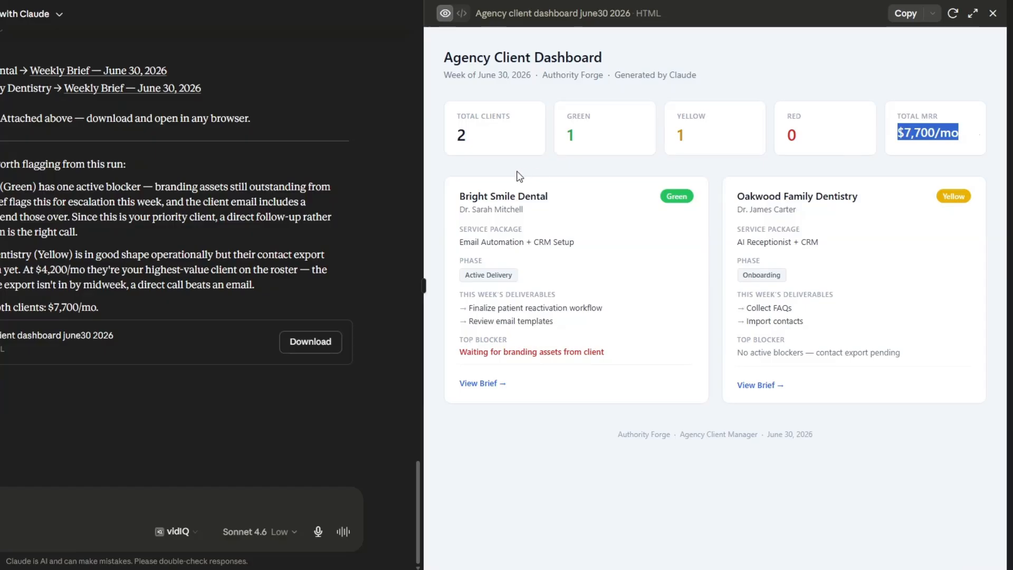
{"action": "left_click_drag", "start_coordinate": [456, 197], "coordinate": [564, 201]}
{"action": "left_click", "coordinate": [606, 205]}
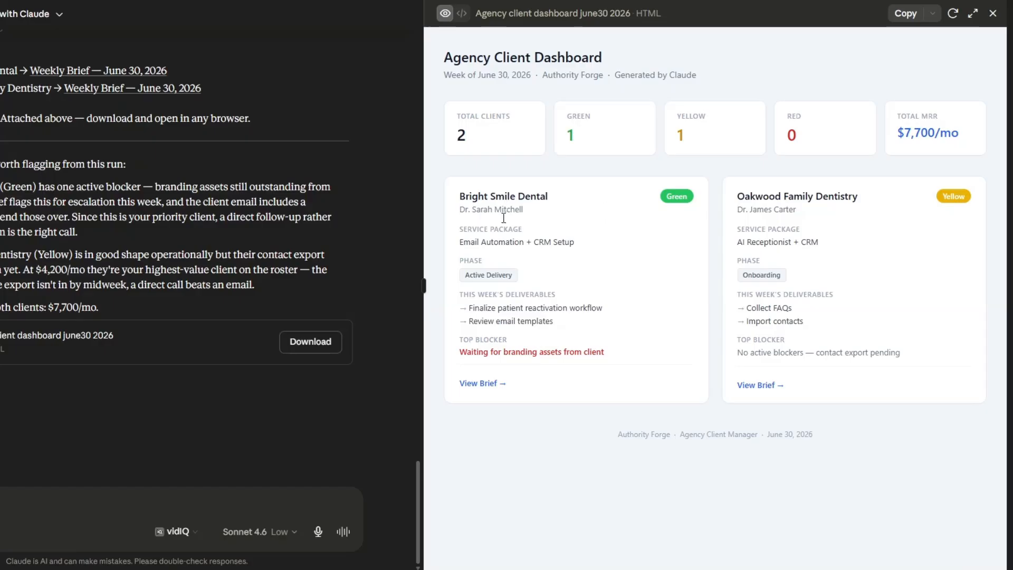
{"action": "left_click_drag", "start_coordinate": [458, 189], "coordinate": [615, 308]}
{"action": "left_click", "coordinate": [650, 291]}
Test the dashboard's View Brief links for Bright Smile Dental and Oakwood Family Dentistry, skimming each document that opens
{"action": "left_click", "coordinate": [490, 383]}
{"action": "key", "text": "Escape"}
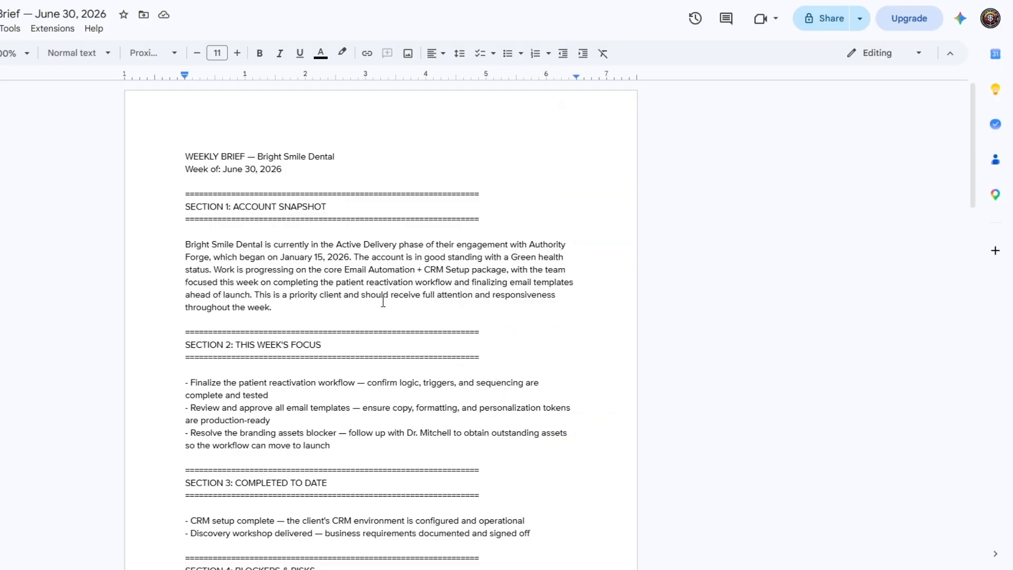
{"action": "scroll", "coordinate": [383, 302], "scroll_direction": "down", "scroll_amount": 20}
{"action": "scroll", "coordinate": [383, 304], "scroll_direction": "up", "scroll_amount": 20}
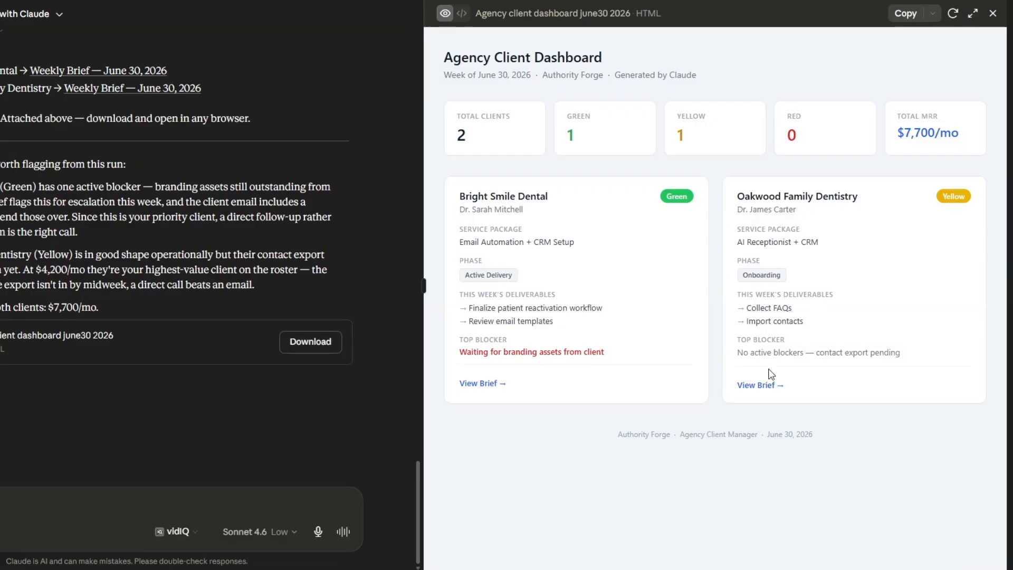
{"action": "left_click", "coordinate": [766, 387]}
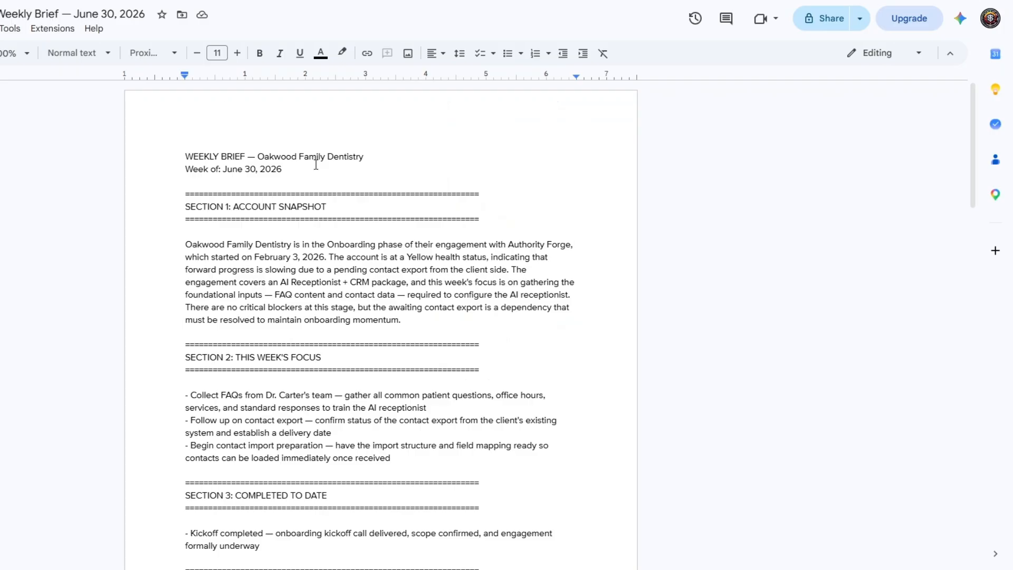
{"action": "scroll", "coordinate": [356, 207], "scroll_direction": "down", "scroll_amount": 20}
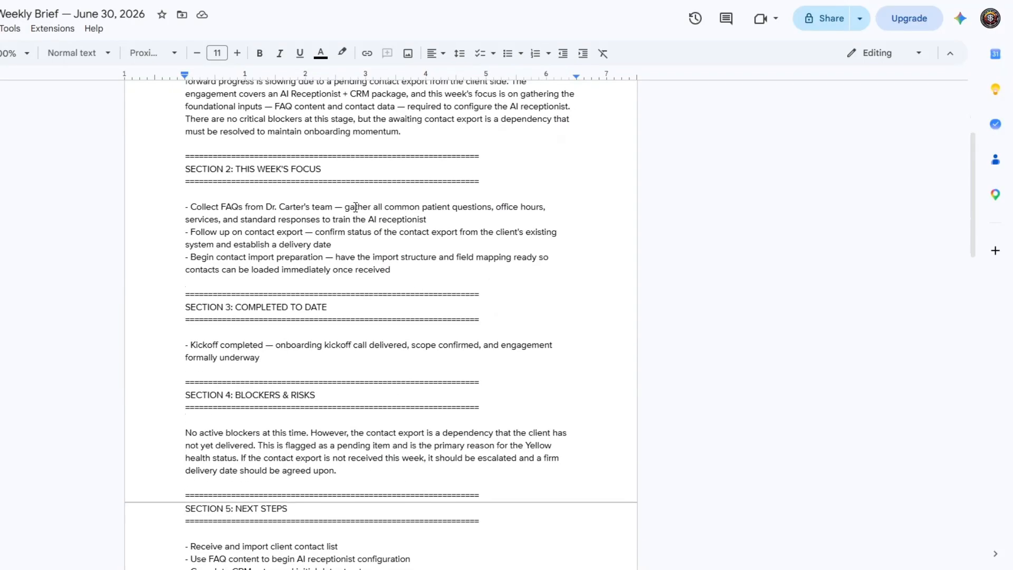
{"action": "scroll", "coordinate": [356, 207], "scroll_direction": "up", "scroll_amount": 20}
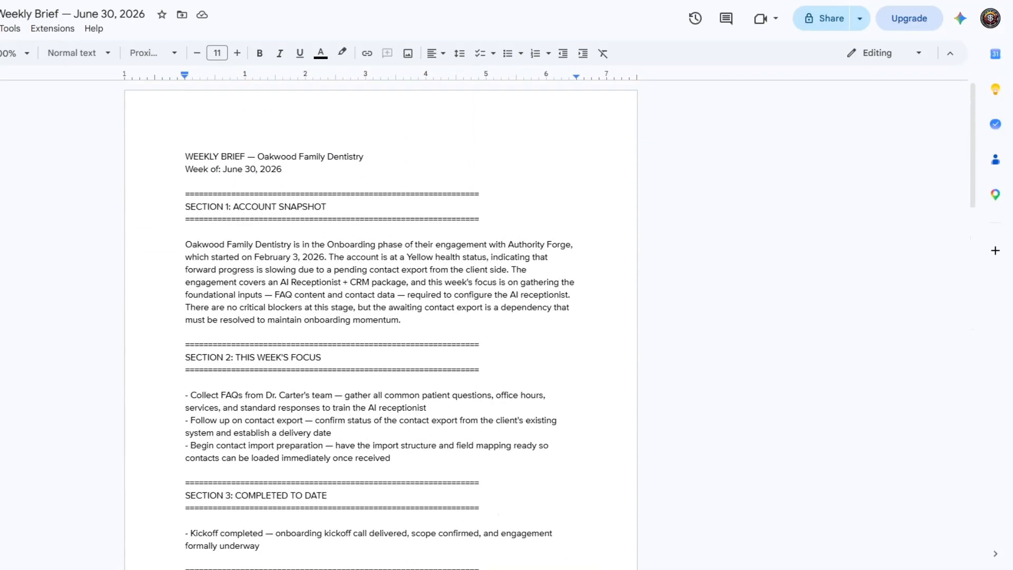
Return to the Claude chat and look back over the run log for how both clients were processed
{"action": "key", "text": "ctrl+shift+Tab"}
{"action": "scroll", "coordinate": [397, 248], "scroll_direction": "up", "scroll_amount": 1}
{"action": "scroll", "coordinate": [398, 248], "scroll_direction": "up", "scroll_amount": 8}
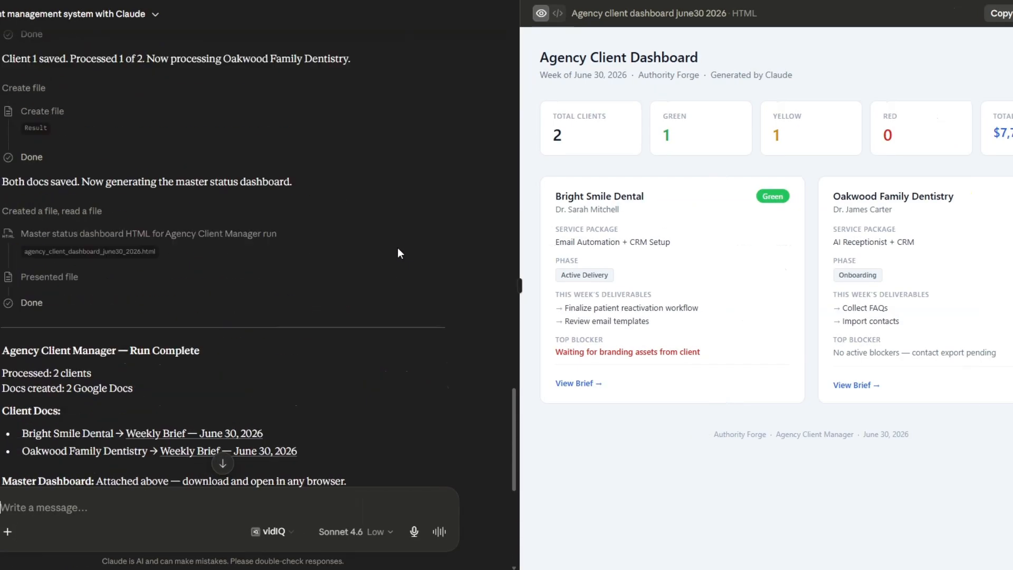
{"action": "scroll", "coordinate": [380, 211], "scroll_direction": "up", "scroll_amount": 2}
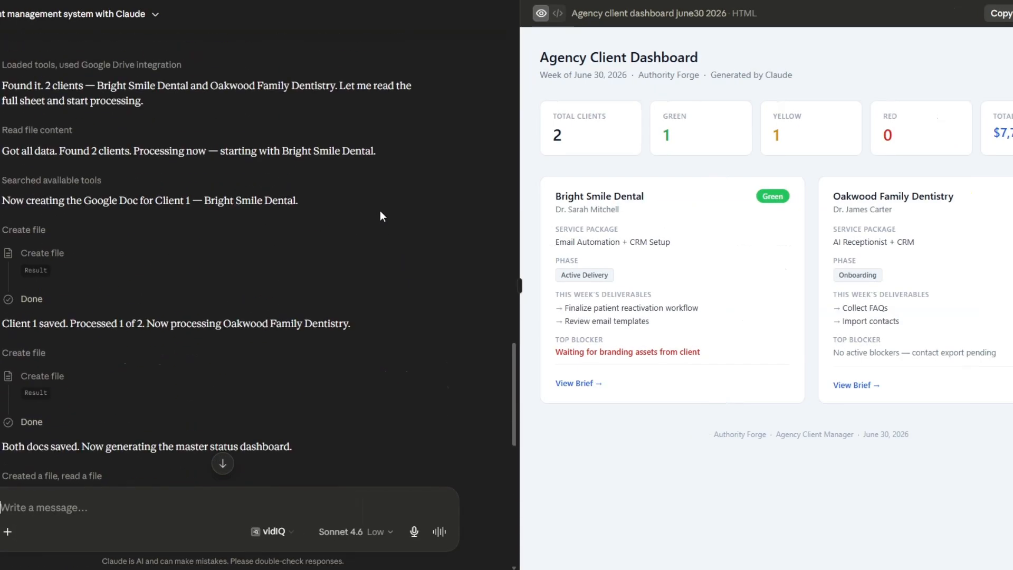
{"action": "scroll", "coordinate": [380, 211], "scroll_direction": "down", "scroll_amount": 10}
Revisit the client update emails in the Bright Smile Dental and Oakwood Family Dentistry documents
{"action": "key", "text": "ctrl+Tab"}
{"action": "scroll", "coordinate": [421, 236], "scroll_direction": "down", "scroll_amount": 10}
{"action": "scroll", "coordinate": [421, 236], "scroll_direction": "down", "scroll_amount": 9}
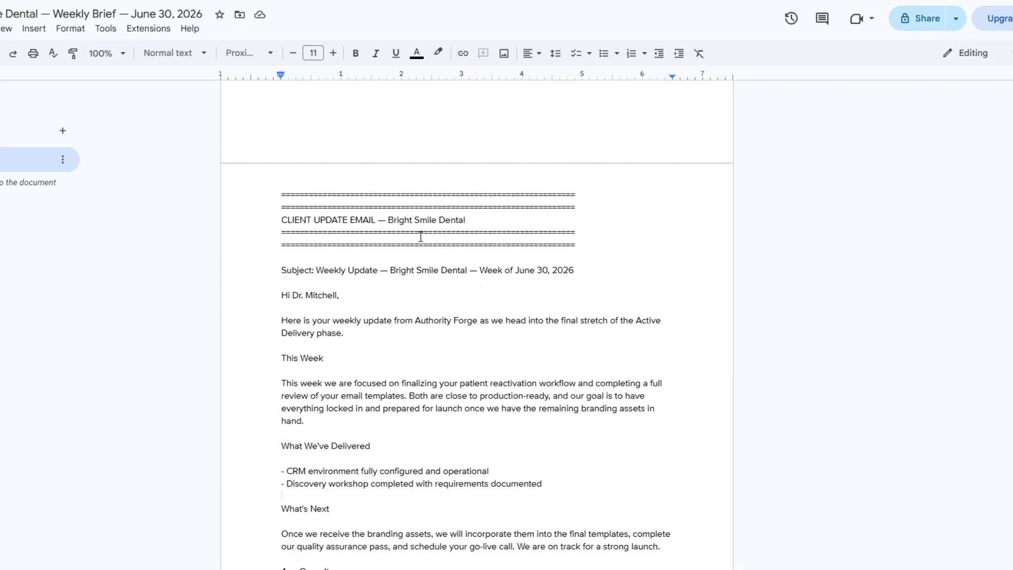
{"action": "scroll", "coordinate": [421, 236], "scroll_direction": "up", "scroll_amount": 3}
{"action": "key", "text": "ctrl+Tab"}
{"action": "scroll", "coordinate": [487, 315], "scroll_direction": "down", "scroll_amount": 15}
{"action": "scroll", "coordinate": [487, 314], "scroll_direction": "down", "scroll_amount": 5}
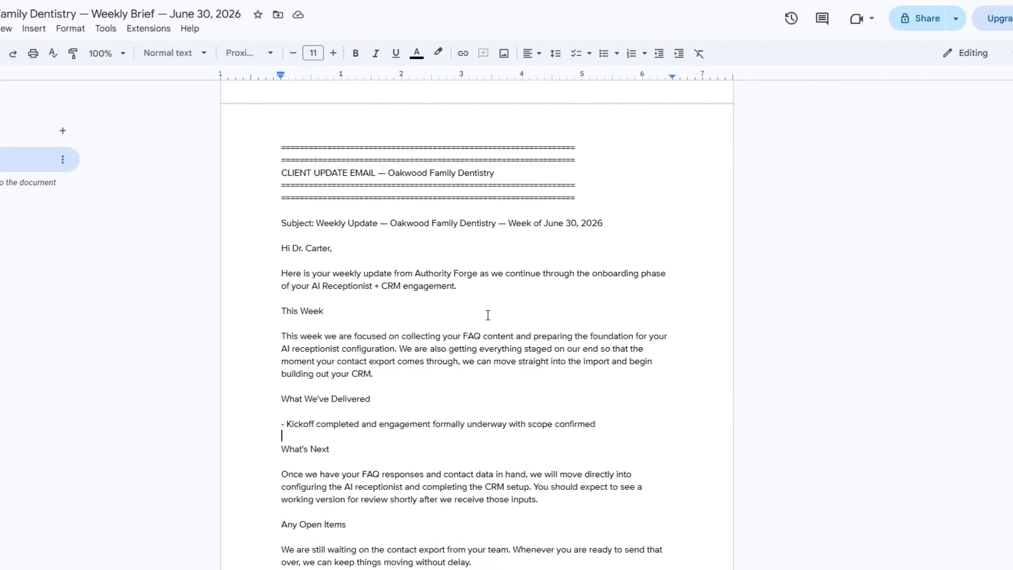
Revisit the dashboard, then the client roster spreadsheet, and select an empty cell beneath the Monthly Retainer entries
{"action": "key", "text": "ctrl+Tab"}
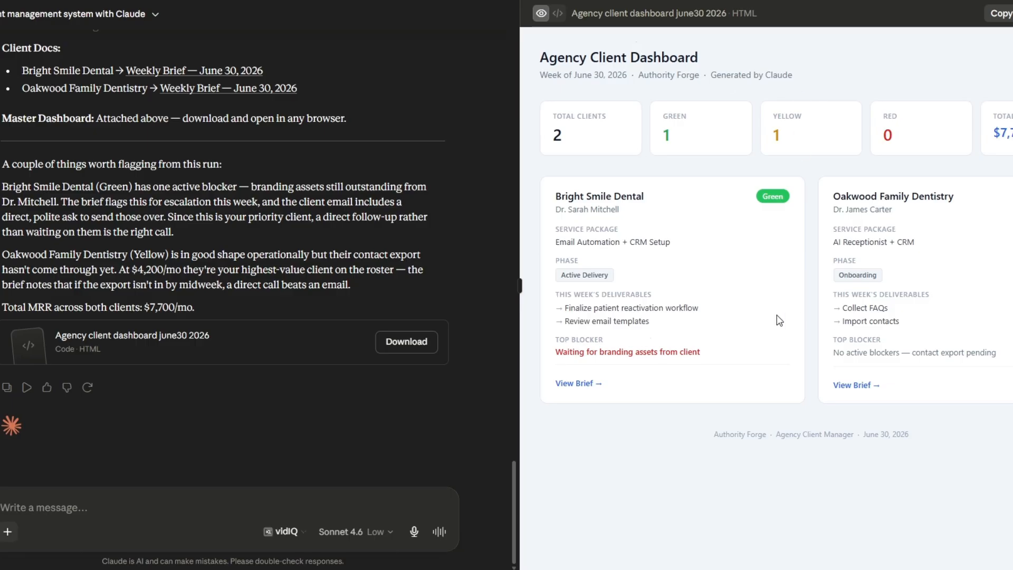
{"action": "key", "text": "ctrl+Tab"}
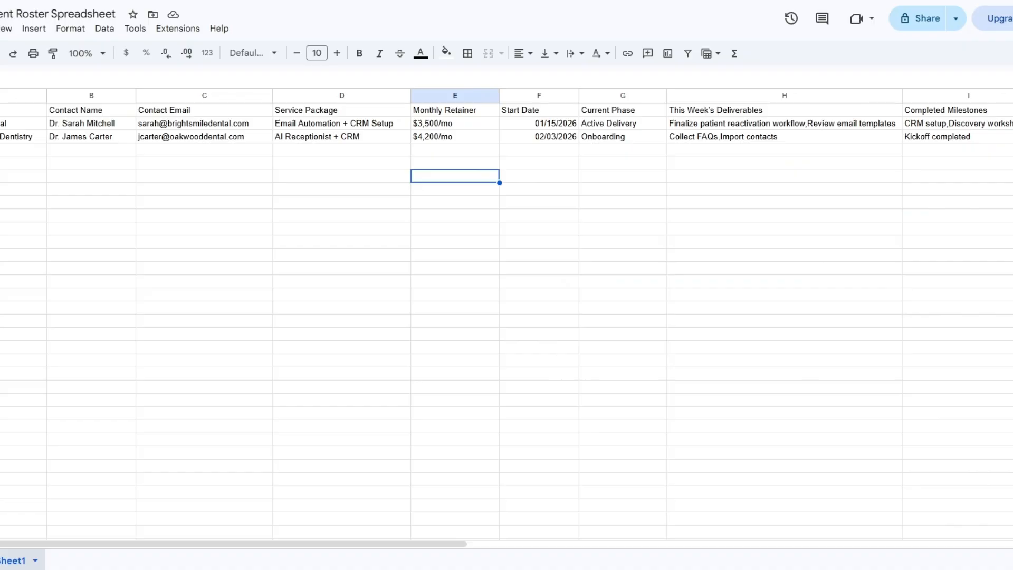
{"action": "left_click", "coordinate": [227, 178]}
{"action": "left_click", "coordinate": [455, 178]}
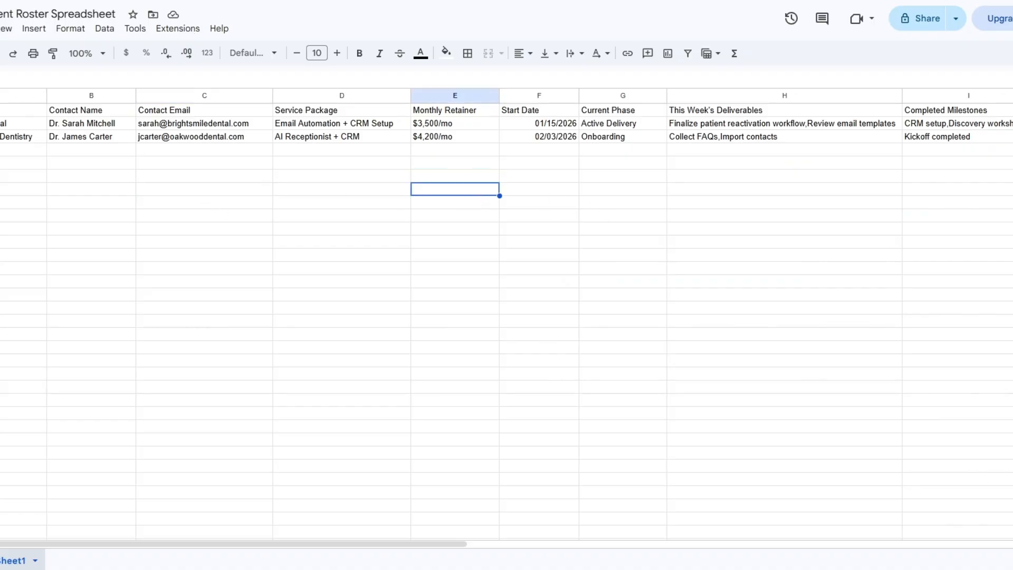
Return to the Claude chat, find the opening prompt that builds the agency client system, and copy it
{"action": "left_click", "coordinate": [85, 179]}
{"action": "left_click", "coordinate": [376, 199]}
{"action": "left_click", "coordinate": [66, 1]}
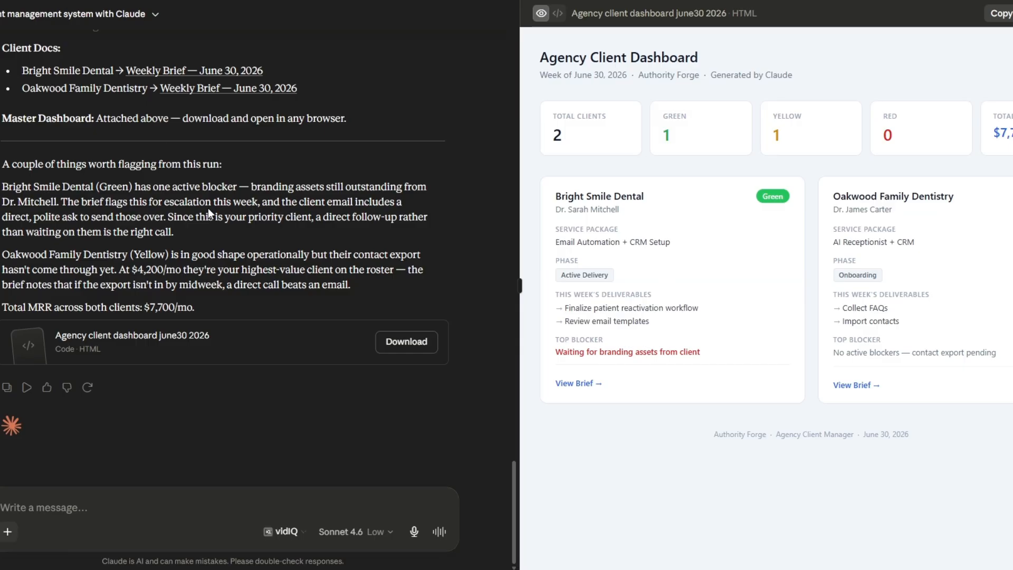
{"action": "scroll", "coordinate": [208, 211], "scroll_direction": "up", "scroll_amount": 5}
{"action": "scroll", "coordinate": [211, 211], "scroll_direction": "up", "scroll_amount": 20}
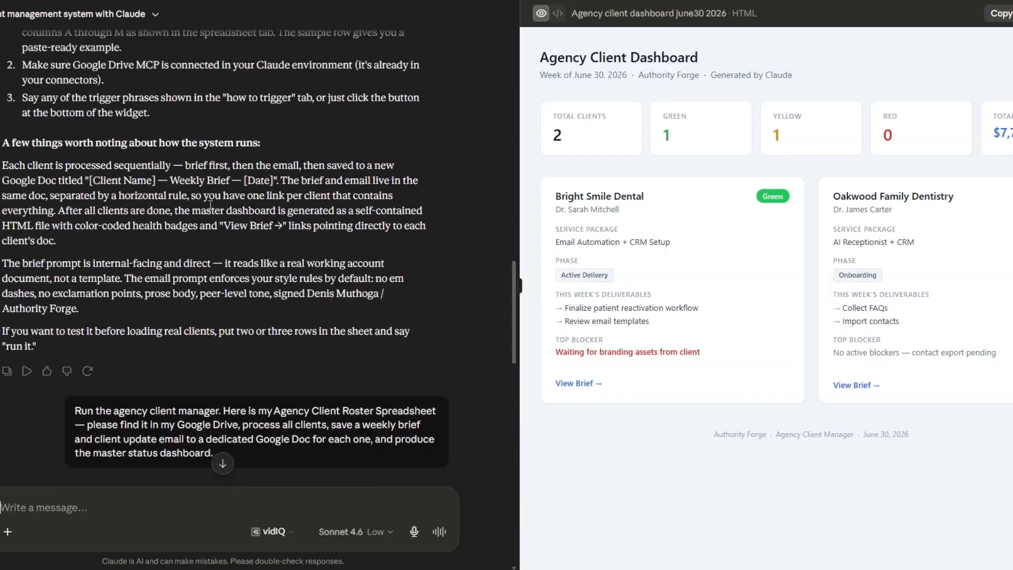
{"action": "scroll", "coordinate": [210, 201], "scroll_direction": "up", "scroll_amount": 3}
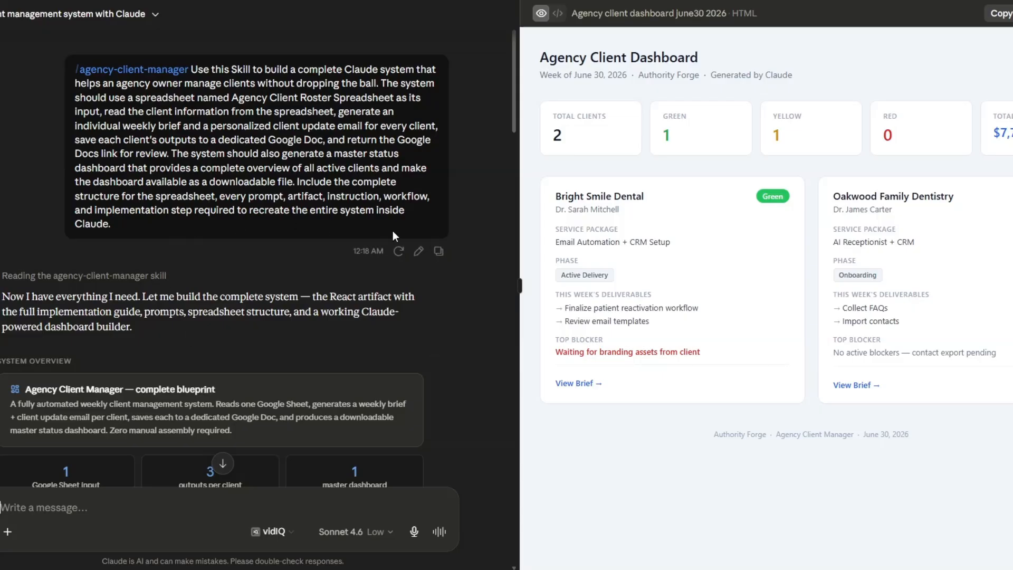
{"action": "left_click", "coordinate": [438, 251]}
{"action": "left_click", "coordinate": [225, 466]}
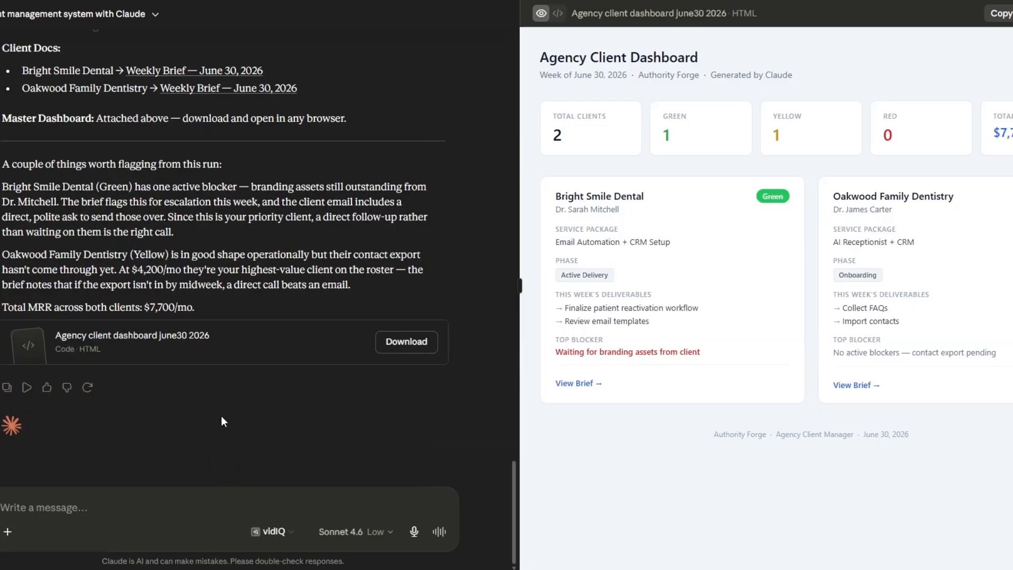
Paste the copied prompt into the chat's message box and link its /agency-client-manager reference to the skill
{"action": "right_click", "coordinate": [201, 501]}
{"action": "left_click", "coordinate": [244, 314]}
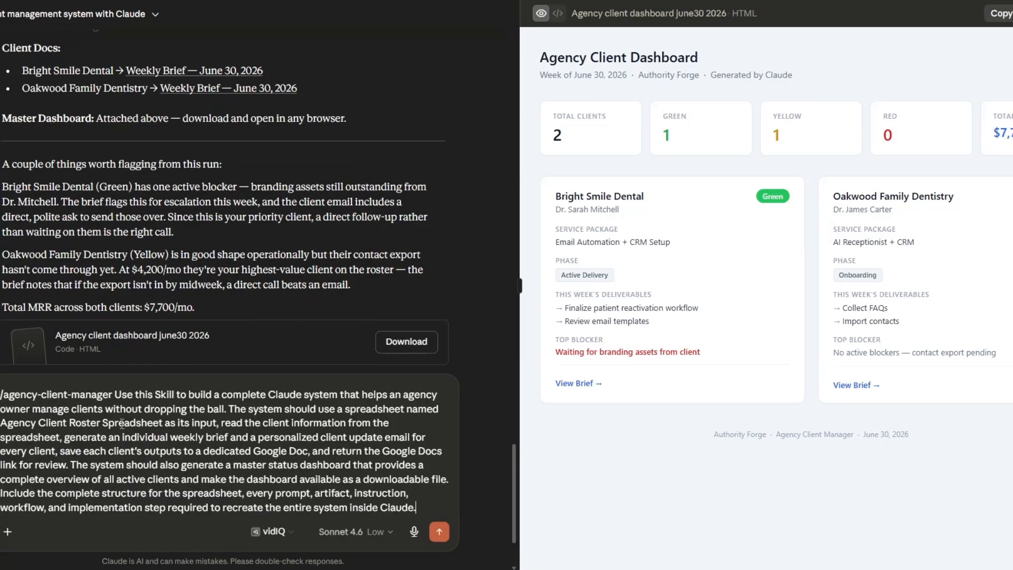
{"action": "left_click", "coordinate": [85, 367]}
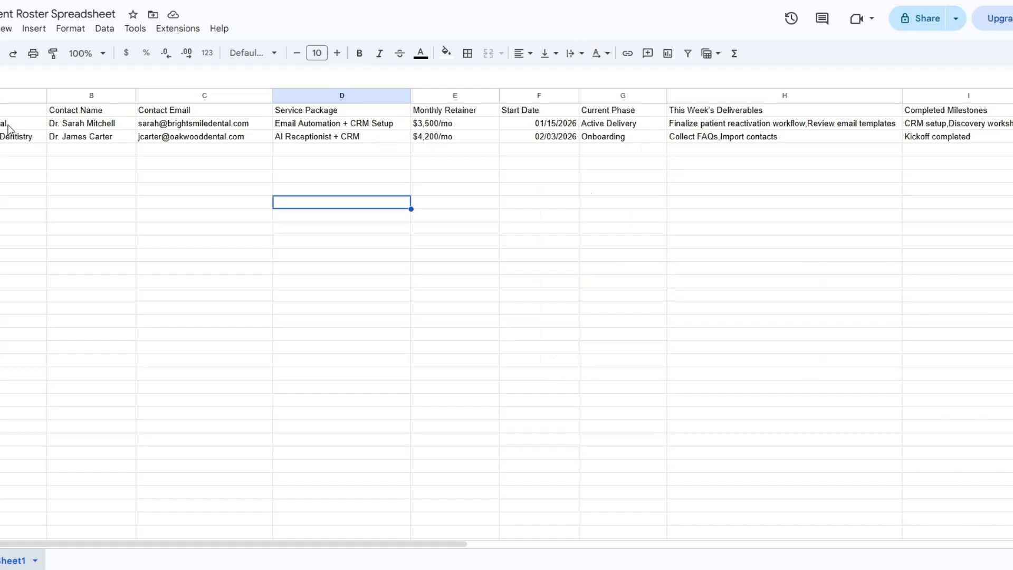
Replace the client rows in the roster spreadsheet with Riverside Dental Care, Evergreen Dental Clinic and Premier Dental Studio
{"action": "left_click_drag", "start_coordinate": [7, 128], "coordinate": [90, 198]}
{"action": "right_click", "coordinate": [57, 166]}
{"action": "left_click", "coordinate": [109, 302]}
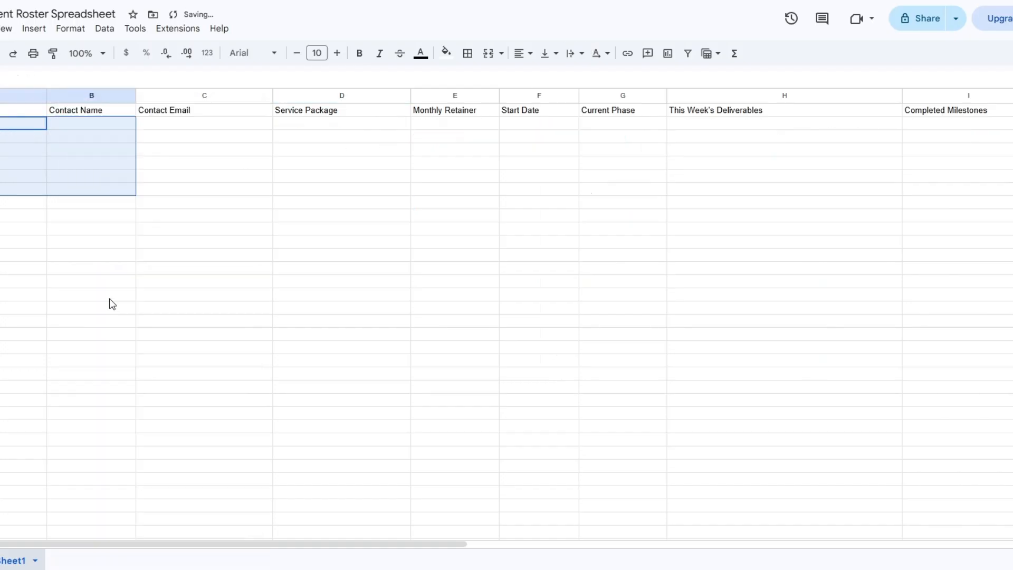
{"action": "left_click", "coordinate": [152, 168]}
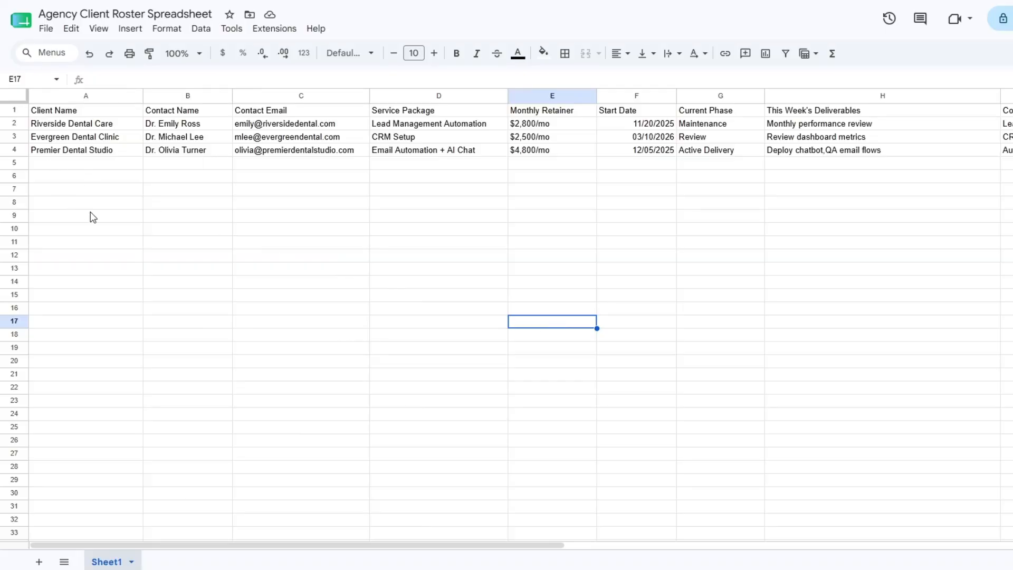
Go through the new clients' roster entries column by column, from Client Name to This Week's Deliverables
{"action": "left_click", "coordinate": [113, 166]}
{"action": "left_click", "coordinate": [227, 179]}
{"action": "left_click", "coordinate": [359, 191]}
{"action": "left_click", "coordinate": [110, 167]}
{"action": "left_click", "coordinate": [228, 191]}
{"action": "left_click", "coordinate": [285, 191]}
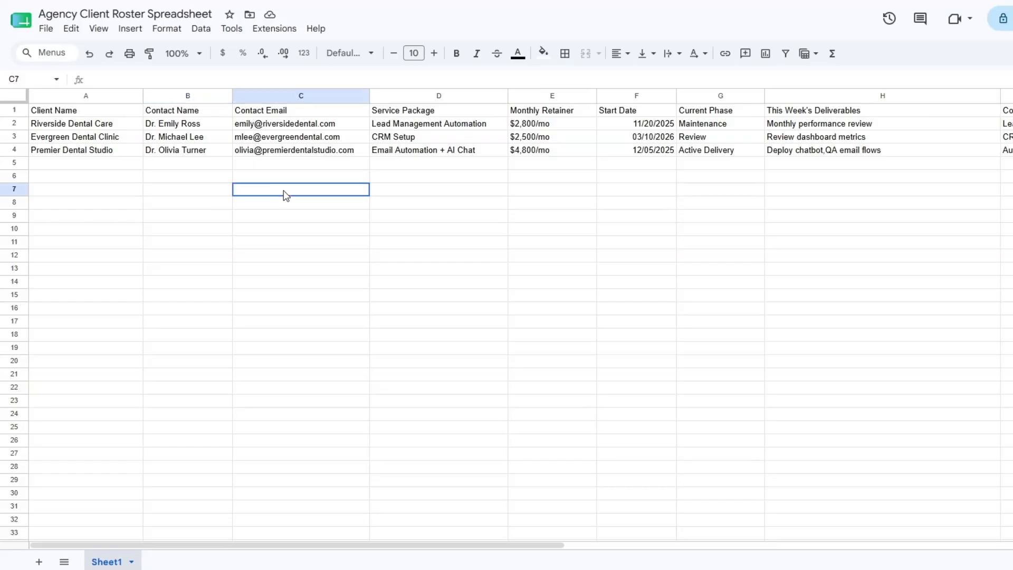
{"action": "left_click", "coordinate": [430, 191]}
{"action": "left_click", "coordinate": [590, 192]}
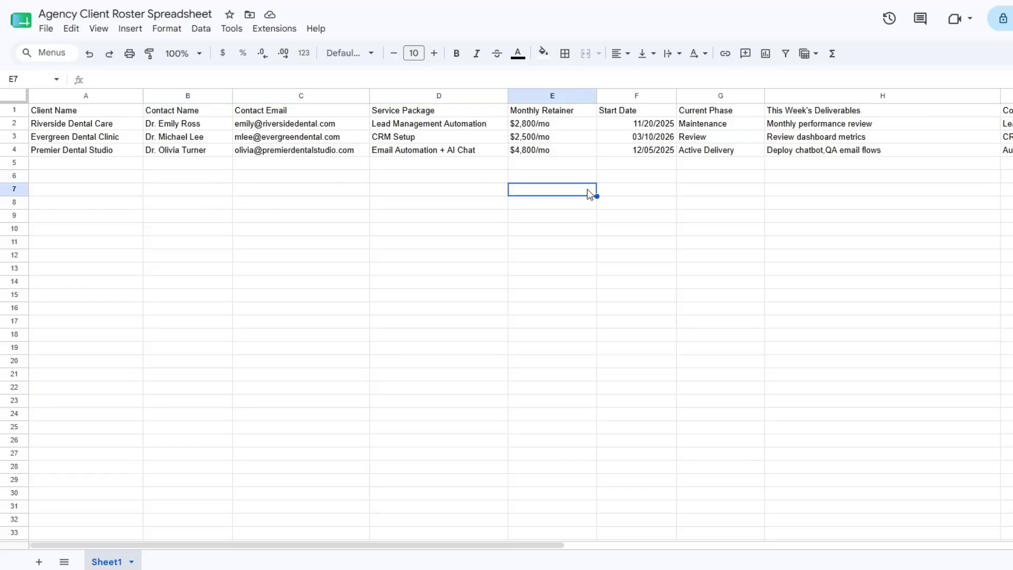
{"action": "left_click", "coordinate": [650, 191]}
{"action": "left_click", "coordinate": [741, 191]}
{"action": "left_click", "coordinate": [798, 192]}
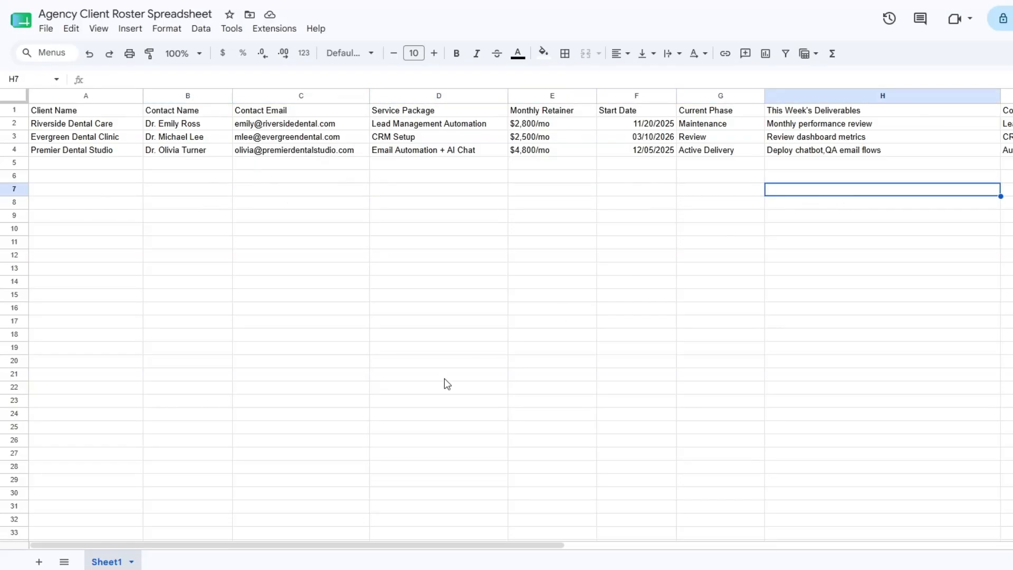
Check the new clients' Completed Milestones, Blockers / Issues, Next Steps, Health Status and notes, then return to the first columns
{"action": "left_click_drag", "start_coordinate": [290, 545], "coordinate": [510, 546]}
{"action": "left_click", "coordinate": [590, 191]}
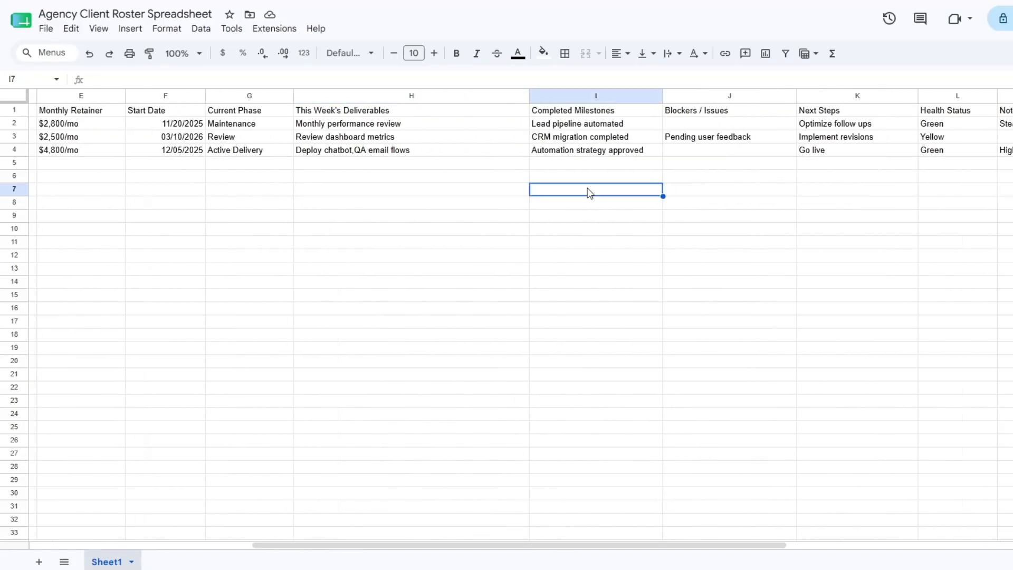
{"action": "left_click", "coordinate": [697, 178]}
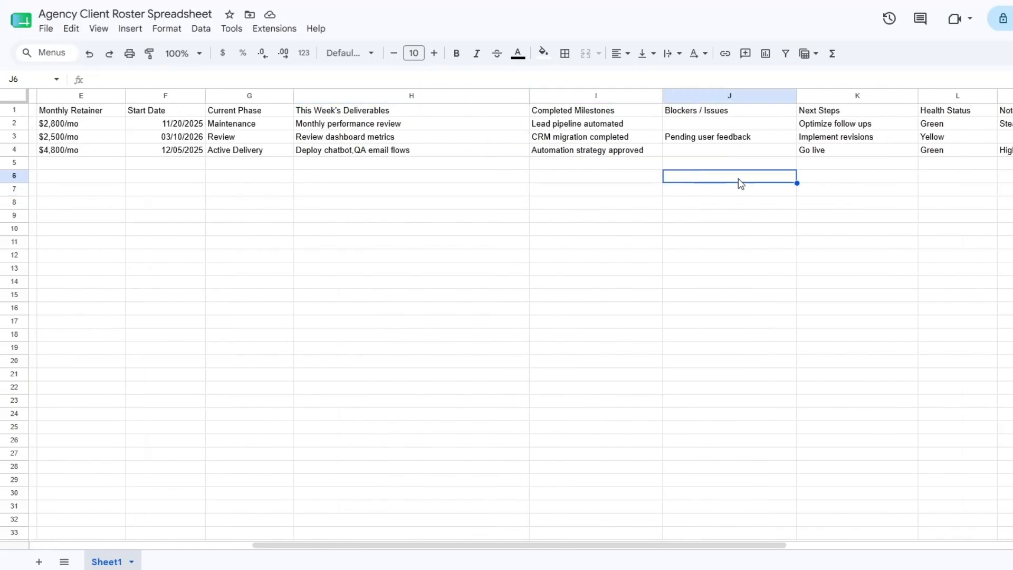
{"action": "left_click", "coordinate": [847, 191]}
{"action": "left_click", "coordinate": [963, 188]}
{"action": "left_click", "coordinate": [1004, 189]}
{"action": "left_click_drag", "start_coordinate": [625, 545], "coordinate": [370, 549]}
{"action": "left_click", "coordinate": [138, 189]}
{"action": "left_click", "coordinate": [381, 191]}
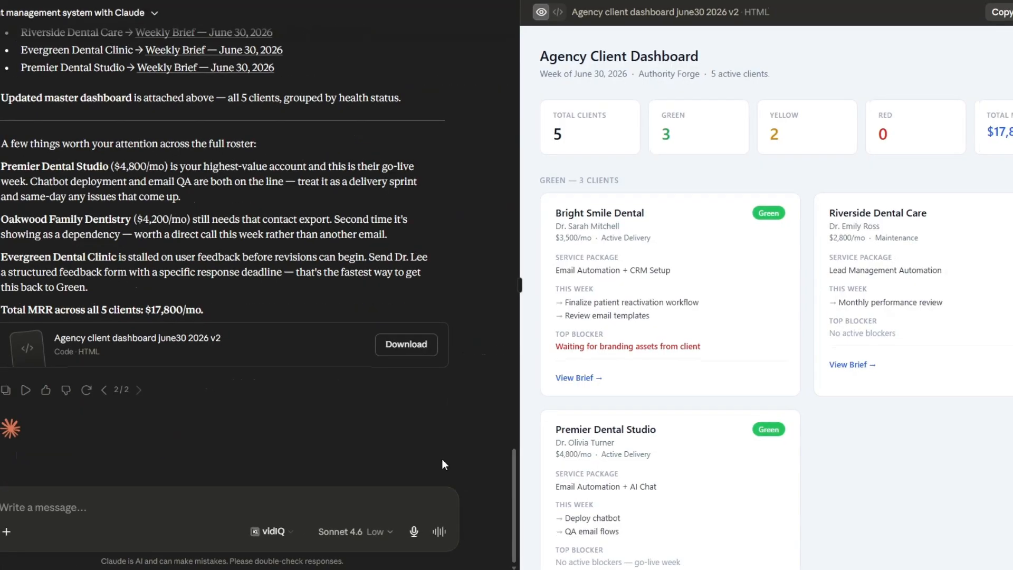
Look back in the Claude chat at the message about the three new clients, then recheck their rows in the roster spreadsheet
{"action": "scroll", "coordinate": [442, 459], "scroll_direction": "up", "scroll_amount": 5}
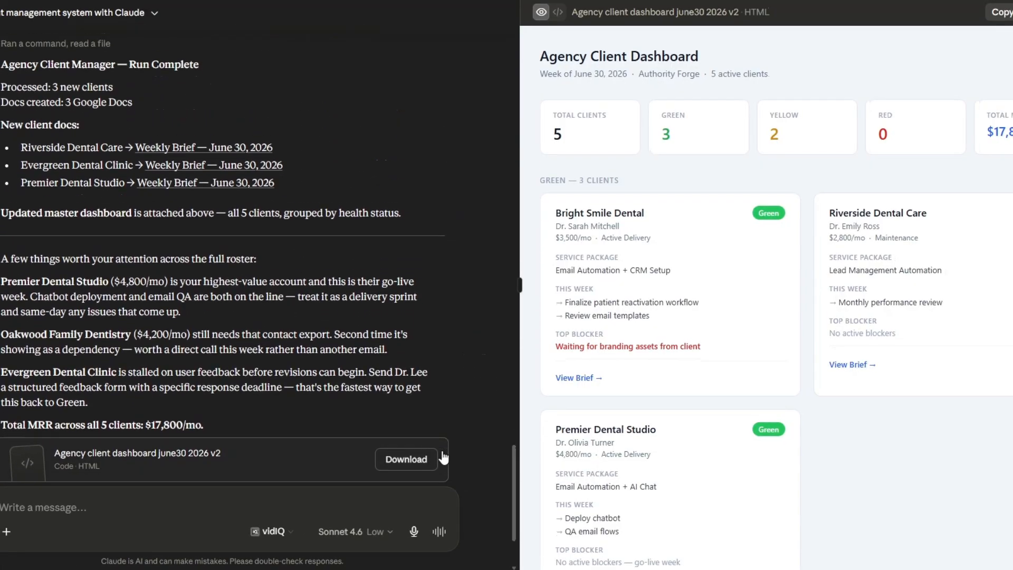
{"action": "scroll", "coordinate": [312, 335], "scroll_direction": "up", "scroll_amount": 6}
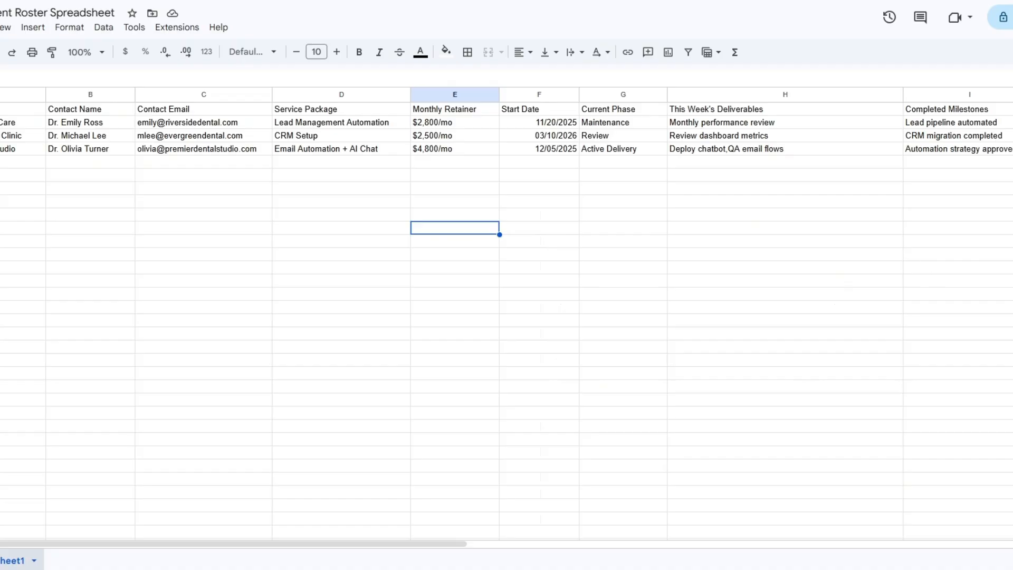
{"action": "left_click", "coordinate": [204, 219]}
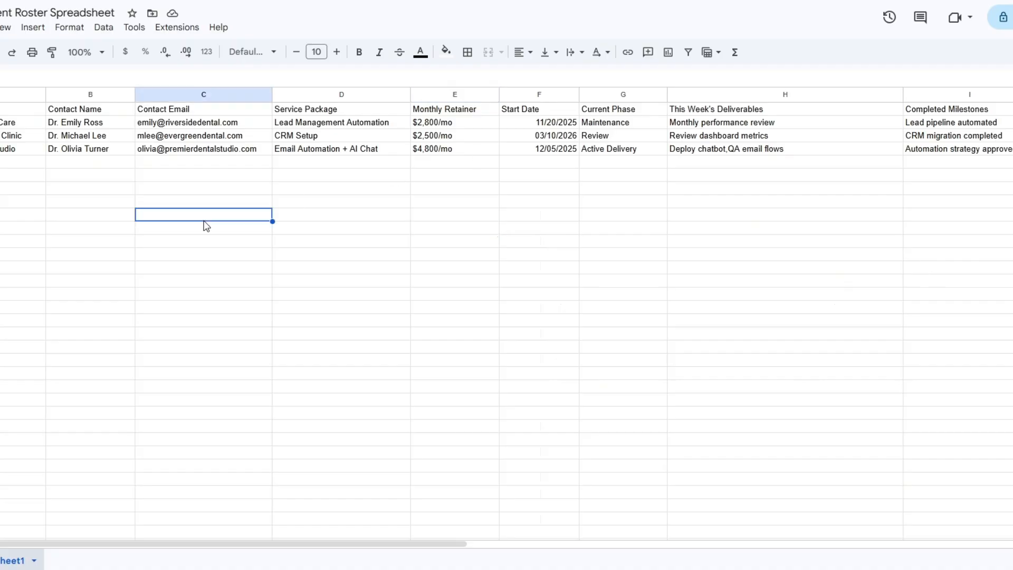
{"action": "left_click", "coordinate": [518, 242]}
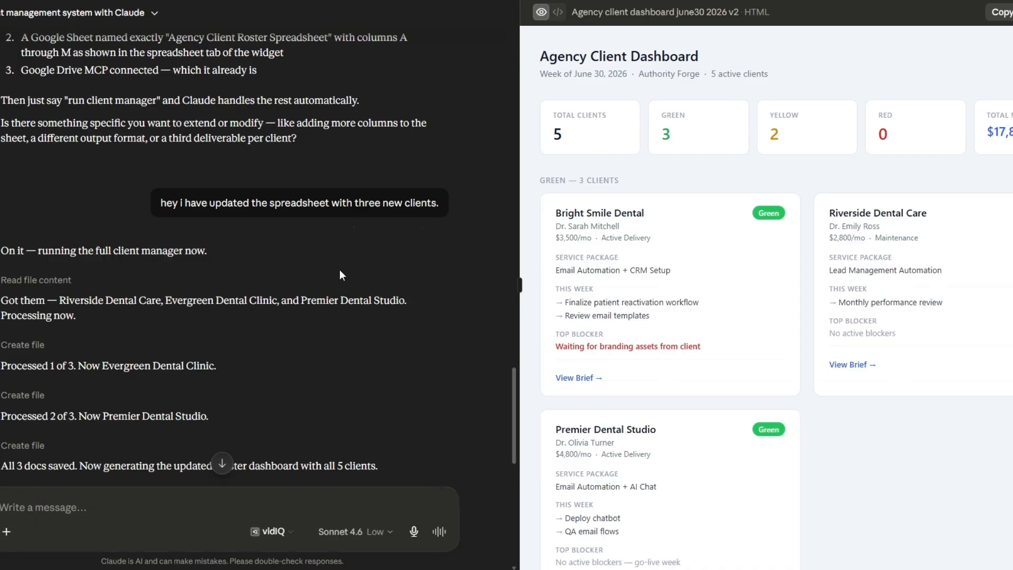
Read the chat's run log and summary for the three new clients, then look over the updated dashboard's client cards
{"action": "scroll", "coordinate": [335, 212], "scroll_direction": "down", "scroll_amount": 6}
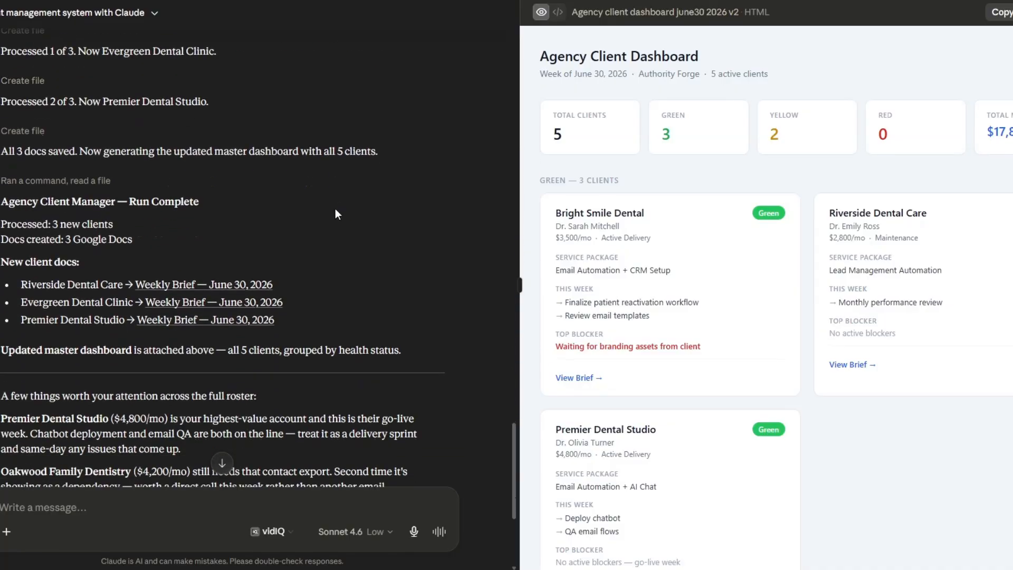
{"action": "scroll", "coordinate": [335, 207], "scroll_direction": "down", "scroll_amount": 1}
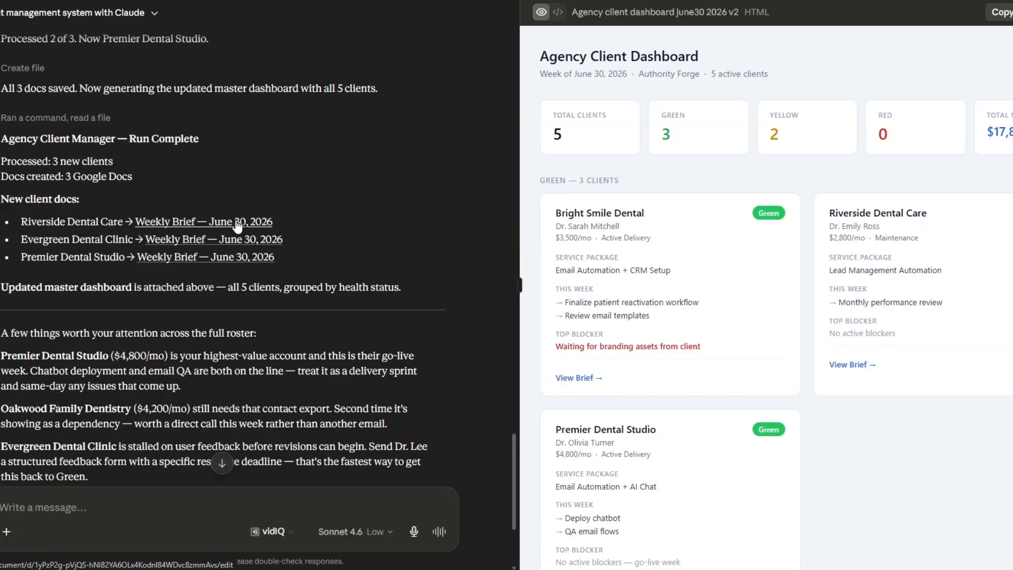
{"action": "scroll", "coordinate": [237, 226], "scroll_direction": "down", "scroll_amount": 1}
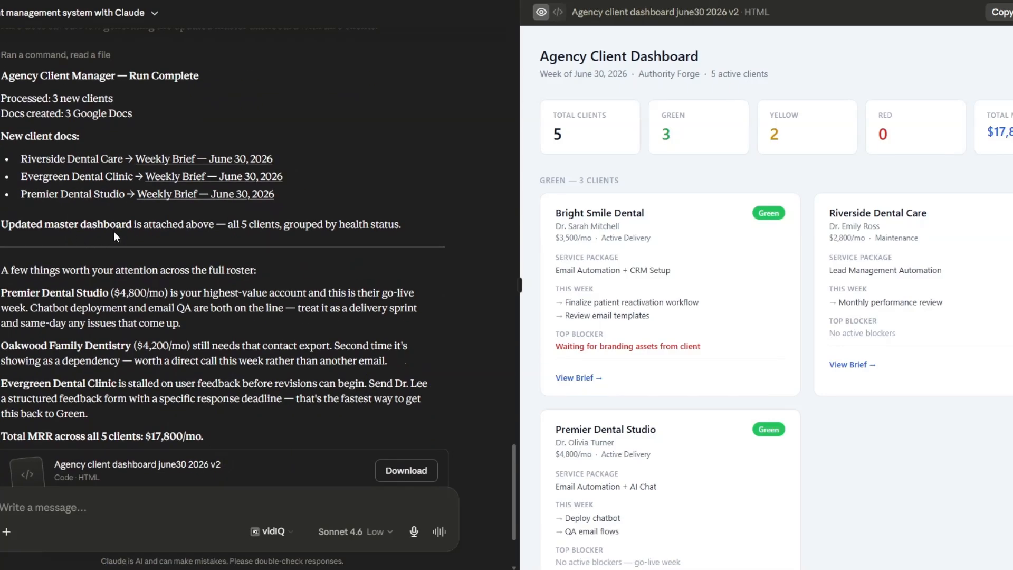
{"action": "scroll", "coordinate": [359, 275], "scroll_direction": "down", "scroll_amount": 1}
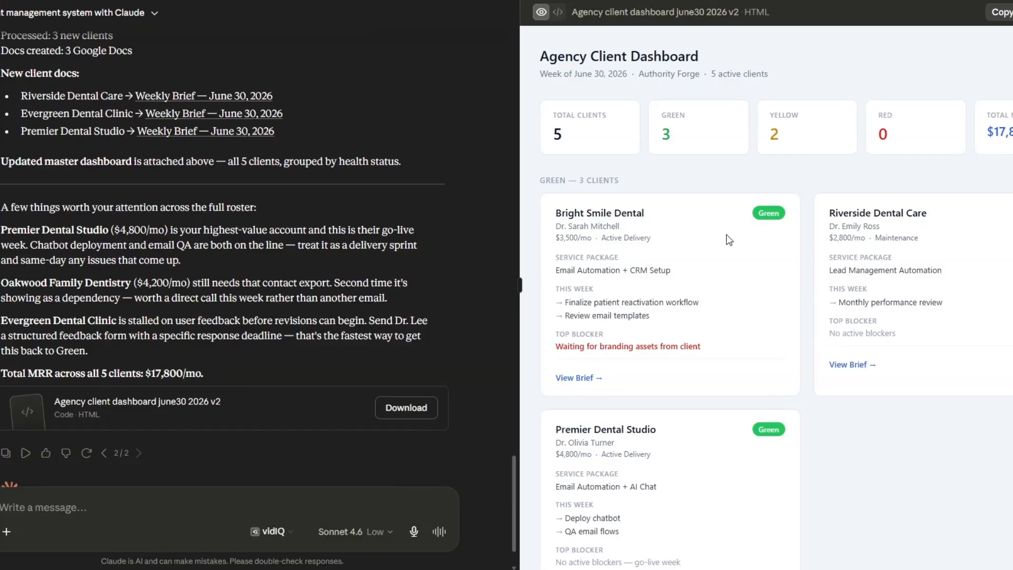
{"action": "scroll", "coordinate": [729, 240], "scroll_direction": "down", "scroll_amount": 6}
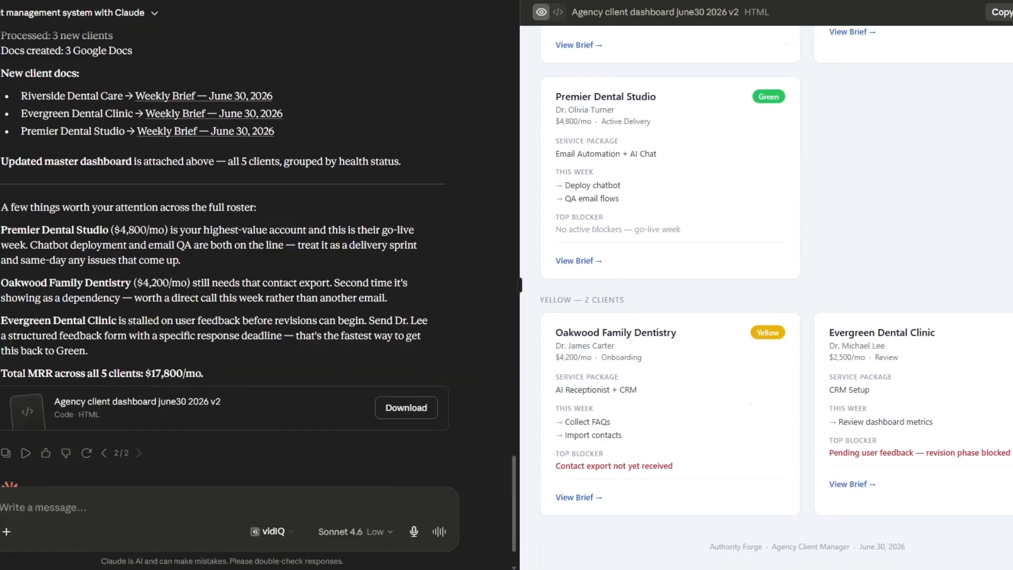
{"action": "scroll", "coordinate": [766, 295], "scroll_direction": "up", "scroll_amount": 6}
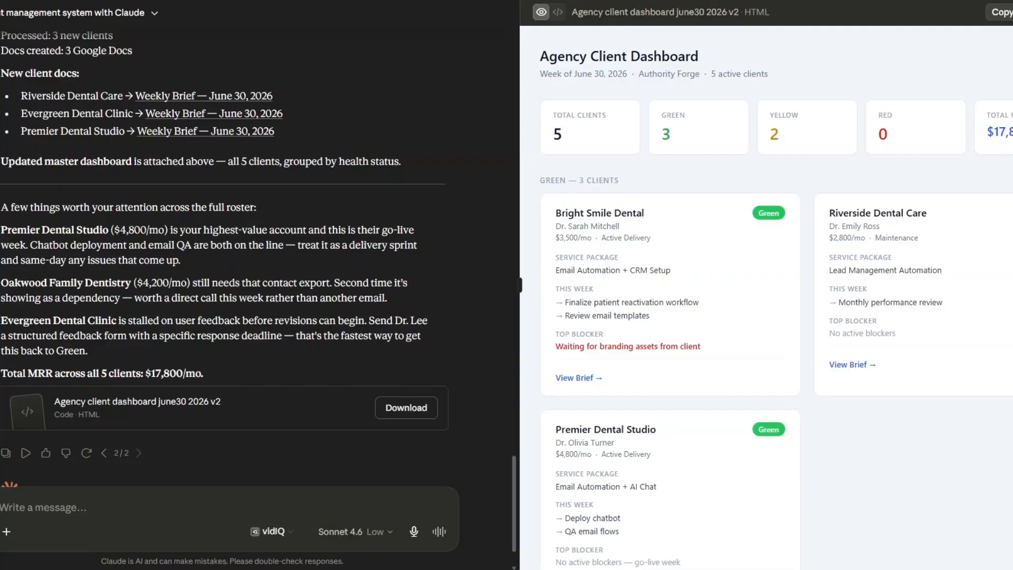
Open the linked weekly briefs for Riverside Dental Care, Evergreen Dental Clinic and Premier Dental Studio from the chat
{"action": "scroll", "coordinate": [447, 322], "scroll_direction": "up", "scroll_amount": 2}
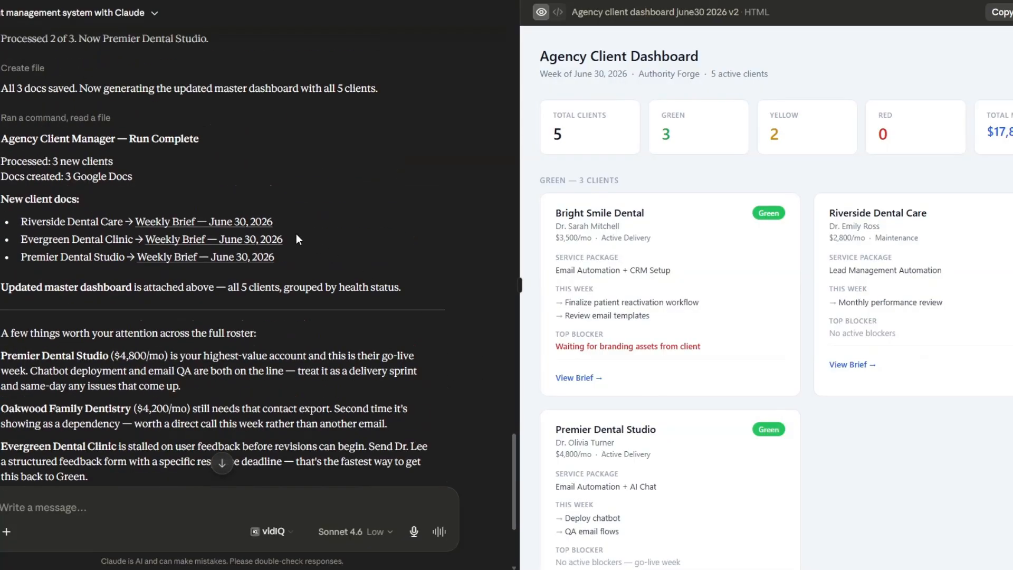
{"action": "left_click", "coordinate": [203, 221]}
{"action": "left_click", "coordinate": [600, 343]}
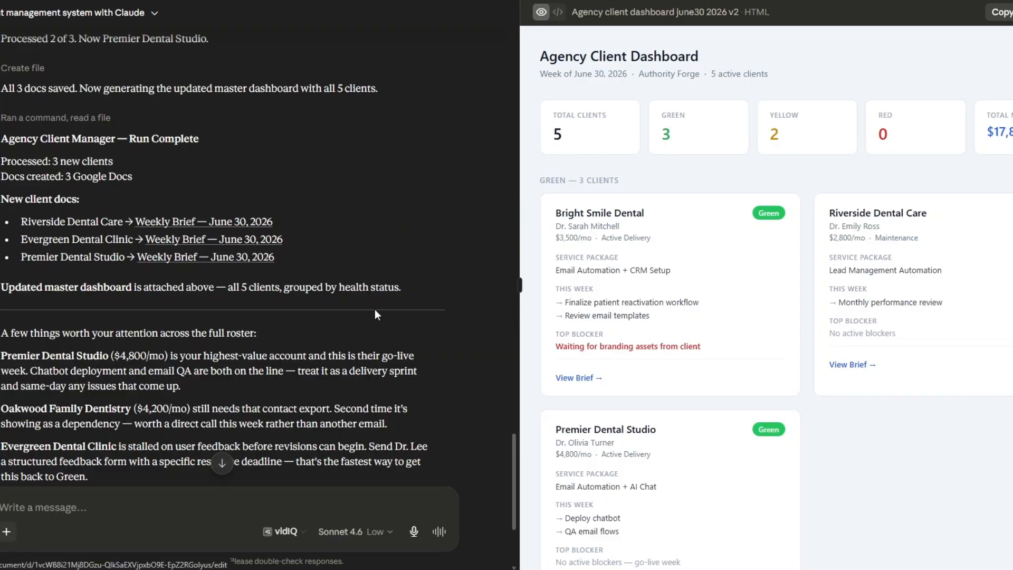
{"action": "left_click", "coordinate": [253, 239]}
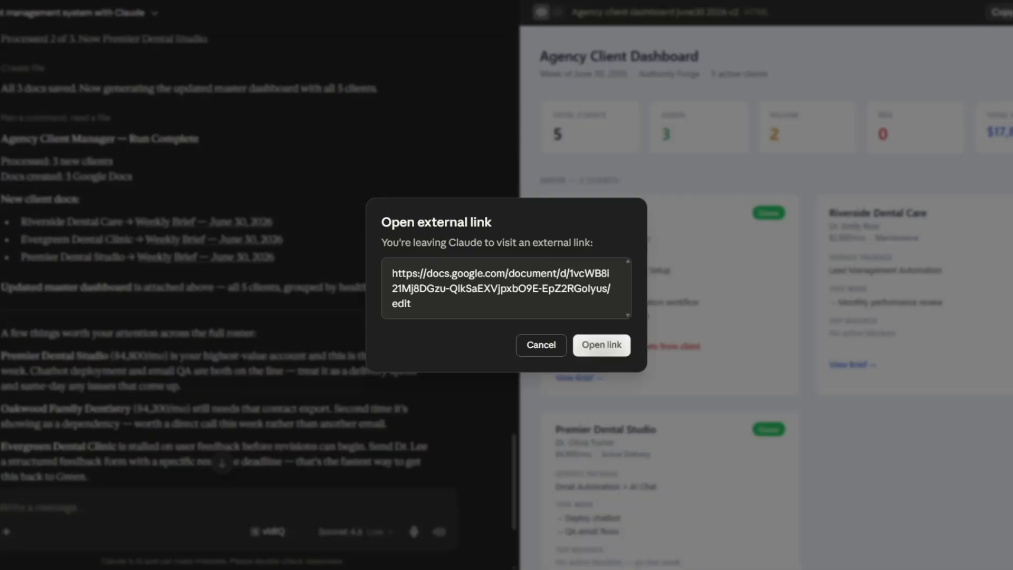
{"action": "left_click", "coordinate": [596, 346]}
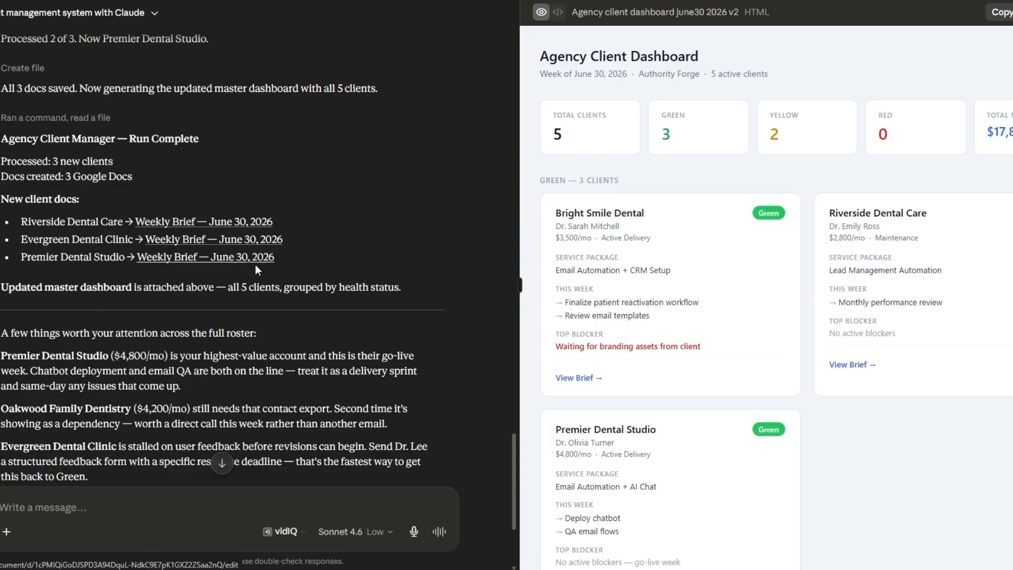
{"action": "left_click", "coordinate": [248, 263]}
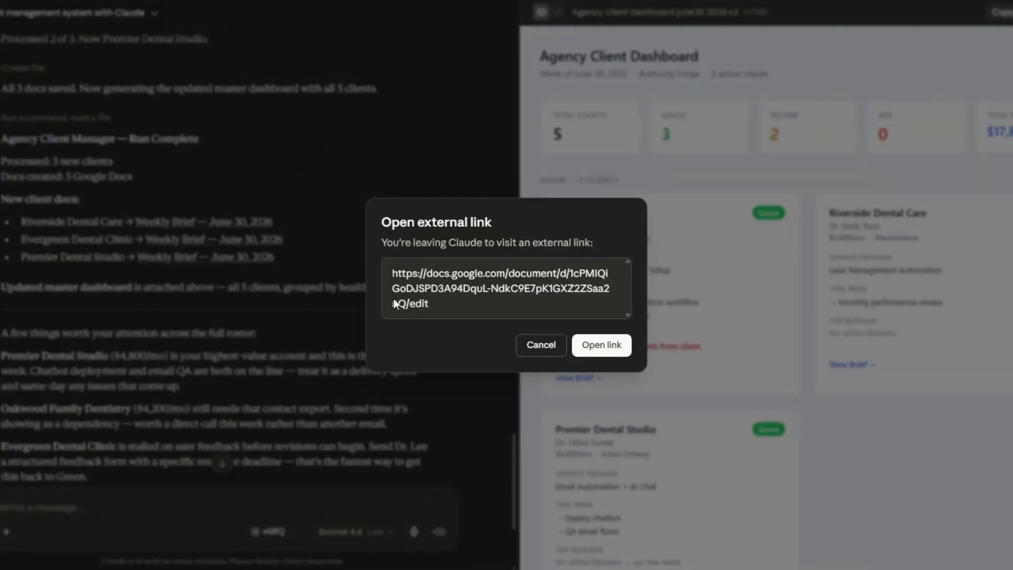
{"action": "left_click", "coordinate": [601, 346]}
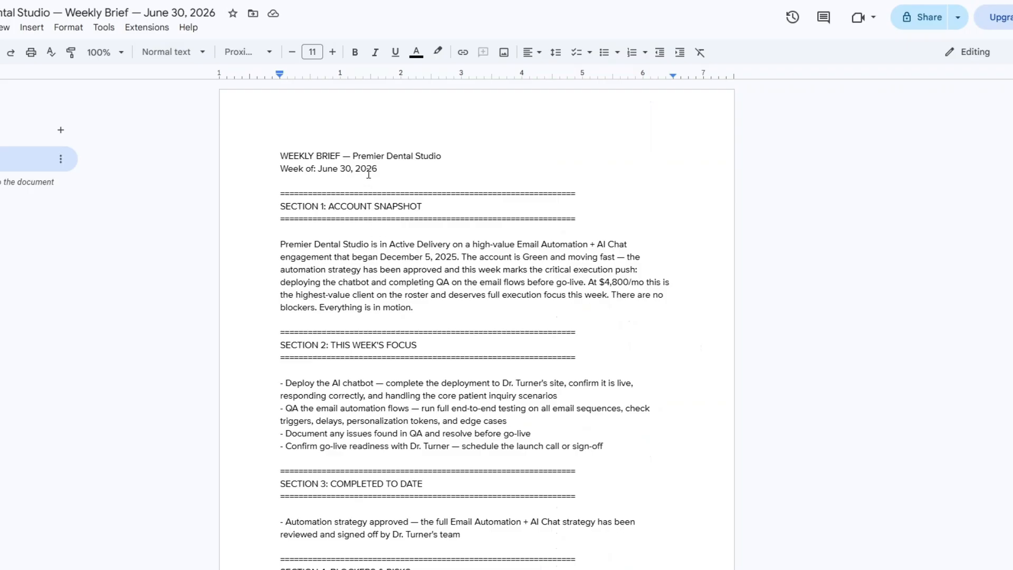
Review the Account Snapshot and This Week's Focus sections of the Premier Dental Studio weekly brief
{"action": "scroll", "coordinate": [477, 290], "scroll_direction": "down", "scroll_amount": 3}
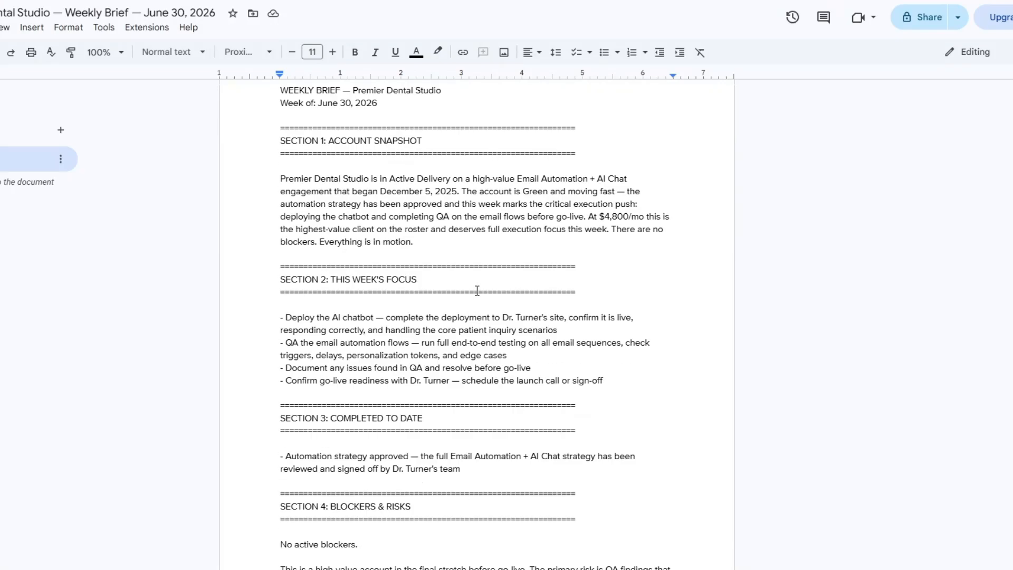
{"action": "scroll", "coordinate": [477, 290], "scroll_direction": "up", "scroll_amount": 3}
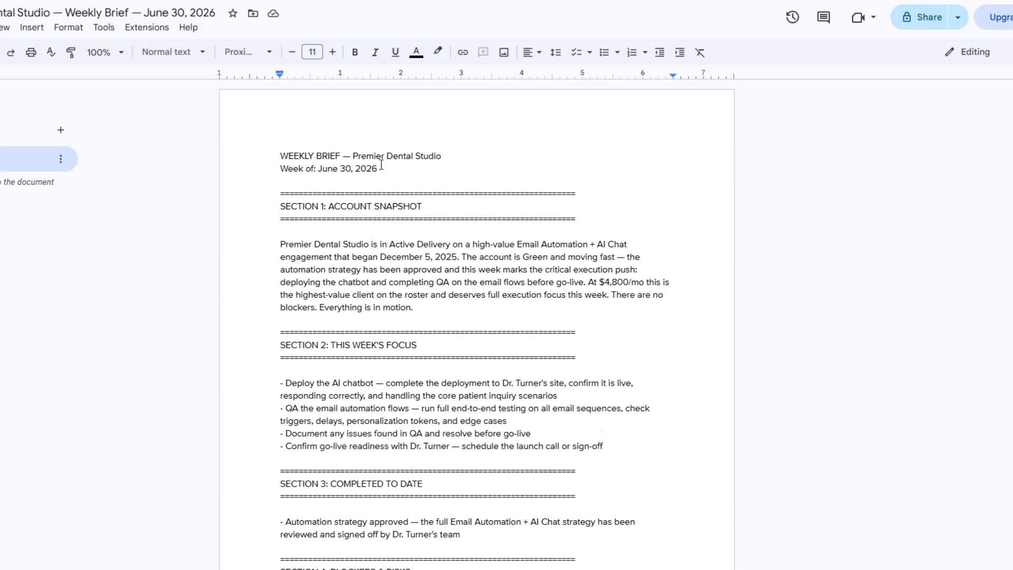
{"action": "scroll", "coordinate": [502, 328], "scroll_direction": "down", "scroll_amount": 1}
{"action": "scroll", "coordinate": [506, 339], "scroll_direction": "up", "scroll_amount": 1}
{"action": "left_click", "coordinate": [461, 219]}
{"action": "left_click", "coordinate": [463, 202]}
{"action": "left_click", "coordinate": [475, 348]}
Read on in the Premier Dental Studio brief from Completed to Date through Internal Notes
{"action": "scroll", "coordinate": [482, 317], "scroll_direction": "down", "scroll_amount": 1}
{"action": "scroll", "coordinate": [483, 317], "scroll_direction": "down", "scroll_amount": 5}
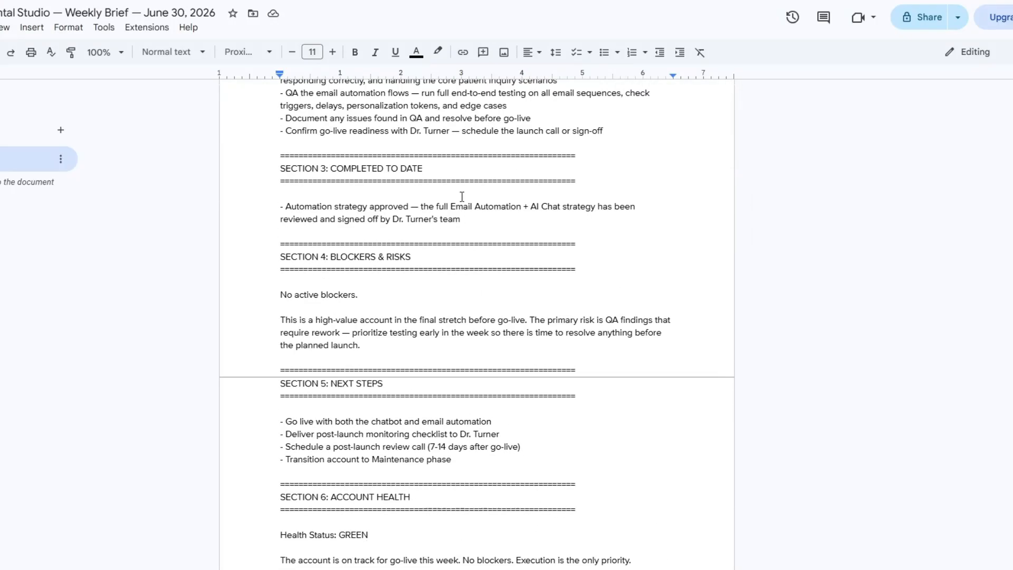
{"action": "left_click", "coordinate": [465, 169]}
{"action": "scroll", "coordinate": [513, 284], "scroll_direction": "down", "scroll_amount": 1}
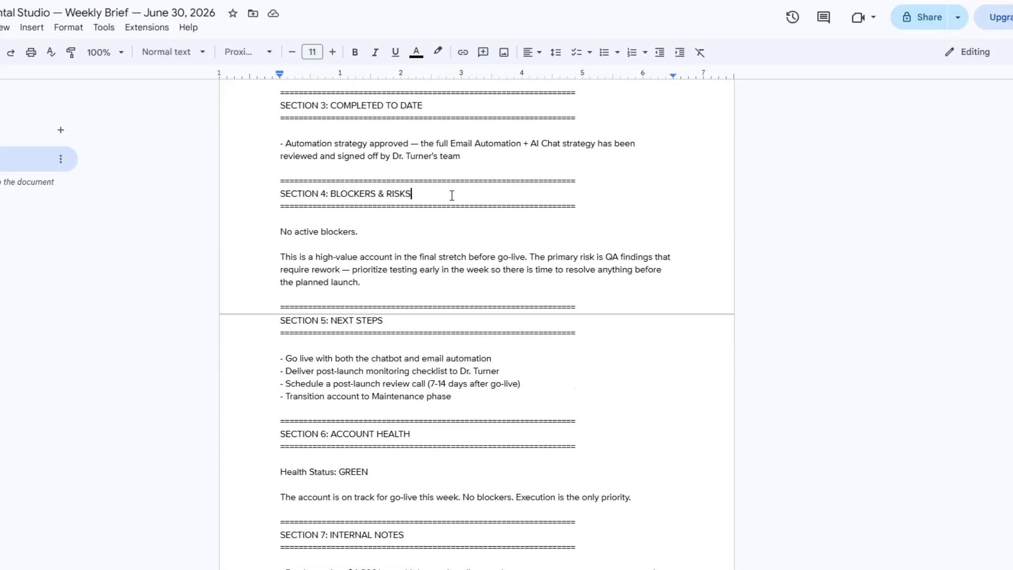
{"action": "scroll", "coordinate": [451, 199], "scroll_direction": "down", "scroll_amount": 2}
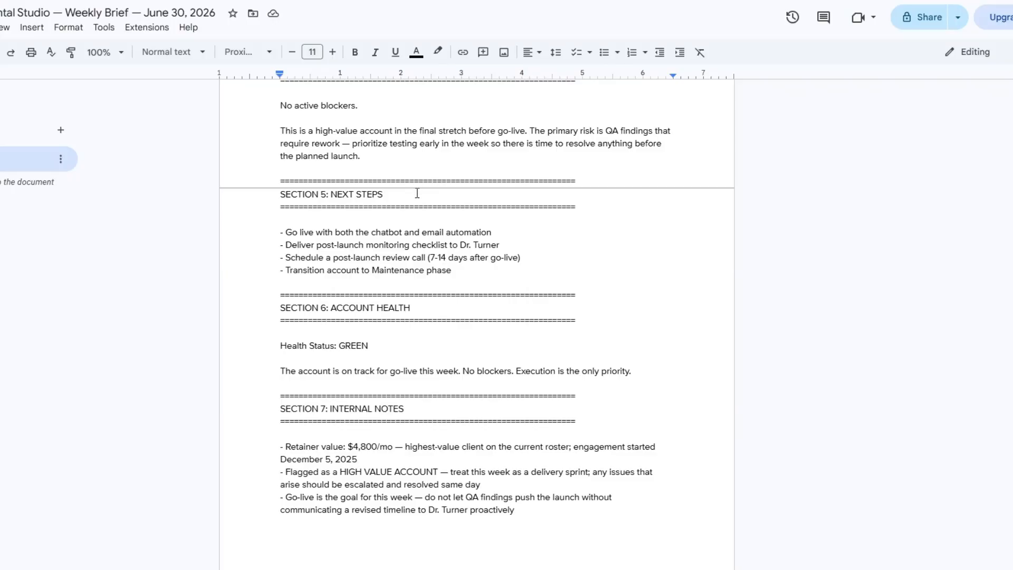
Finish reading the Premier Dental Studio brief's Next Steps, Account Health and Internal Notes sections, then read its client update email
{"action": "scroll", "coordinate": [416, 189], "scroll_direction": "down", "scroll_amount": 2}
{"action": "left_click", "coordinate": [430, 179]}
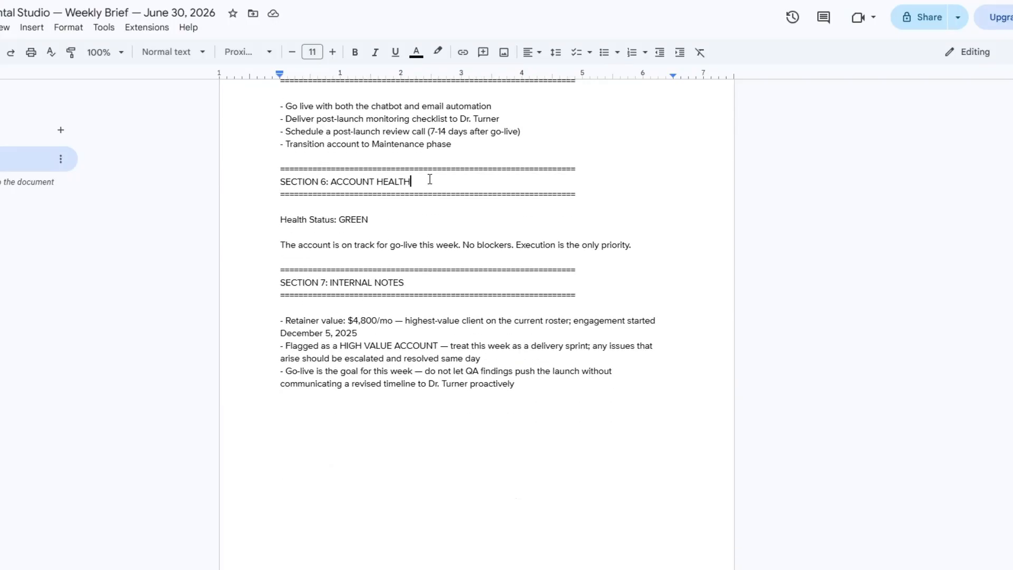
{"action": "left_click", "coordinate": [436, 294]}
{"action": "scroll", "coordinate": [447, 300], "scroll_direction": "down", "scroll_amount": 8}
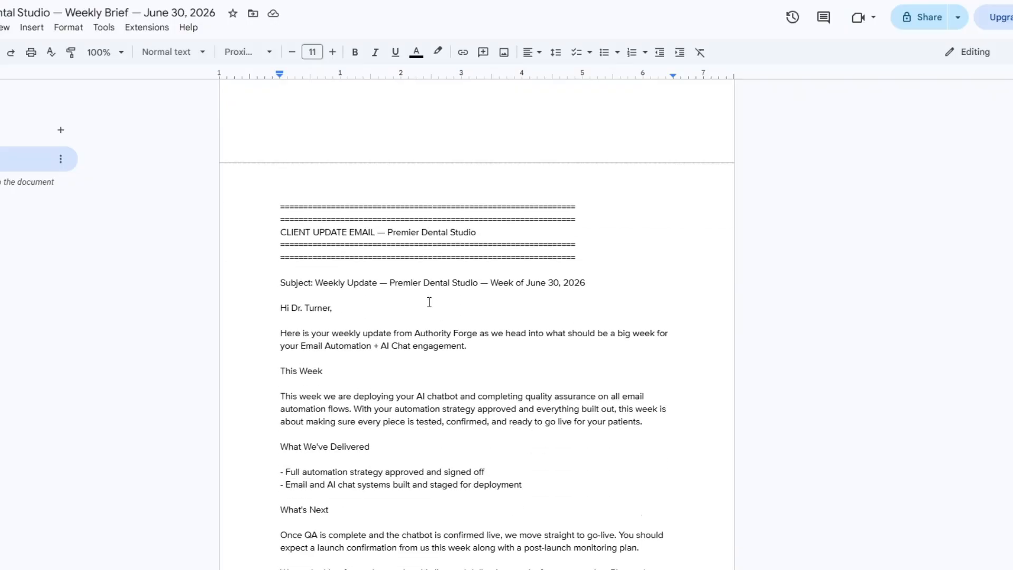
{"action": "left_click_drag", "start_coordinate": [393, 232], "coordinate": [491, 238]}
{"action": "left_click_drag", "start_coordinate": [253, 279], "coordinate": [611, 292]}
{"action": "scroll", "coordinate": [445, 307], "scroll_direction": "down", "scroll_amount": 4}
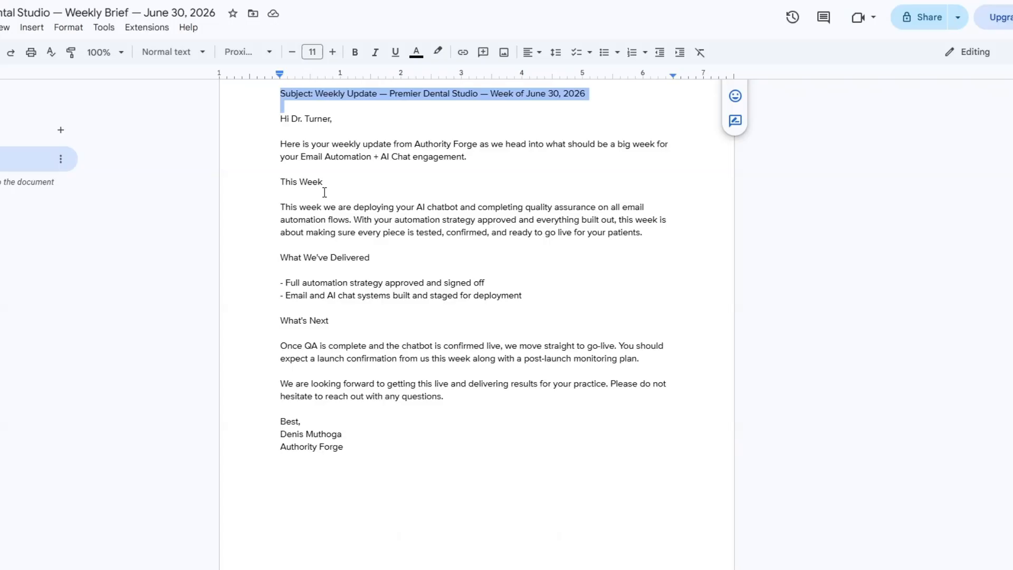
{"action": "scroll", "coordinate": [405, 428], "scroll_direction": "up", "scroll_amount": 20}
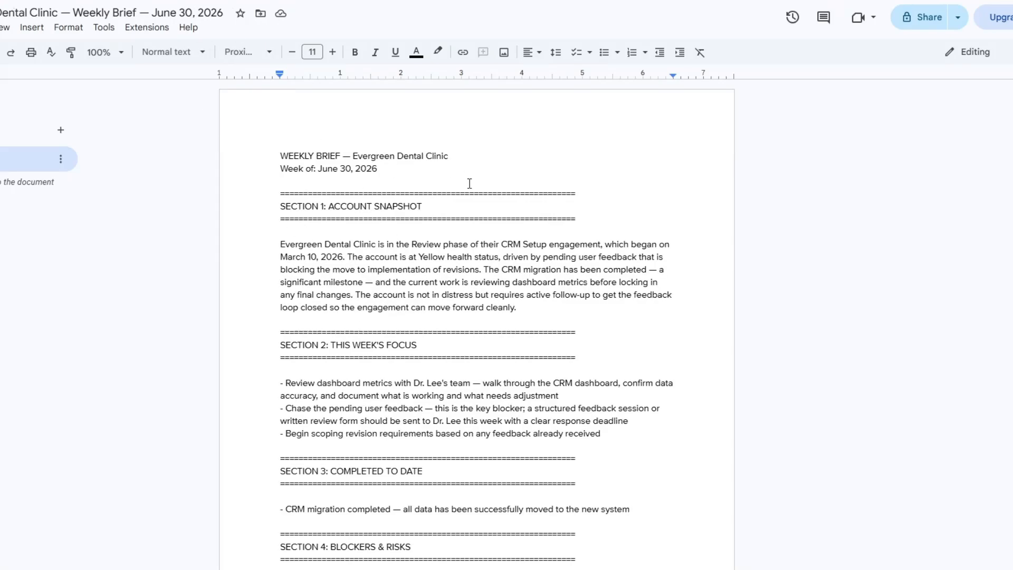
Skim the Evergreen Dental Clinic brief with its client update email, then the Riverside Dental Care brief
{"action": "scroll", "coordinate": [423, 225], "scroll_direction": "down", "scroll_amount": 12}
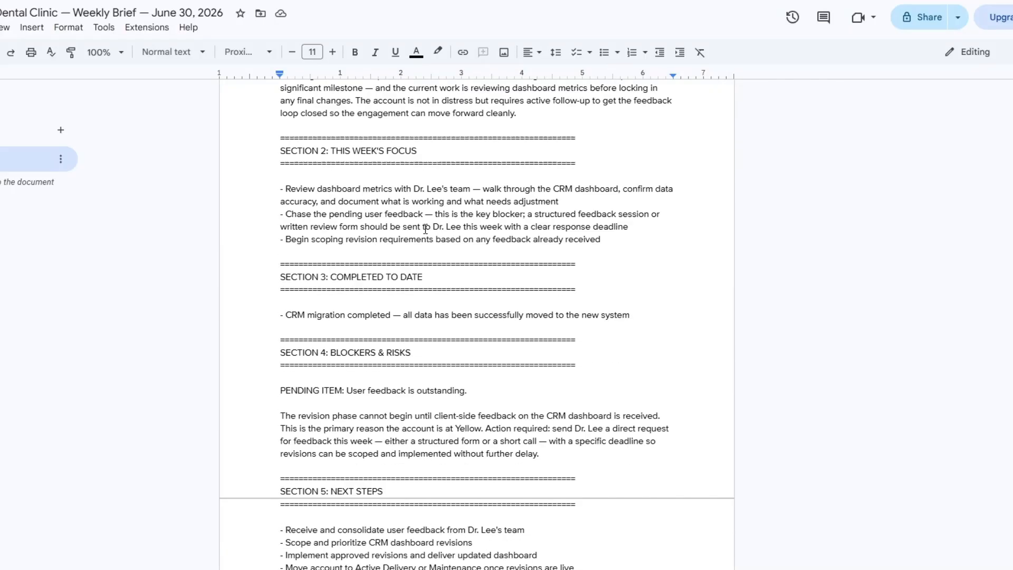
{"action": "scroll", "coordinate": [425, 231], "scroll_direction": "down", "scroll_amount": 9}
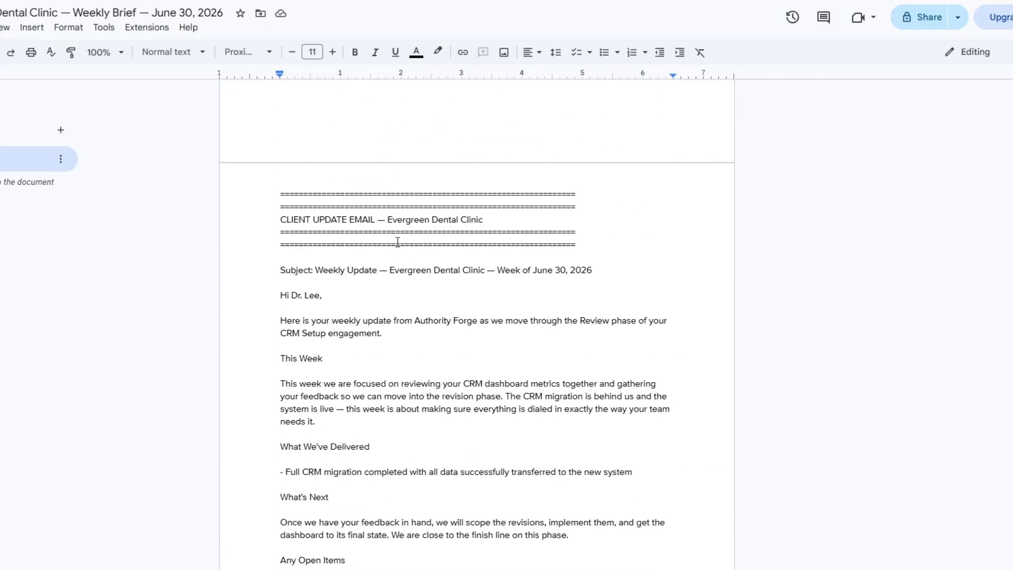
{"action": "scroll", "coordinate": [398, 242], "scroll_direction": "down", "scroll_amount": 4}
{"action": "scroll", "coordinate": [399, 242], "scroll_direction": "up", "scroll_amount": 20}
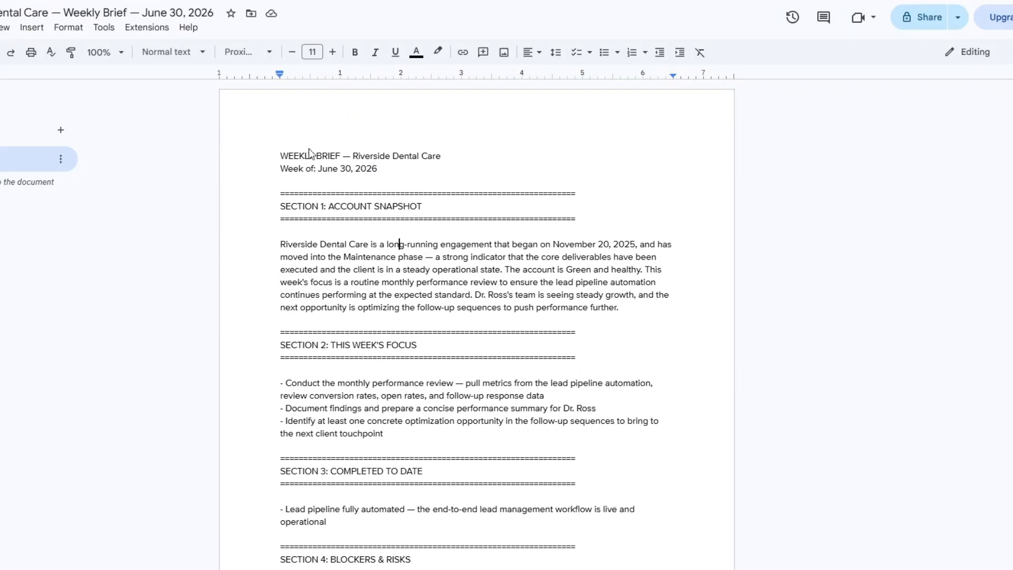
{"action": "scroll", "coordinate": [494, 227], "scroll_direction": "down", "scroll_amount": 10}
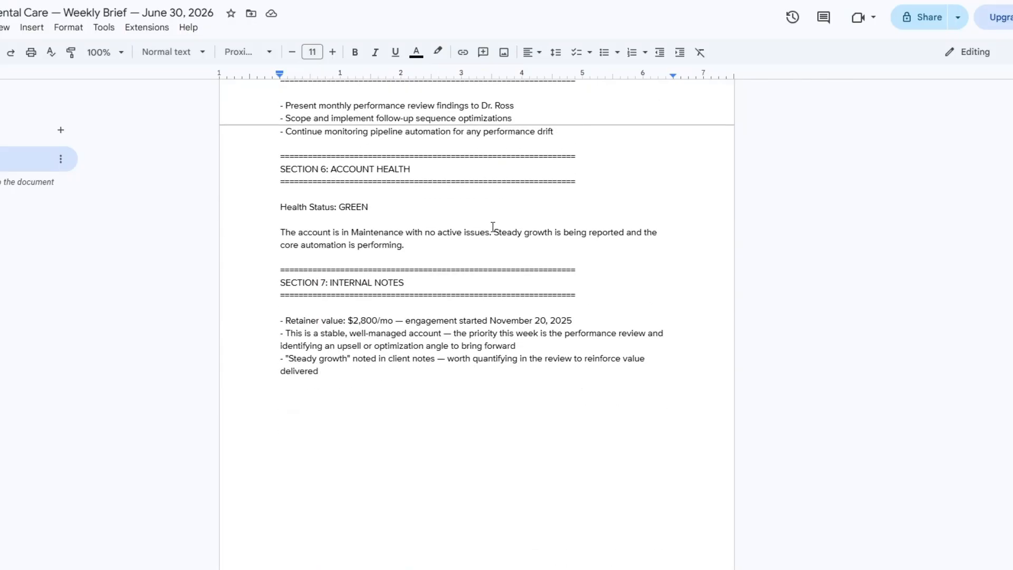
{"action": "scroll", "coordinate": [494, 226], "scroll_direction": "up", "scroll_amount": 10}
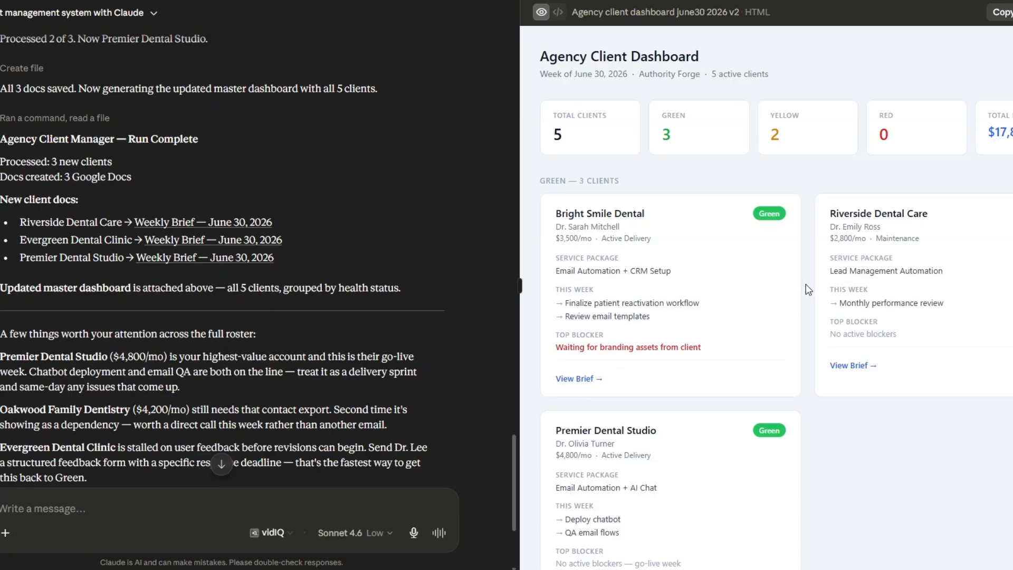
Review the updated dashboard's health counts, total MRR and the Green and Yellow client cards
{"action": "scroll", "coordinate": [805, 284], "scroll_direction": "down", "scroll_amount": 5}
{"action": "scroll", "coordinate": [739, 287], "scroll_direction": "up", "scroll_amount": 5}
{"action": "scroll", "coordinate": [961, 273], "scroll_direction": "down", "scroll_amount": 5}
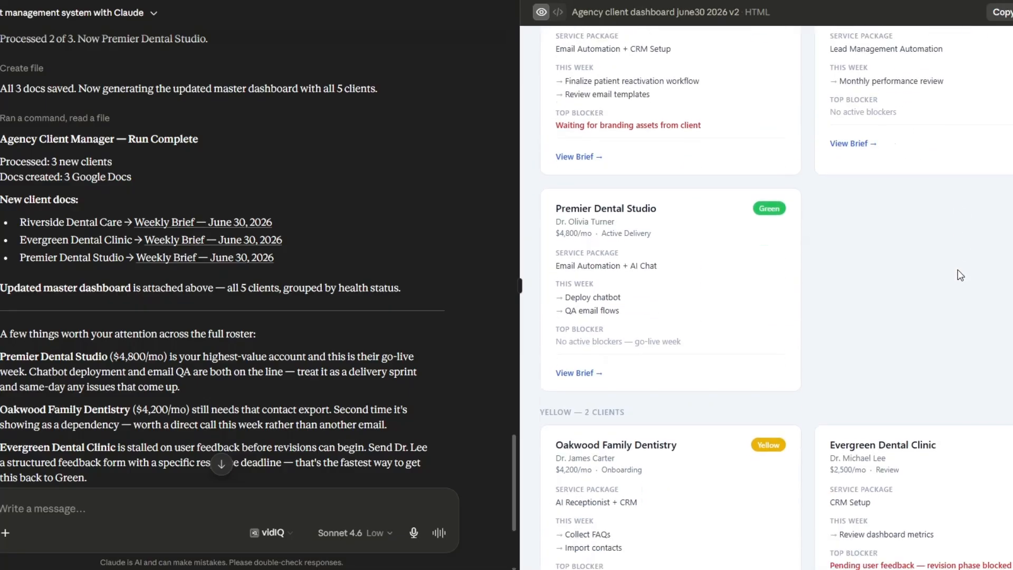
{"action": "scroll", "coordinate": [810, 321], "scroll_direction": "up", "scroll_amount": 5}
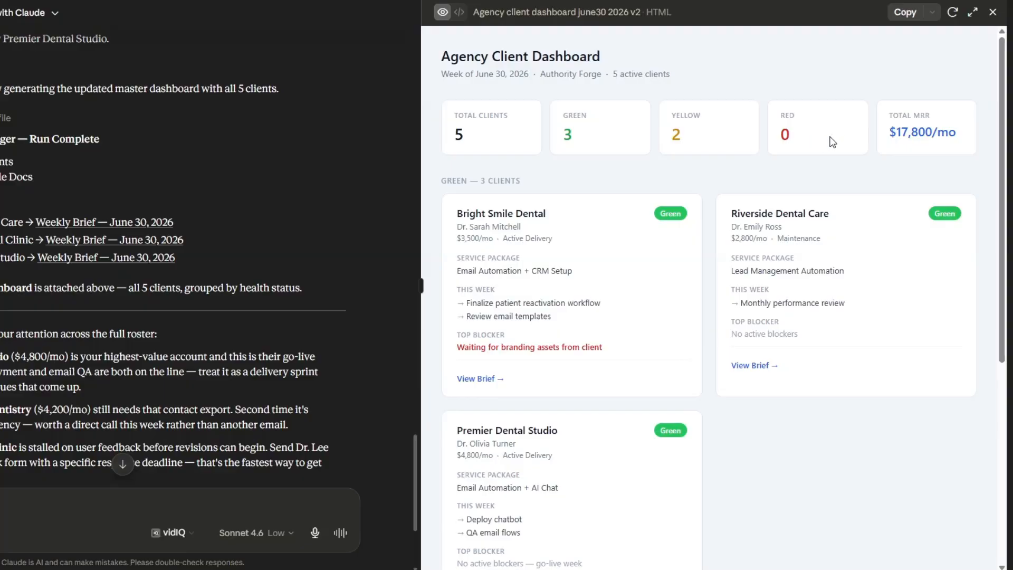
{"action": "left_click_drag", "start_coordinate": [891, 132], "coordinate": [957, 133]}
{"action": "scroll", "coordinate": [844, 267], "scroll_direction": "down", "scroll_amount": 1}
{"action": "left_click", "coordinate": [848, 266]}
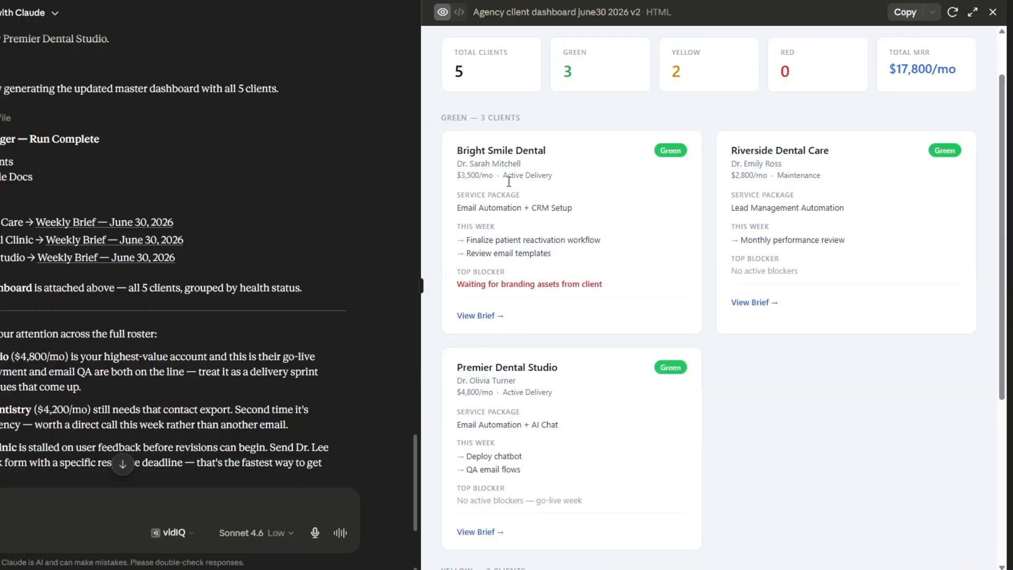
{"action": "scroll", "coordinate": [497, 205], "scroll_direction": "down", "scroll_amount": 2}
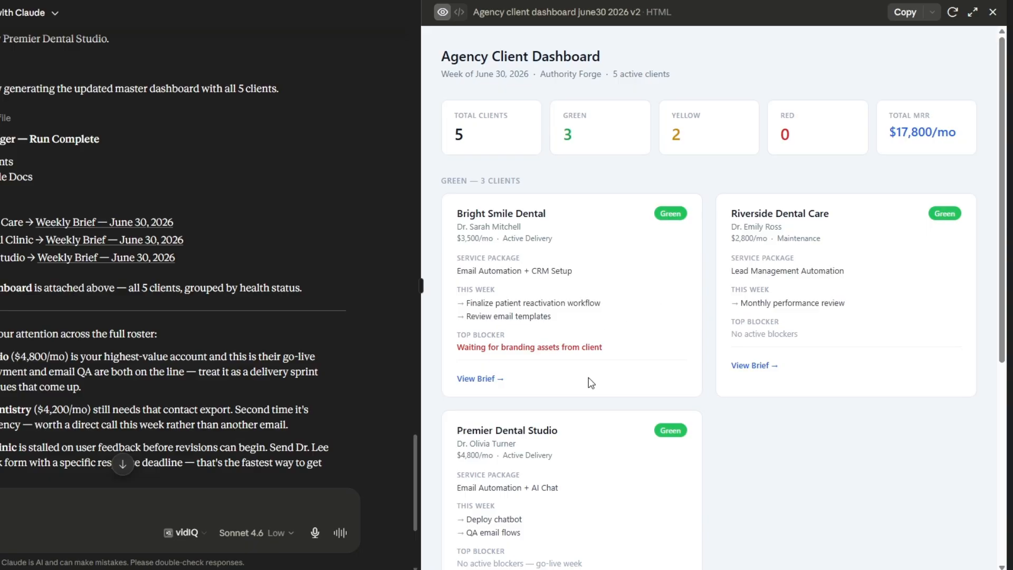
{"action": "scroll", "coordinate": [827, 379], "scroll_direction": "down", "scroll_amount": 6}
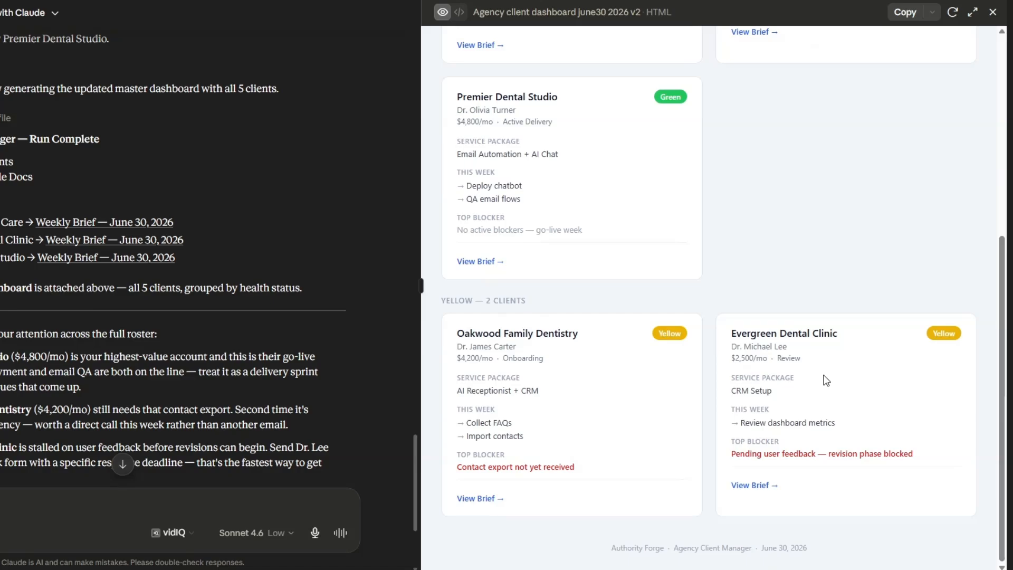
{"action": "scroll", "coordinate": [827, 379], "scroll_direction": "up", "scroll_amount": 6}
{"action": "scroll", "coordinate": [186, 381], "scroll_direction": "down", "scroll_amount": 4}
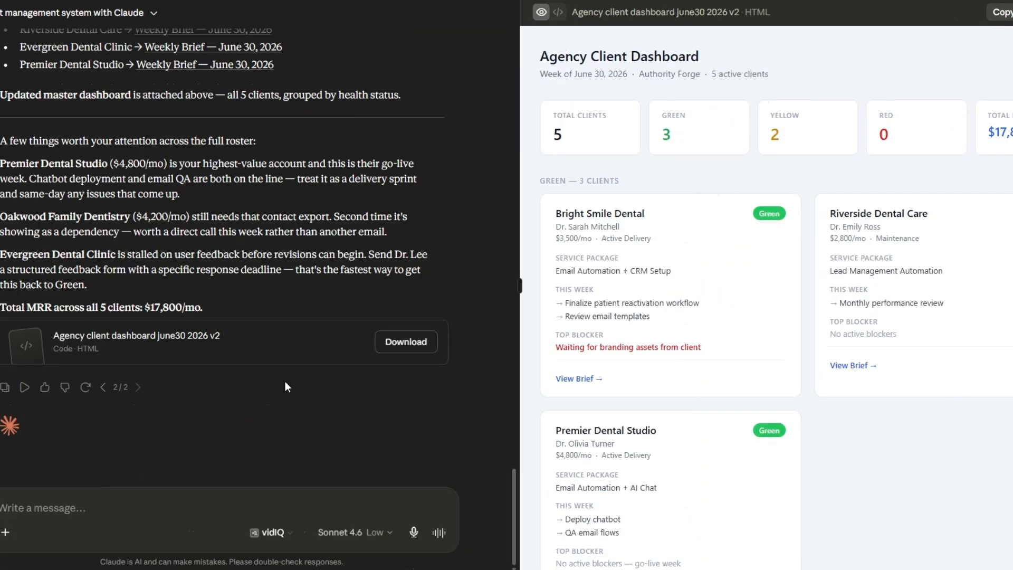
Switch to the Agency Client Roster Spreadsheet and review the new client rows from Client Name through This Week's Deliverables
{"action": "scroll", "coordinate": [282, 374], "scroll_direction": "up", "scroll_amount": 5}
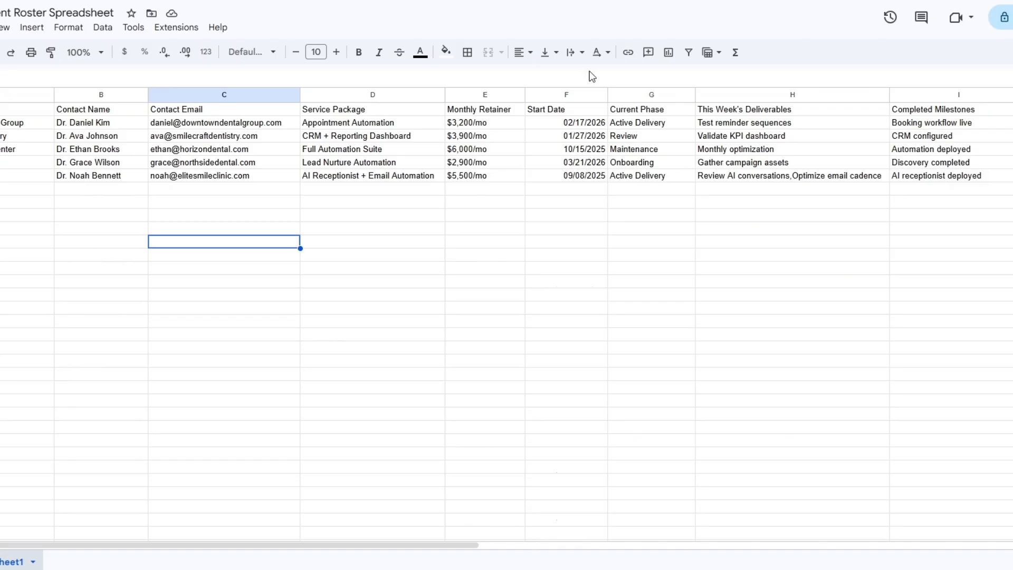
{"action": "left_click", "coordinate": [20, 275]}
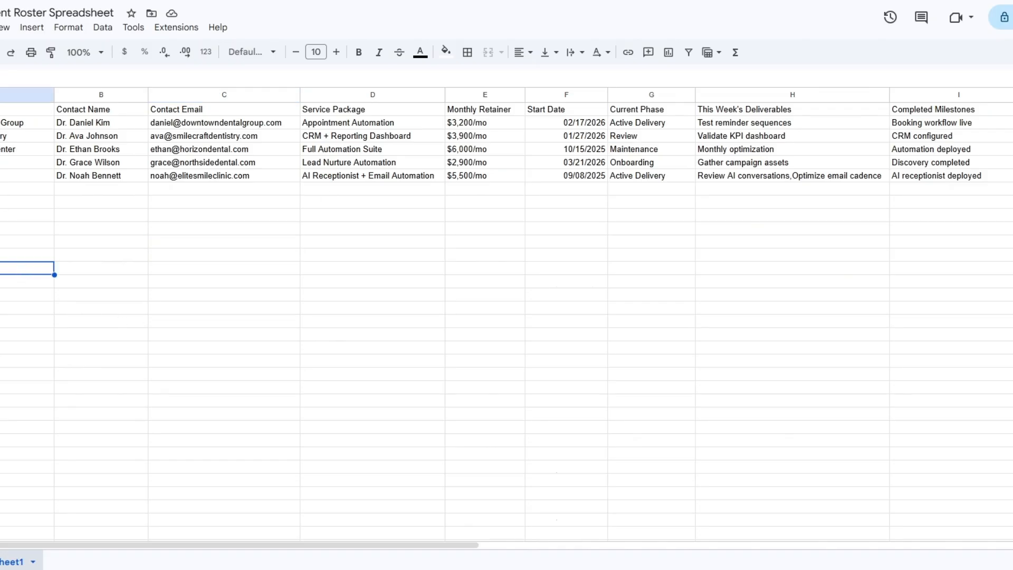
{"action": "left_click", "coordinate": [425, 244]}
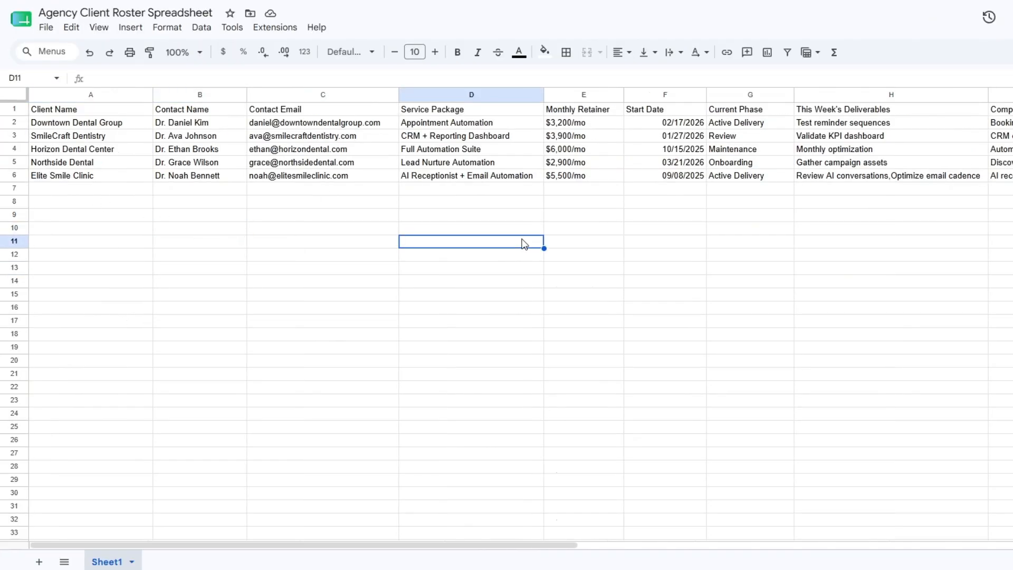
{"action": "left_click", "coordinate": [115, 227]}
{"action": "left_click", "coordinate": [232, 230]}
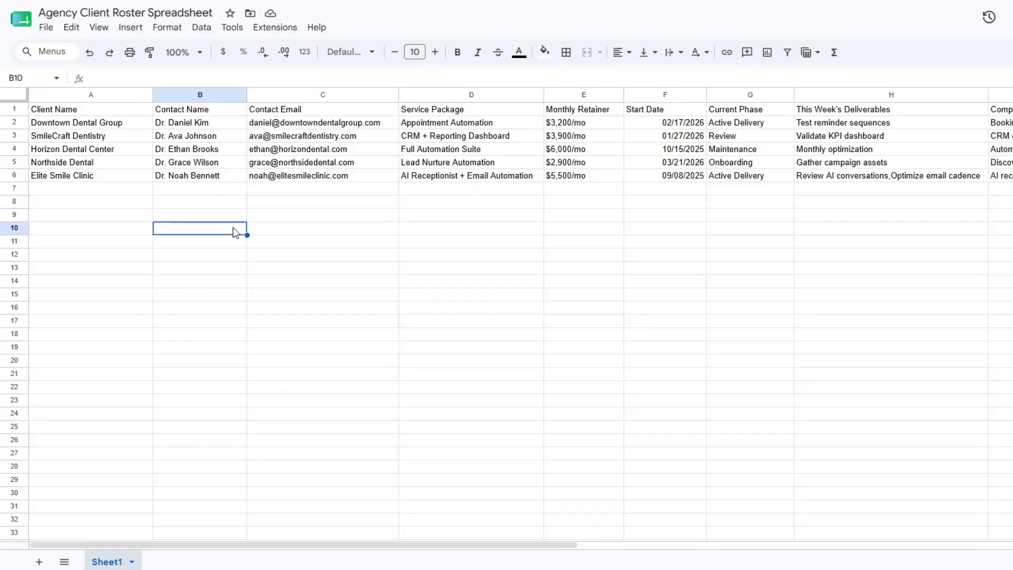
{"action": "left_click", "coordinate": [89, 206]}
{"action": "left_click", "coordinate": [182, 216]}
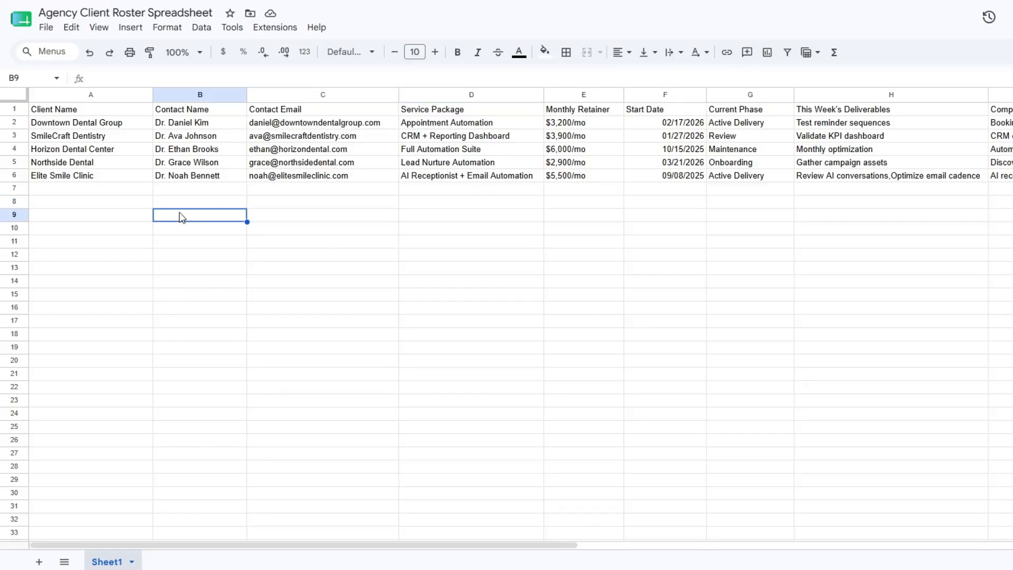
{"action": "left_click", "coordinate": [293, 225]}
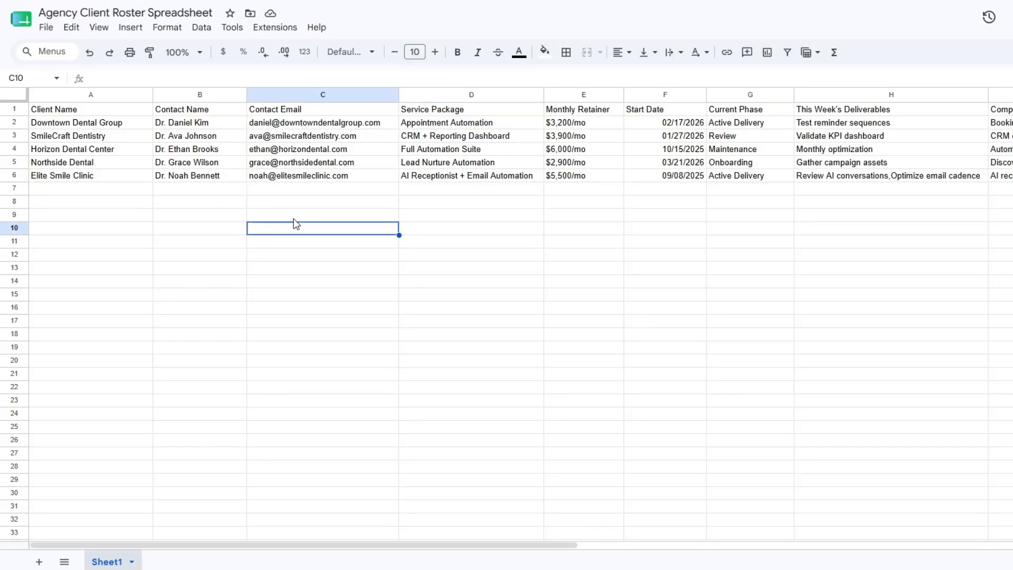
{"action": "left_click", "coordinate": [578, 201]}
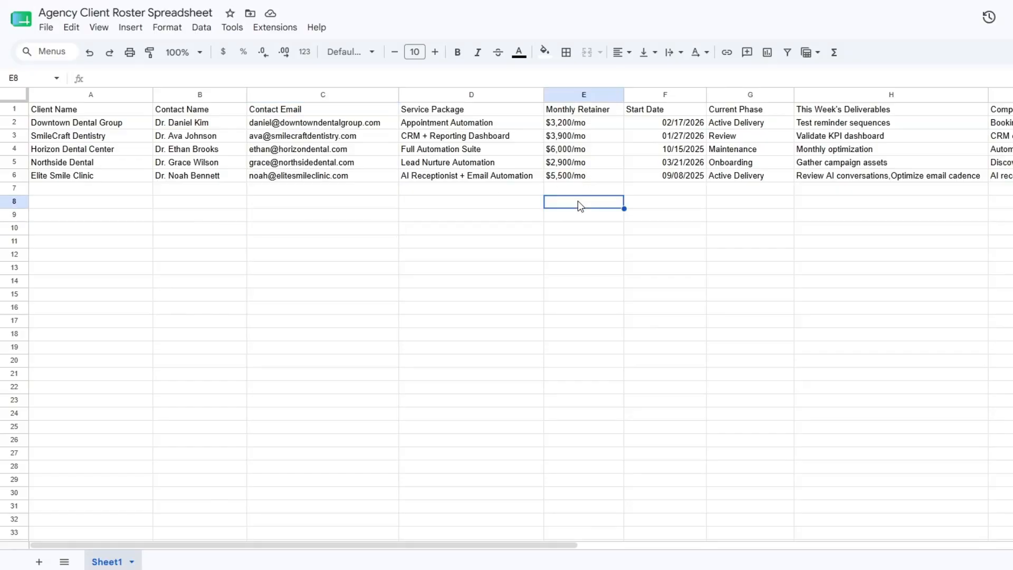
{"action": "left_click", "coordinate": [665, 194]}
{"action": "left_click", "coordinate": [749, 203]}
{"action": "left_click", "coordinate": [853, 208]}
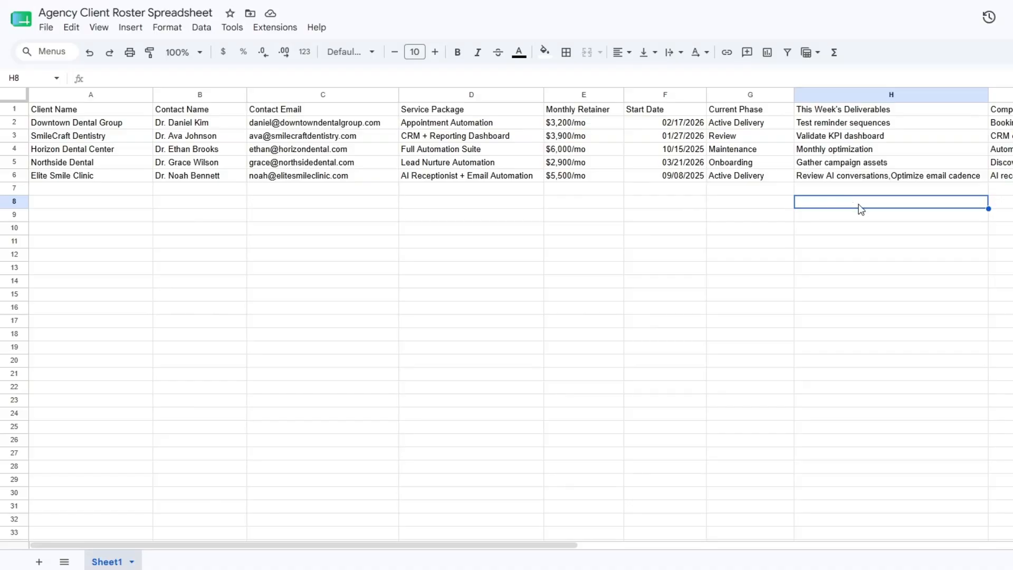
Check the same roster rows from Completed Milestones and Blockers / Issues through Health Status and Notes
{"action": "left_click", "coordinate": [1002, 216]}
{"action": "left_click_drag", "start_coordinate": [126, 545], "coordinate": [427, 549]}
{"action": "left_click", "coordinate": [340, 205]}
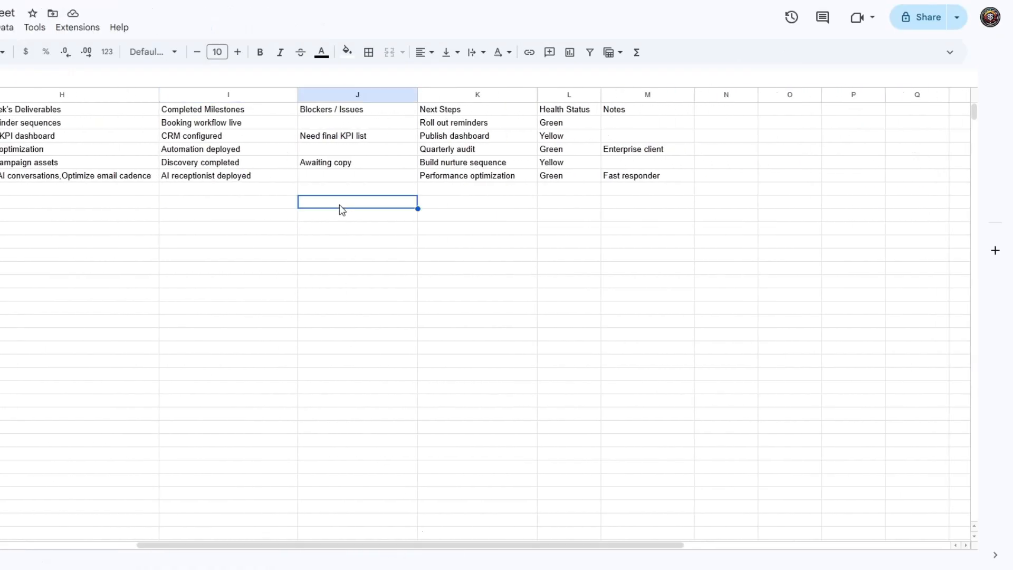
{"action": "left_click", "coordinate": [445, 206]}
{"action": "left_click", "coordinate": [580, 206]}
{"action": "left_click", "coordinate": [652, 206]}
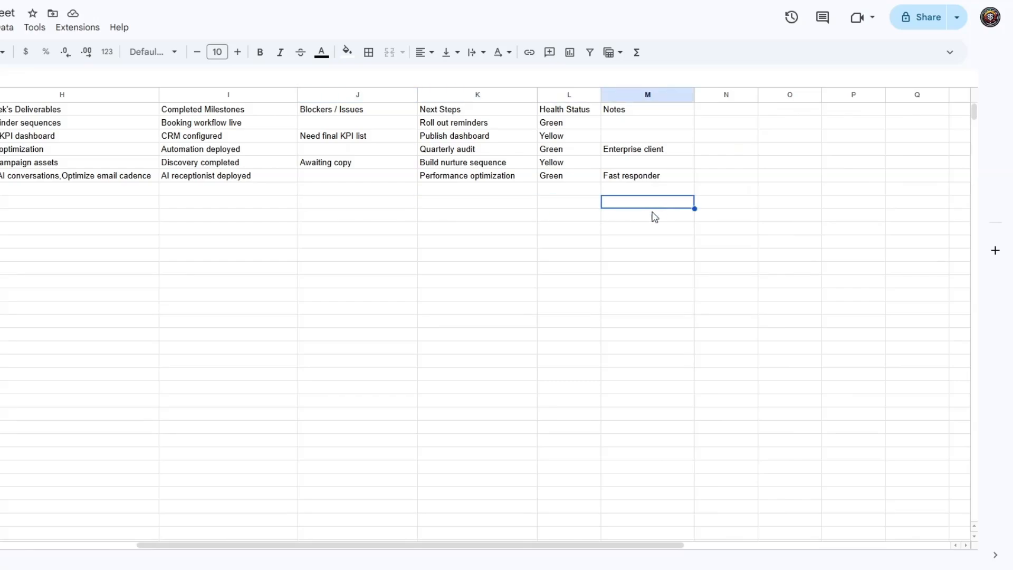
{"action": "left_click_drag", "start_coordinate": [552, 543], "coordinate": [154, 544]}
{"action": "left_click", "coordinate": [128, 241]}
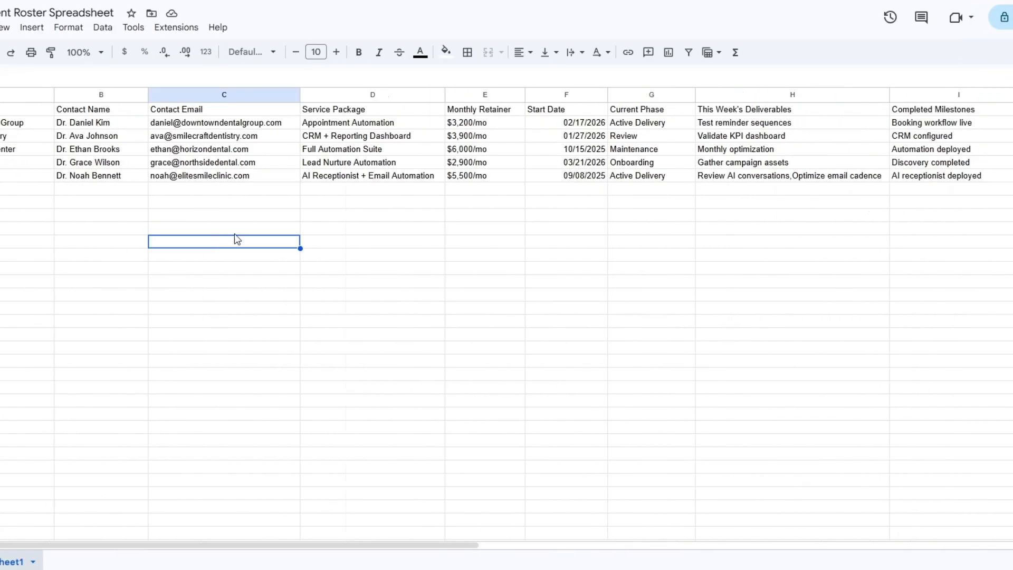
{"action": "left_click", "coordinate": [485, 242]}
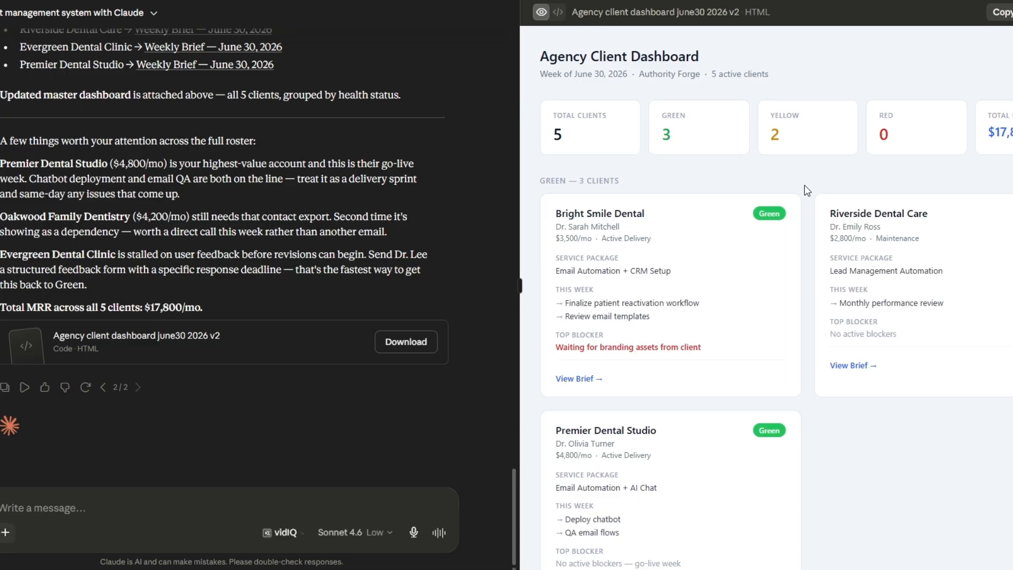
Return to the Claude chat, reuse the earlier system-building prompt with the agency-client-manager skill, and send it
{"action": "scroll", "coordinate": [353, 360], "scroll_direction": "up", "scroll_amount": 10}
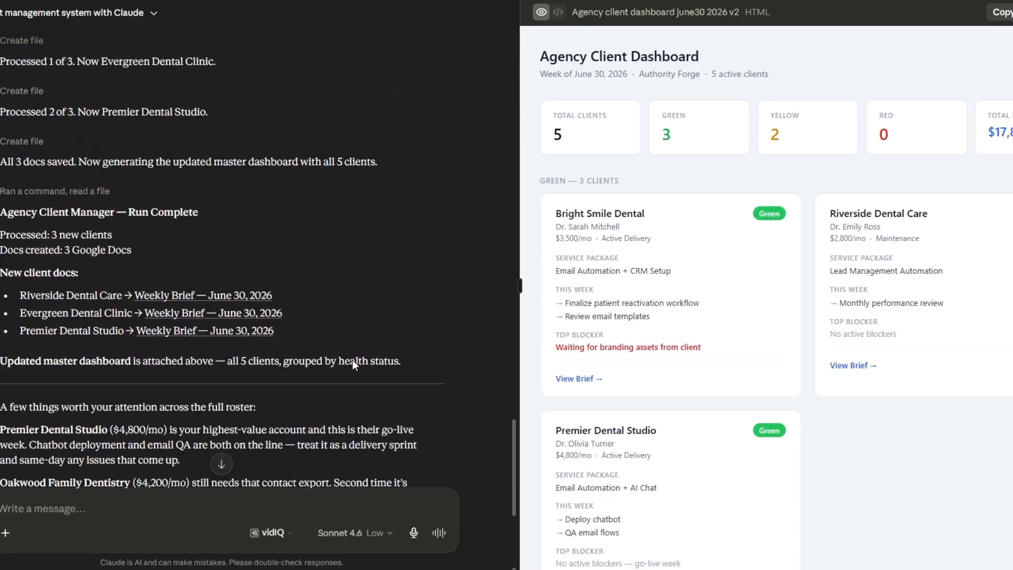
{"action": "scroll", "coordinate": [352, 366], "scroll_direction": "up", "scroll_amount": 10}
{"action": "scroll", "coordinate": [449, 259], "scroll_direction": "down", "scroll_amount": 2}
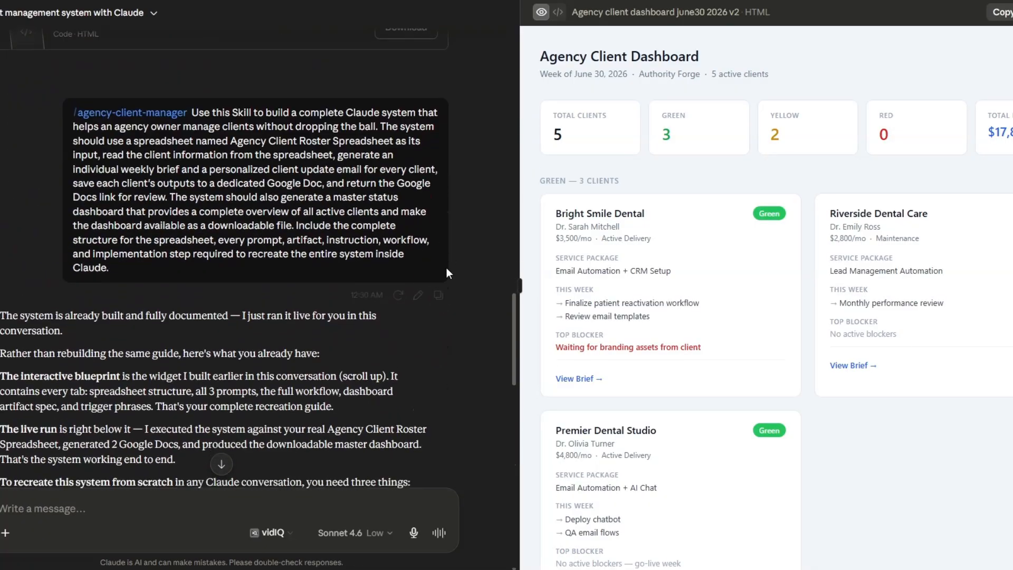
{"action": "left_click_drag", "start_coordinate": [514, 332], "coordinate": [514, 514]}
{"action": "right_click", "coordinate": [138, 479]}
{"action": "right_click", "coordinate": [77, 515]}
{"action": "left_click", "coordinate": [137, 325]}
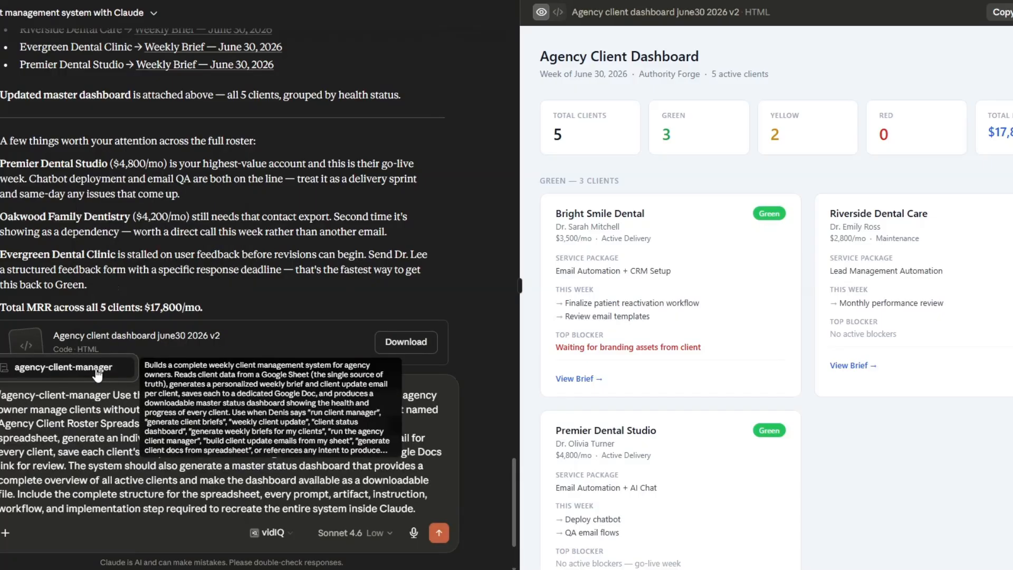
{"action": "left_click", "coordinate": [97, 369]}
{"action": "left_click", "coordinate": [442, 534]}
{"action": "key", "text": "Return"}
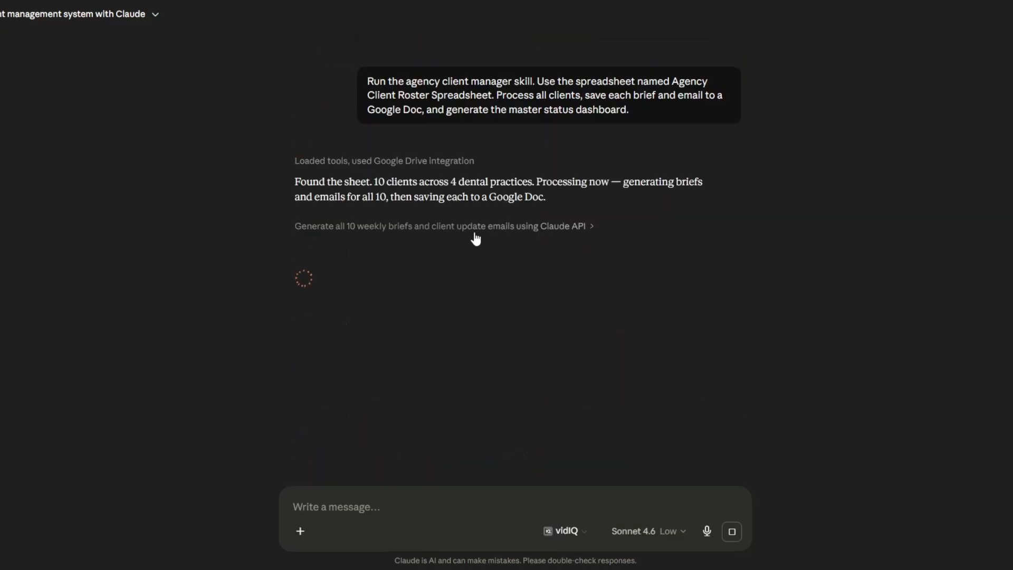
Trace the new run's chat output from the client brief links back to the system overview and spreadsheet structure
{"action": "left_click", "coordinate": [476, 238]}
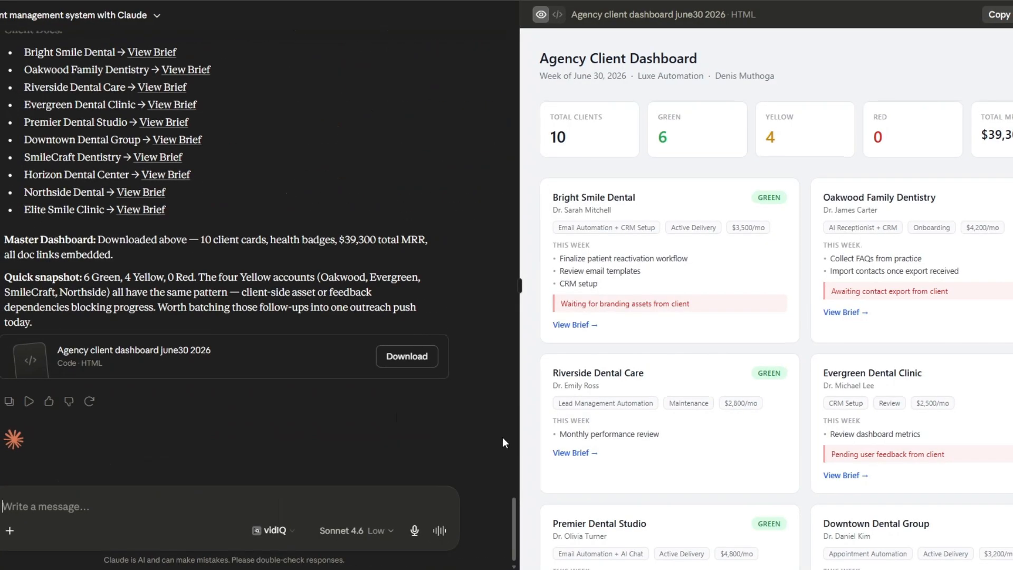
{"action": "scroll", "coordinate": [502, 437], "scroll_direction": "up", "scroll_amount": 10}
{"action": "scroll", "coordinate": [502, 437], "scroll_direction": "up", "scroll_amount": 15}
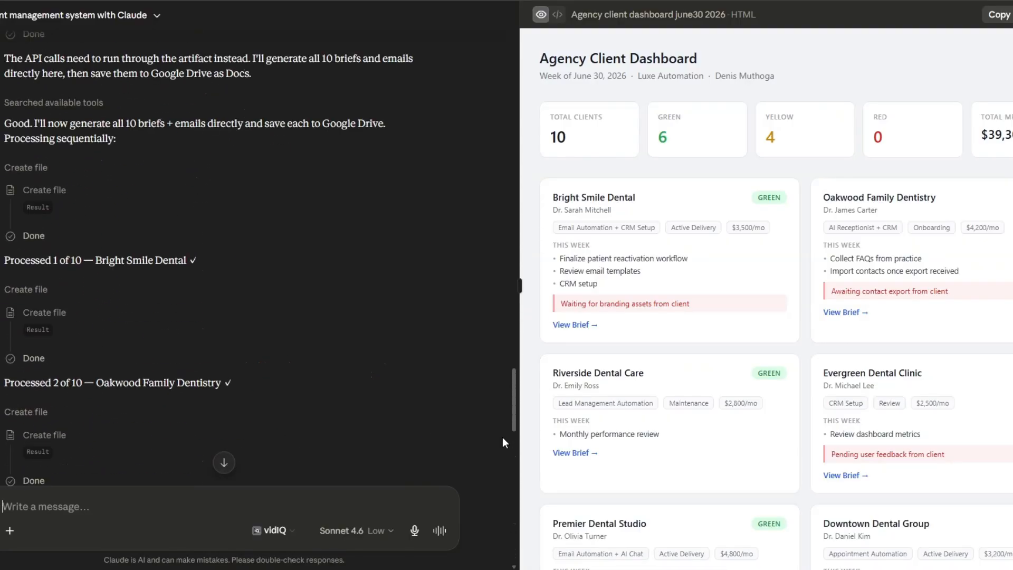
{"action": "scroll", "coordinate": [502, 437], "scroll_direction": "up", "scroll_amount": 15}
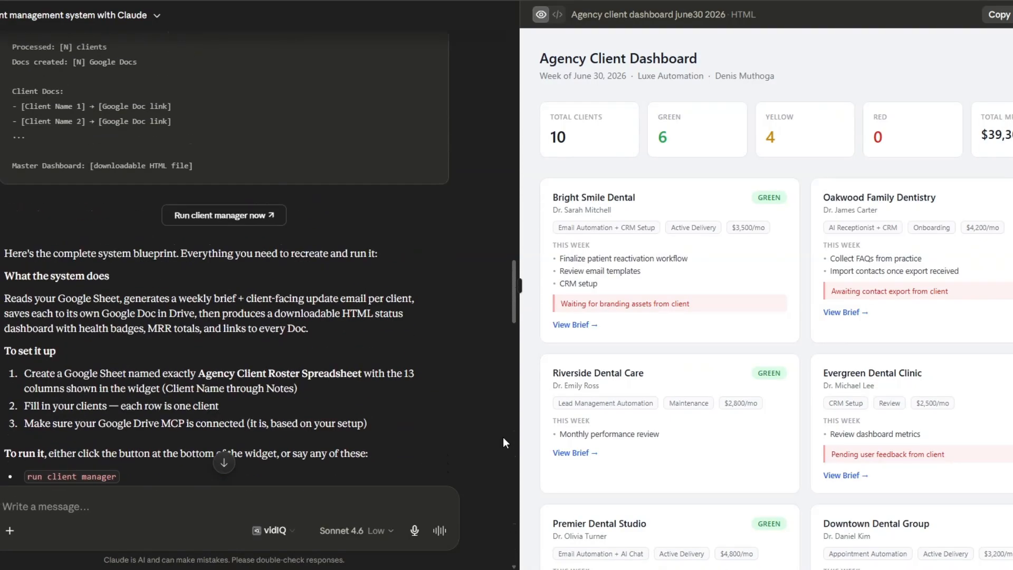
{"action": "scroll", "coordinate": [502, 437], "scroll_direction": "up", "scroll_amount": 15}
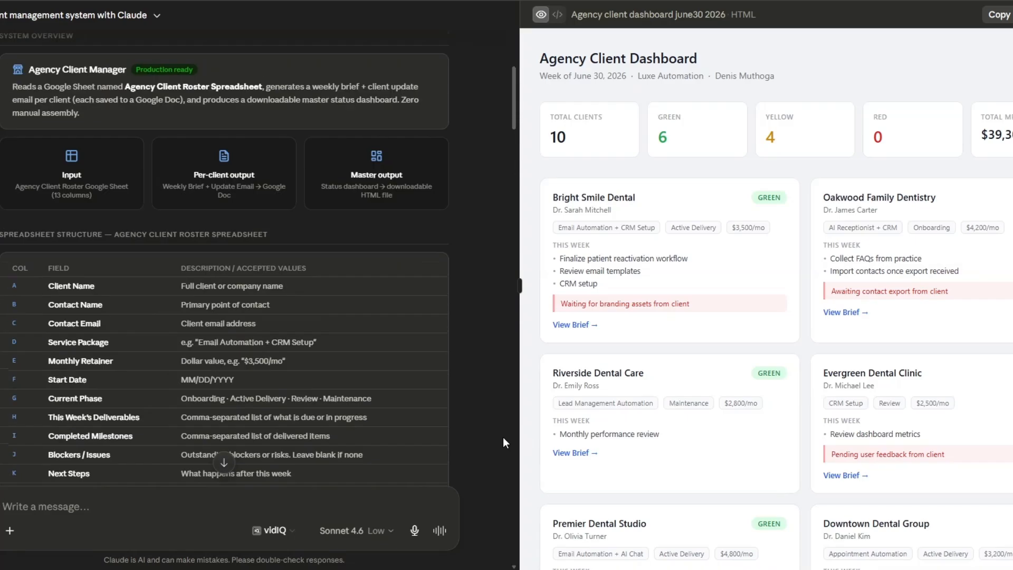
Read the blueprint's trigger phrases, processing workflow and error handling rules, then check the client cards lower on the new dashboard
{"action": "scroll", "coordinate": [502, 437], "scroll_direction": "down", "scroll_amount": 12}
{"action": "scroll", "coordinate": [502, 438], "scroll_direction": "down", "scroll_amount": 15}
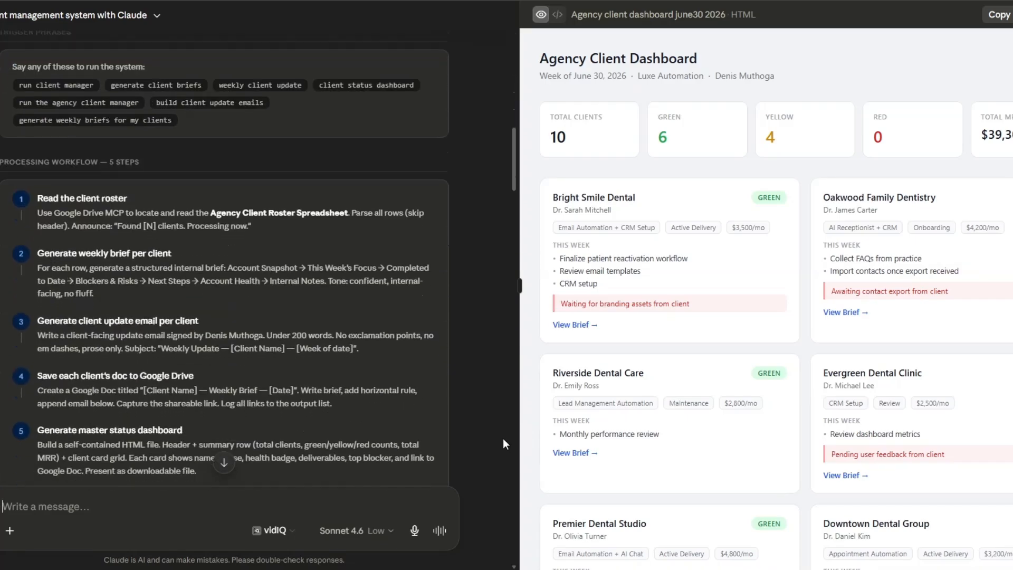
{"action": "scroll", "coordinate": [565, 432], "scroll_direction": "down", "scroll_amount": 7}
{"action": "scroll", "coordinate": [654, 458], "scroll_direction": "down", "scroll_amount": 2}
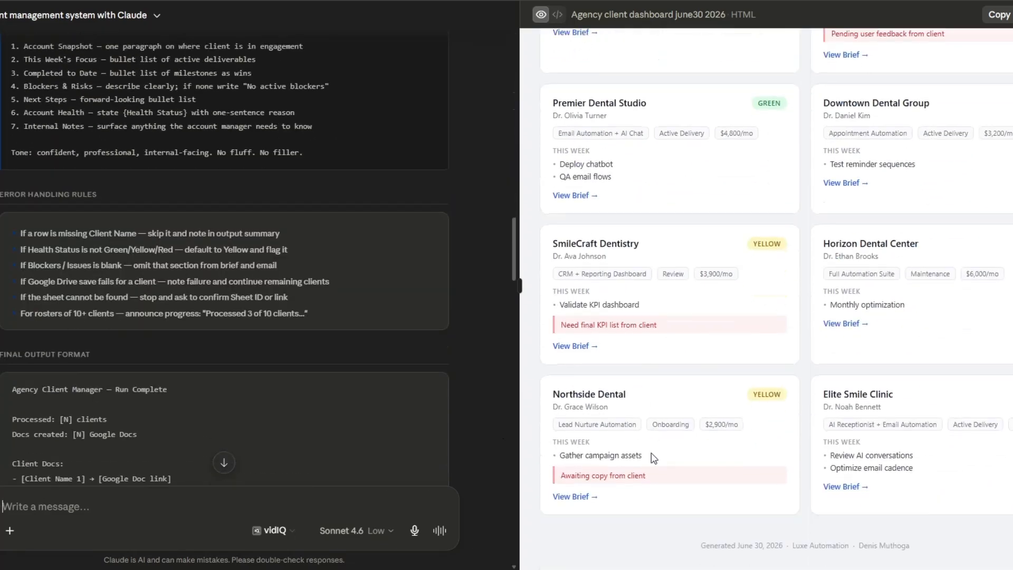
Read the skill run in the chat from the error handling rules through to the client brief links and quick snapshot
{"action": "scroll", "coordinate": [502, 374], "scroll_direction": "down", "scroll_amount": 20}
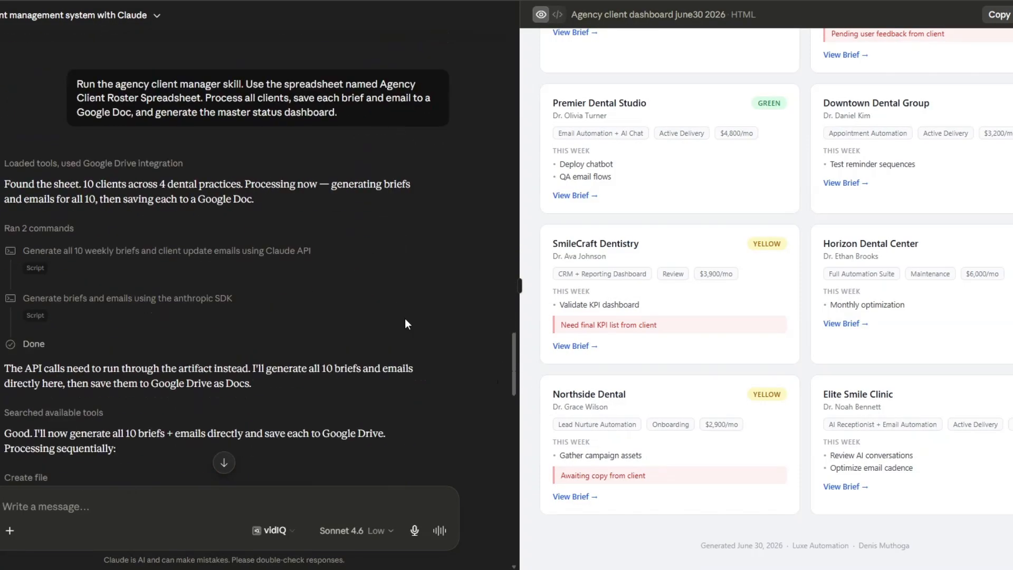
{"action": "scroll", "coordinate": [405, 323], "scroll_direction": "down", "scroll_amount": 12}
{"action": "scroll", "coordinate": [405, 323], "scroll_direction": "down", "scroll_amount": 10}
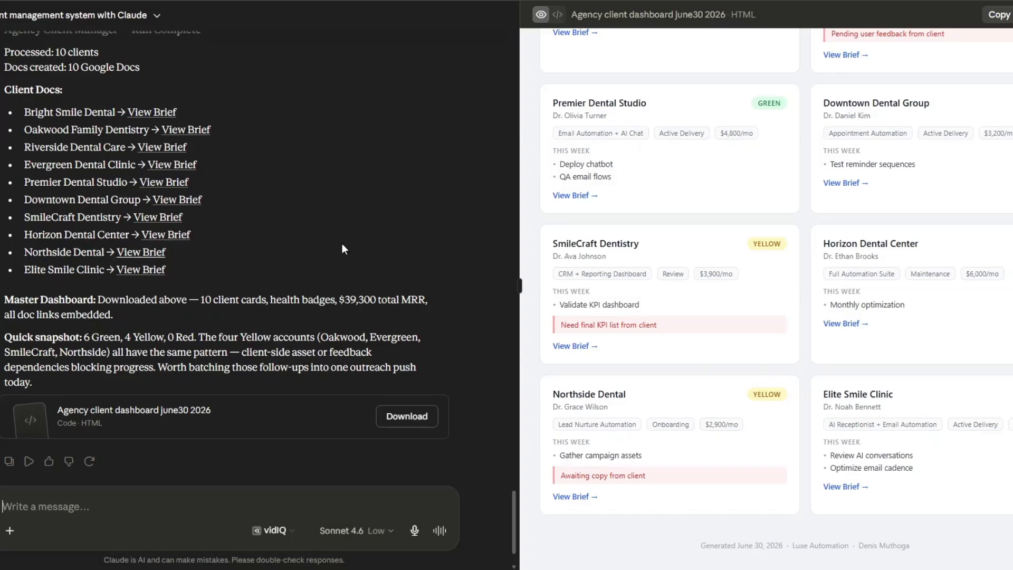
{"action": "scroll", "coordinate": [662, 270], "scroll_direction": "up", "scroll_amount": 5}
{"action": "scroll", "coordinate": [662, 270], "scroll_direction": "up", "scroll_amount": 3}
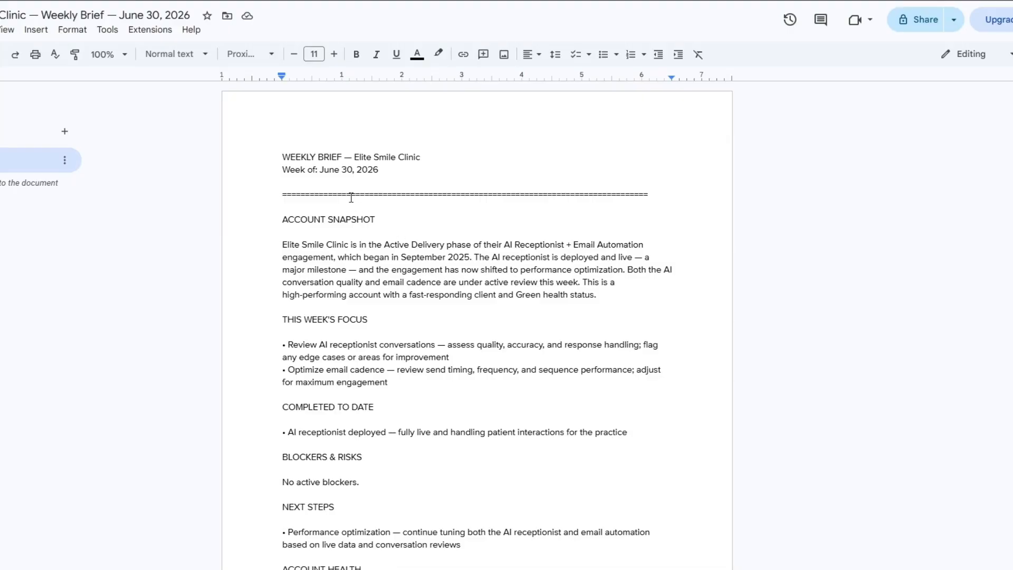
Open the Elite Smile Clinic weekly brief in Google Docs and read it from the account snapshot through the client update email
{"action": "scroll", "coordinate": [441, 234], "scroll_direction": "down", "scroll_amount": 5}
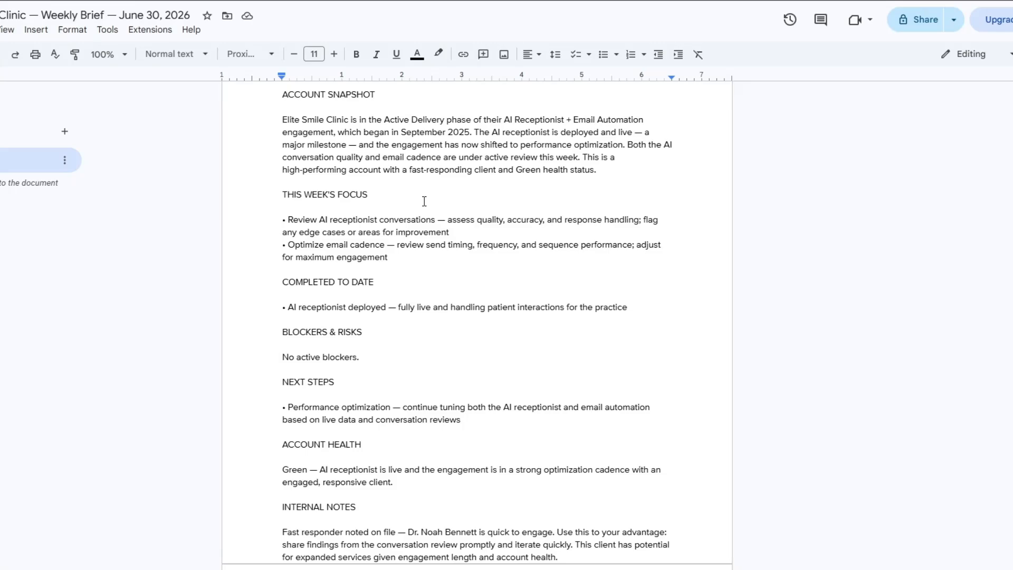
{"action": "scroll", "coordinate": [425, 201], "scroll_direction": "down", "scroll_amount": 5}
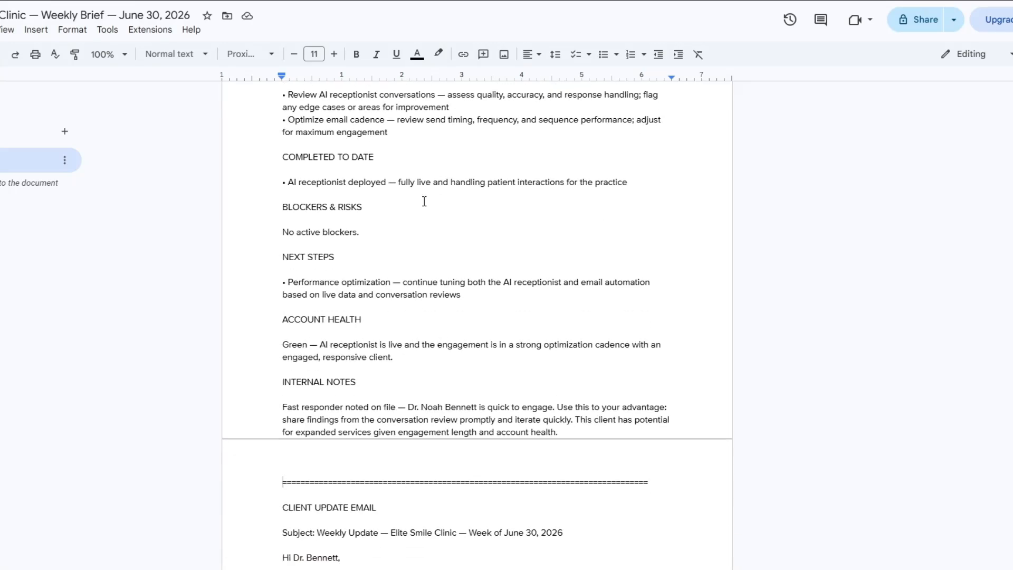
{"action": "left_click", "coordinate": [408, 222]}
{"action": "left_click", "coordinate": [402, 262]}
{"action": "scroll", "coordinate": [416, 317], "scroll_direction": "down", "scroll_amount": 7}
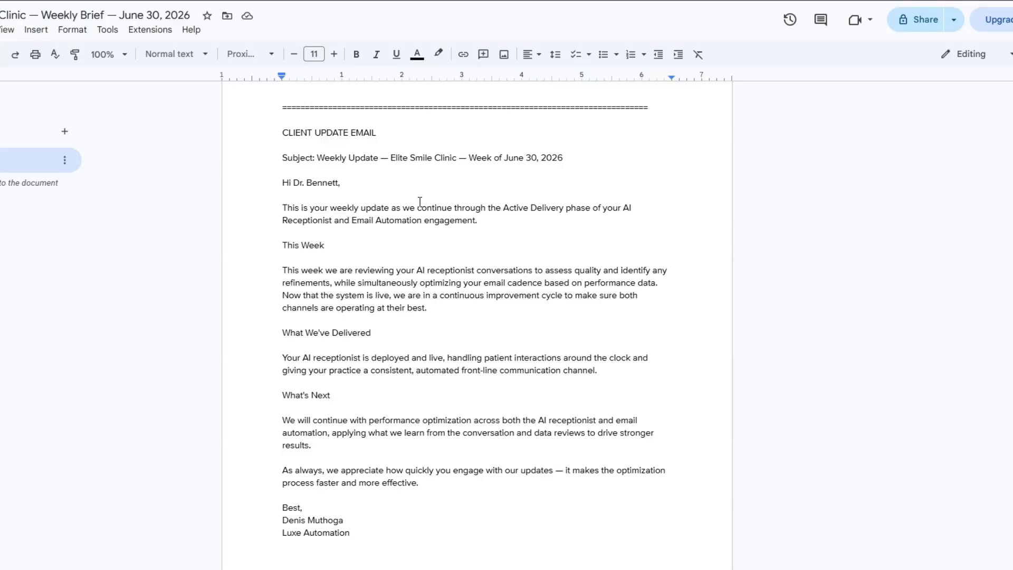
{"action": "left_click_drag", "start_coordinate": [284, 159], "coordinate": [452, 164]}
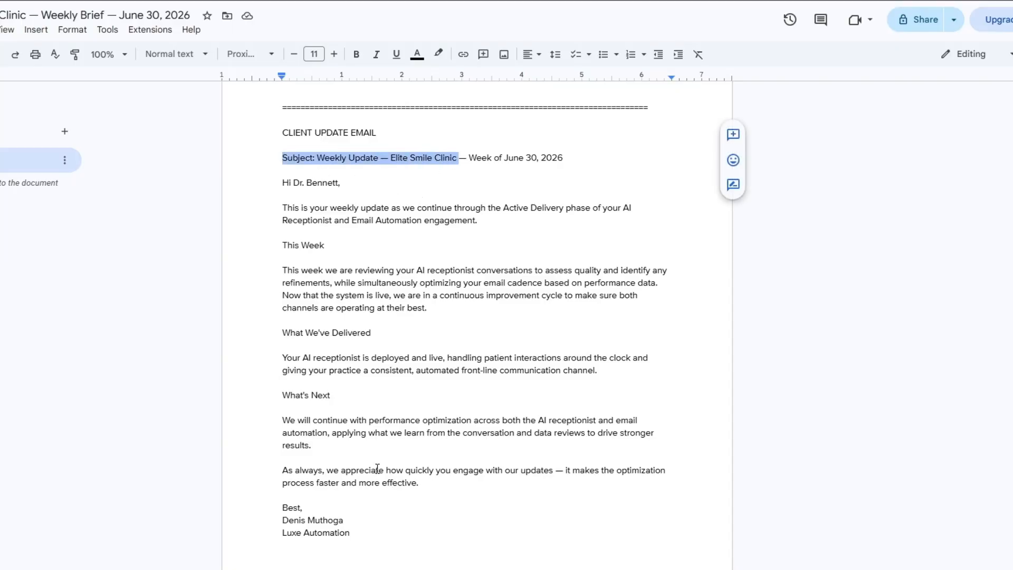
{"action": "scroll", "coordinate": [383, 480], "scroll_direction": "up", "scroll_amount": 11}
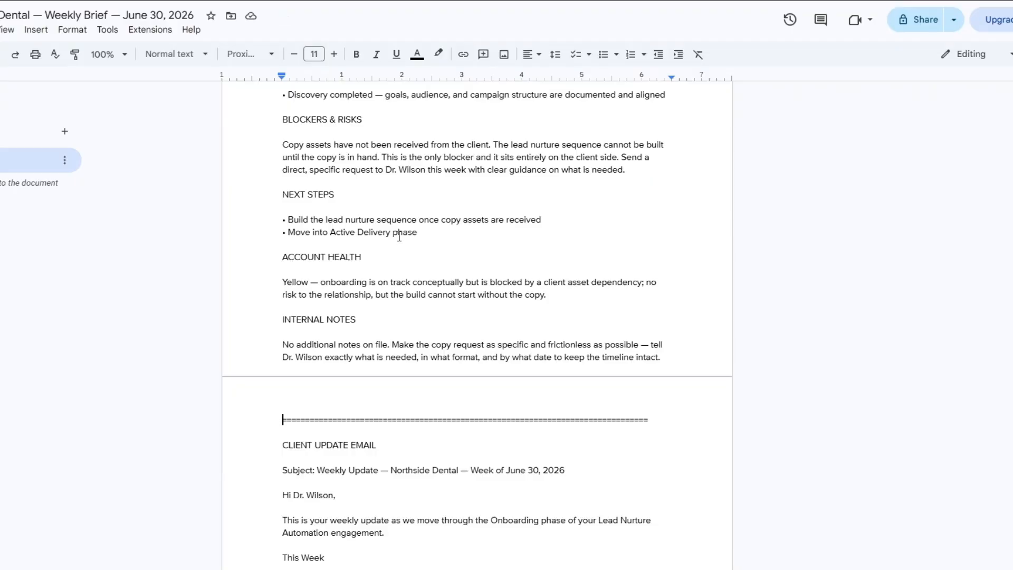
{"action": "scroll", "coordinate": [404, 274], "scroll_direction": "up", "scroll_amount": 6}
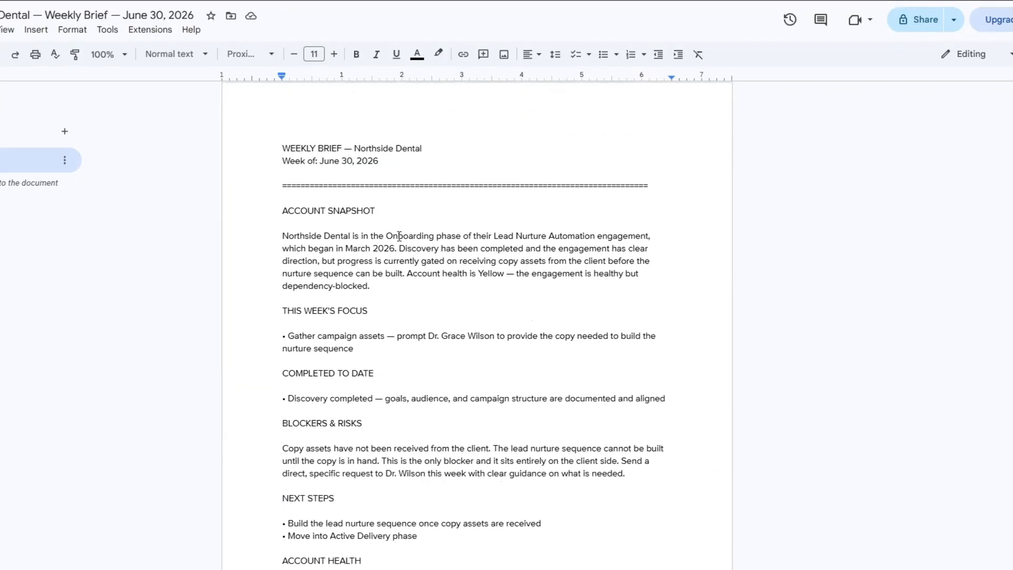
Switch to the Northside Dental weekly brief and skim its sections and client update email
{"action": "scroll", "coordinate": [399, 237], "scroll_direction": "down", "scroll_amount": 3}
{"action": "scroll", "coordinate": [400, 237], "scroll_direction": "down", "scroll_amount": 12}
{"action": "scroll", "coordinate": [399, 236], "scroll_direction": "up", "scroll_amount": 13}
{"action": "scroll", "coordinate": [400, 236], "scroll_direction": "up", "scroll_amount": 3}
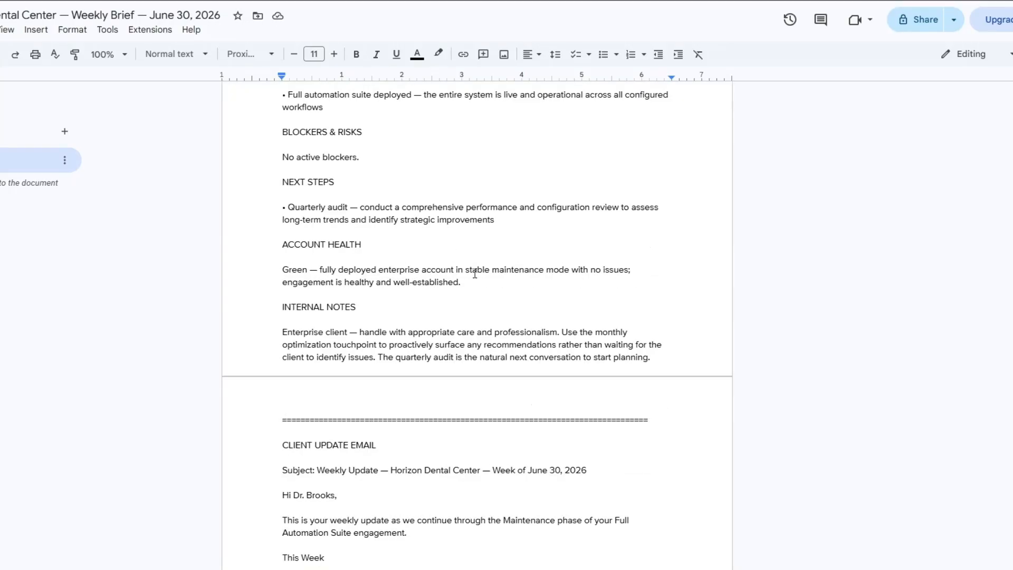
{"action": "scroll", "coordinate": [475, 269], "scroll_direction": "up", "scroll_amount": 6}
{"action": "scroll", "coordinate": [475, 274], "scroll_direction": "down", "scroll_amount": 14}
{"action": "scroll", "coordinate": [475, 274], "scroll_direction": "up", "scroll_amount": 14}
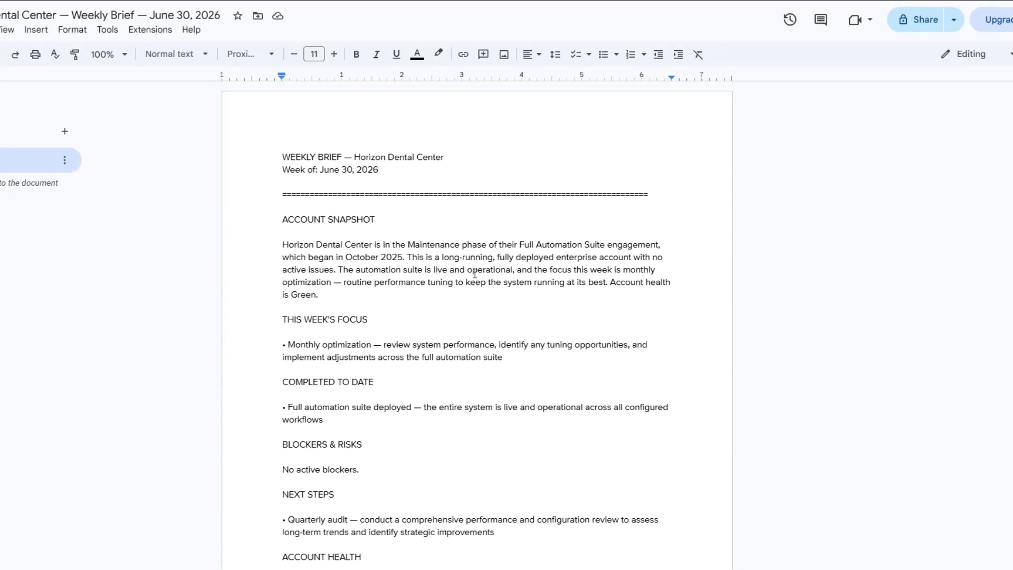
Read the Horizon Dental Center weekly brief from the account snapshot to the end of its client update email
{"action": "scroll", "coordinate": [401, 303], "scroll_direction": "down", "scroll_amount": 1}
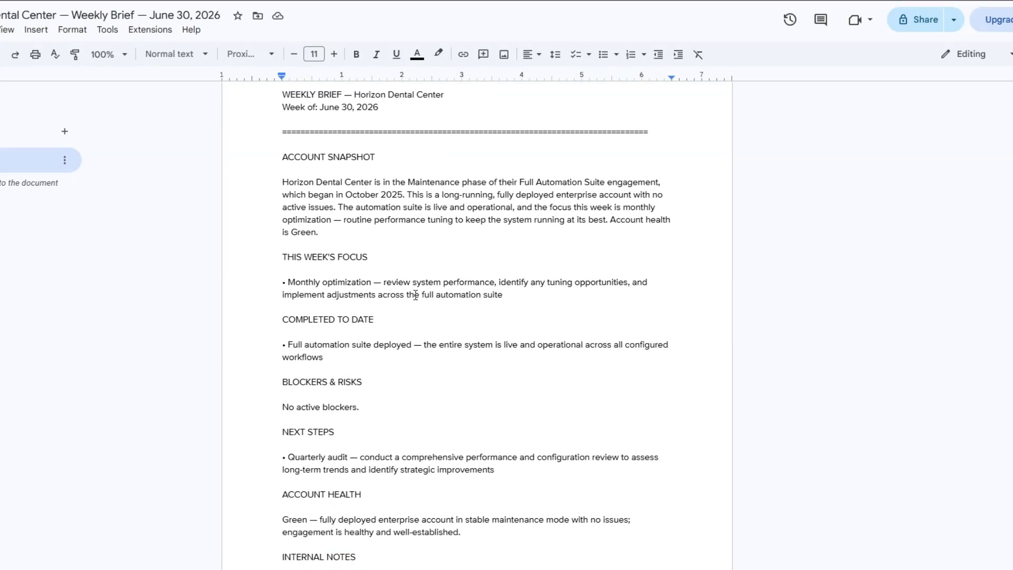
{"action": "scroll", "coordinate": [406, 288], "scroll_direction": "down", "scroll_amount": 3}
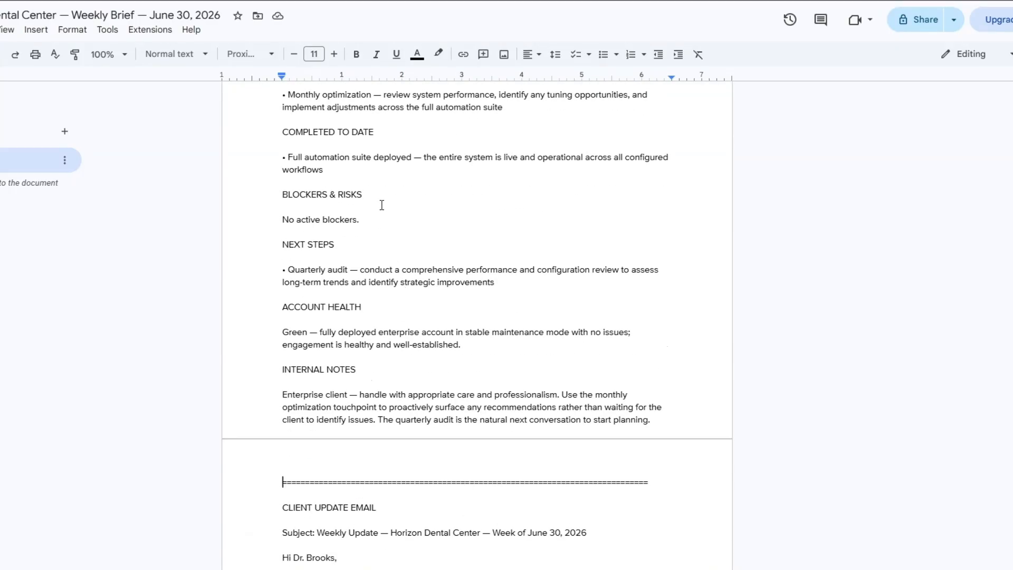
{"action": "left_click", "coordinate": [380, 252]}
{"action": "left_click", "coordinate": [379, 296]}
{"action": "scroll", "coordinate": [392, 316], "scroll_direction": "down", "scroll_amount": 2}
{"action": "scroll", "coordinate": [393, 315], "scroll_direction": "down", "scroll_amount": 3}
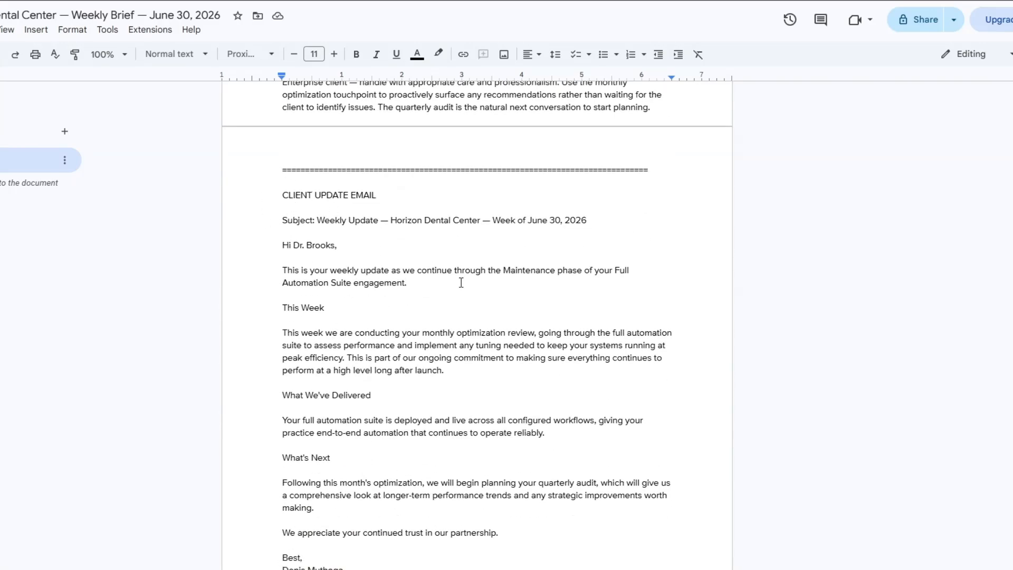
{"action": "scroll", "coordinate": [461, 283], "scroll_direction": "down", "scroll_amount": 2}
{"action": "scroll", "coordinate": [461, 283], "scroll_direction": "up", "scroll_amount": 11}
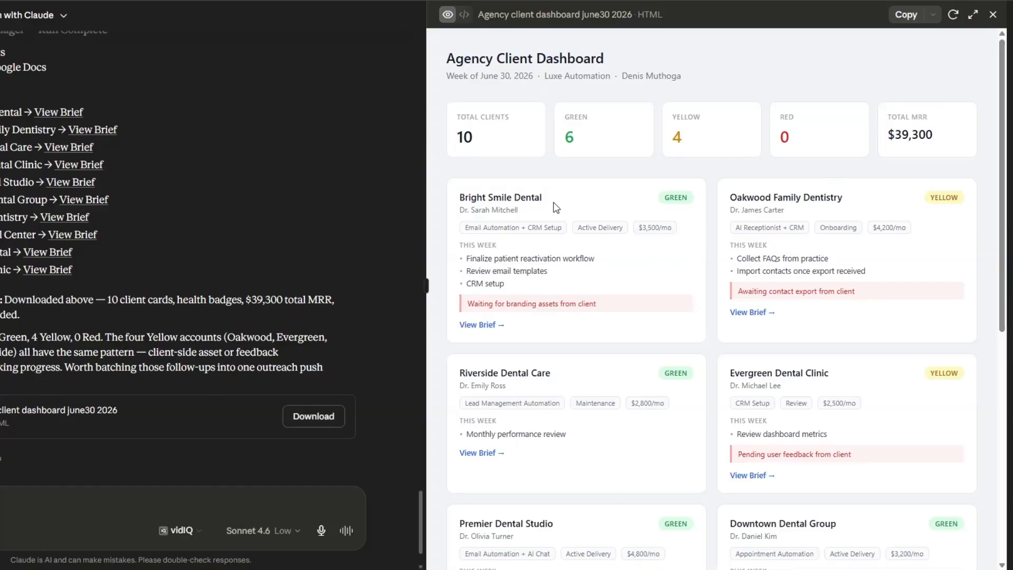
Return to the agency client dashboard in Claude and check the client cards from Bright Smile Dental to Elite Smile Clinic
{"action": "scroll", "coordinate": [635, 317], "scroll_direction": "down", "scroll_amount": 8}
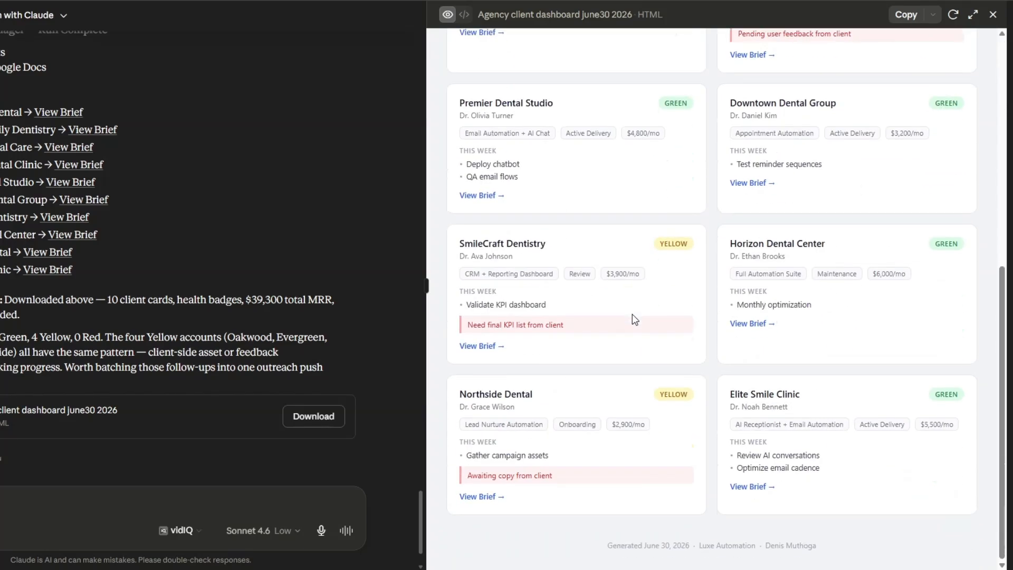
{"action": "scroll", "coordinate": [632, 315], "scroll_direction": "up", "scroll_amount": 8}
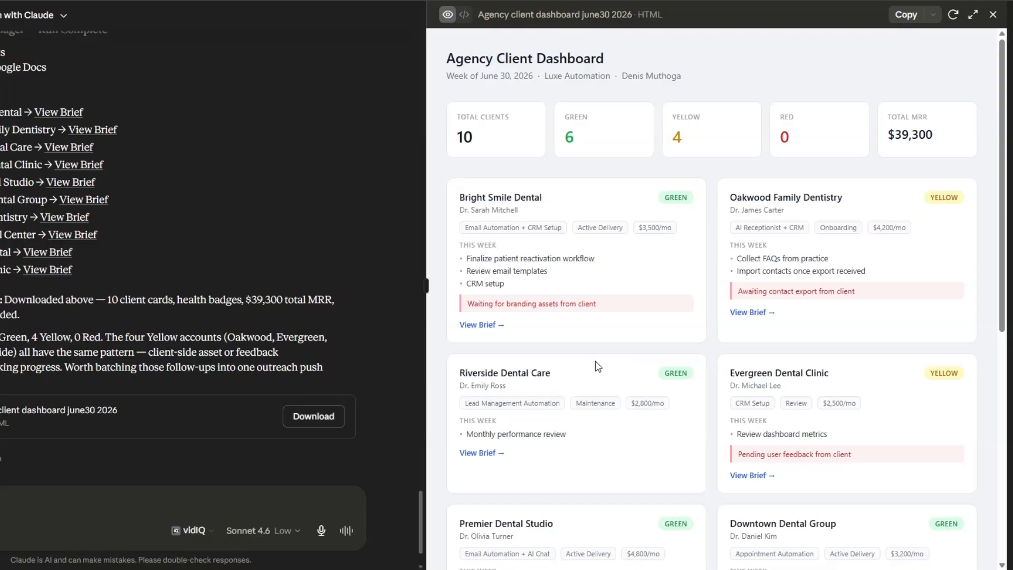
{"action": "scroll", "coordinate": [797, 304], "scroll_direction": "down", "scroll_amount": 8}
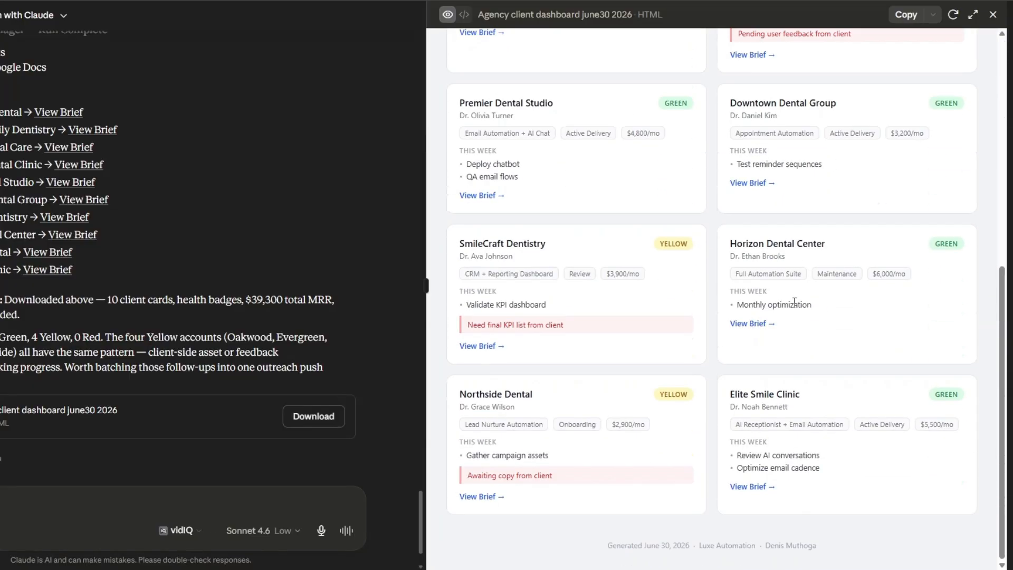
{"action": "scroll", "coordinate": [797, 307], "scroll_direction": "up", "scroll_amount": 8}
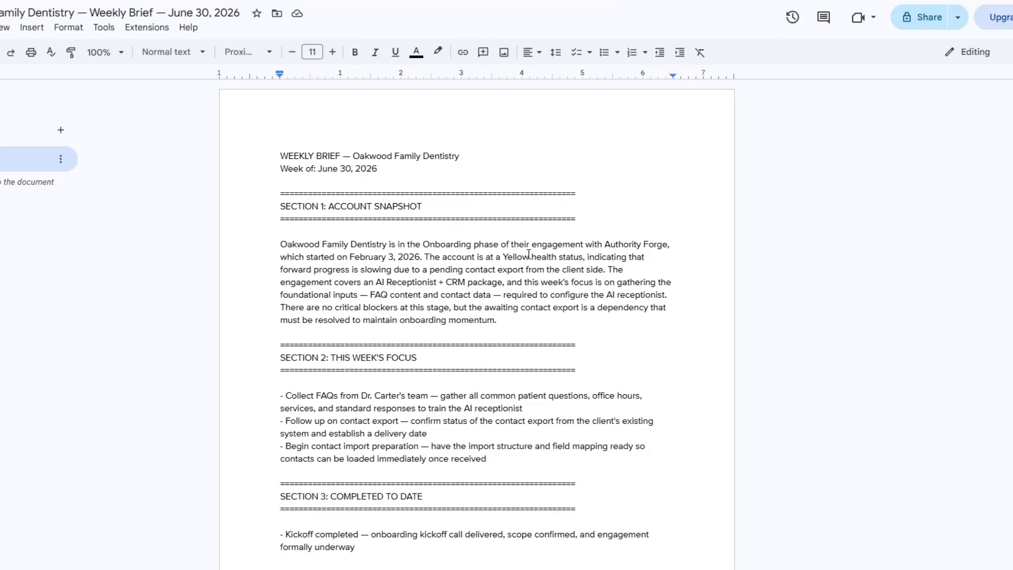
Switch to the Oakwood Family Dentistry weekly brief and read its focus, blockers, next steps and client update email
{"action": "scroll", "coordinate": [506, 355], "scroll_direction": "down", "scroll_amount": 8}
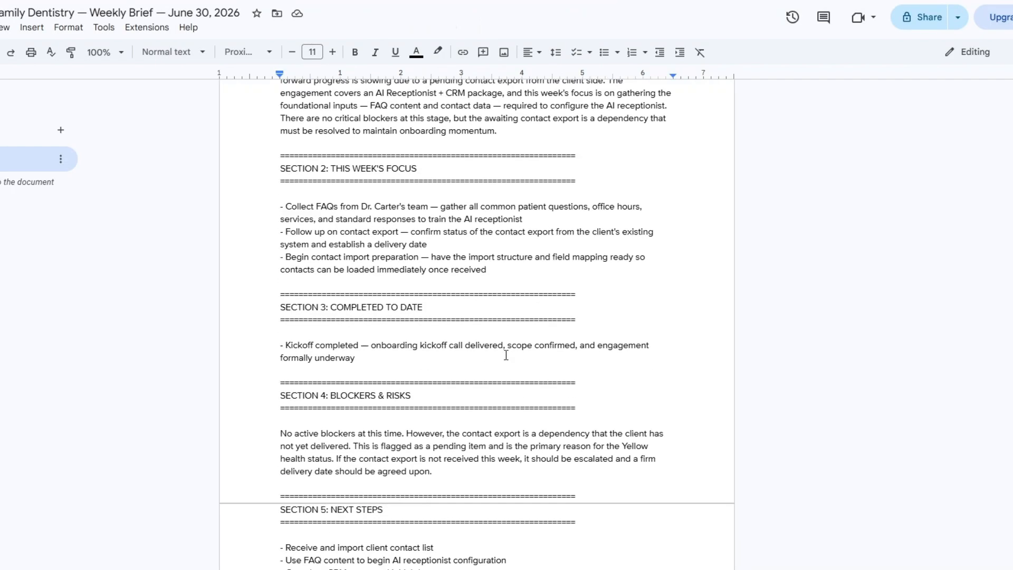
{"action": "scroll", "coordinate": [506, 355], "scroll_direction": "down", "scroll_amount": 15}
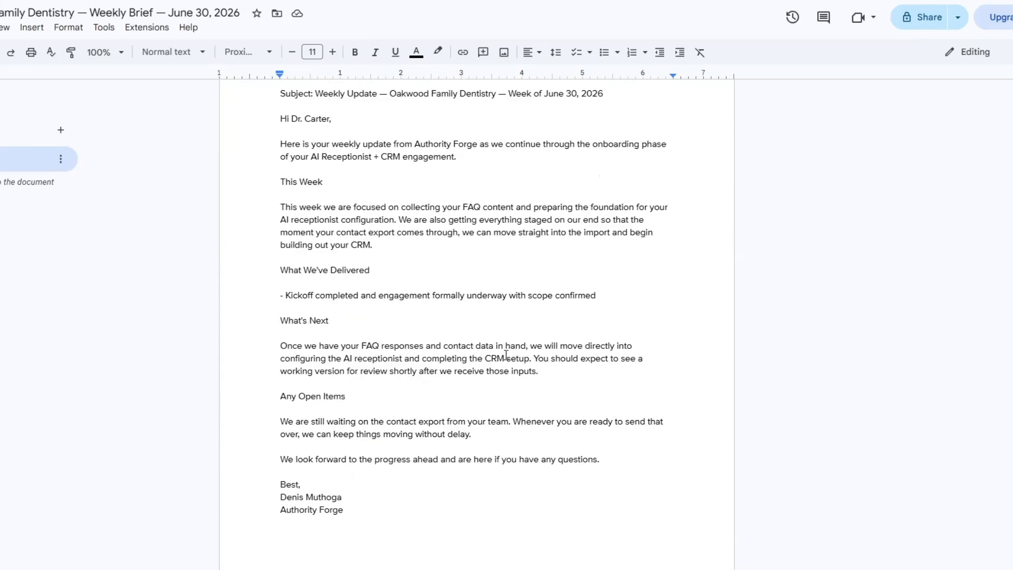
{"action": "scroll", "coordinate": [506, 353], "scroll_direction": "up", "scroll_amount": 1}
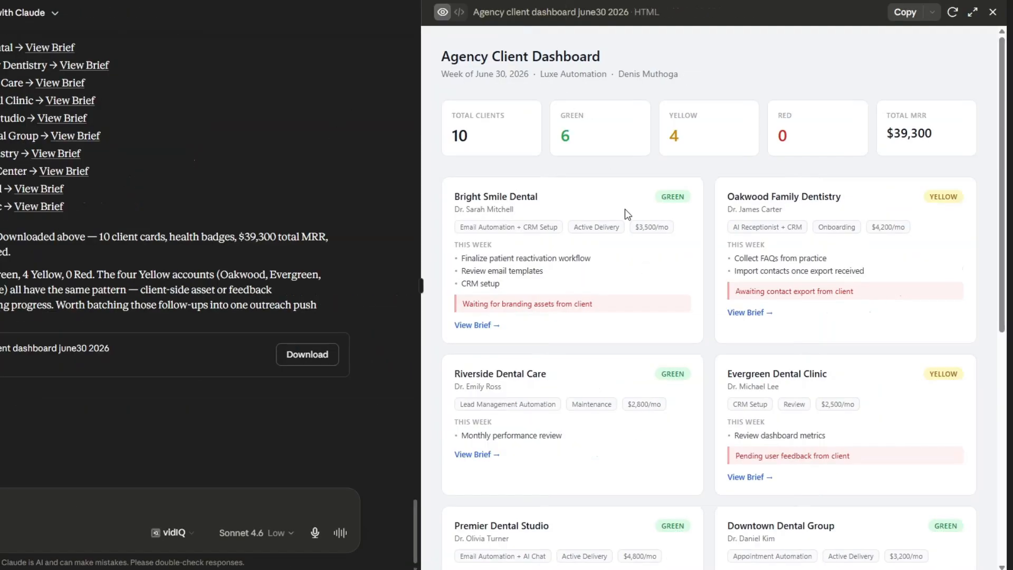
Recheck the dashboard in Claude and review the chat from the agency-client-manager prompt to the final brief links and dashboard file
{"action": "scroll", "coordinate": [623, 222], "scroll_direction": "down", "scroll_amount": 8}
{"action": "scroll", "coordinate": [622, 235], "scroll_direction": "up", "scroll_amount": 8}
{"action": "scroll", "coordinate": [338, 264], "scroll_direction": "up", "scroll_amount": 5}
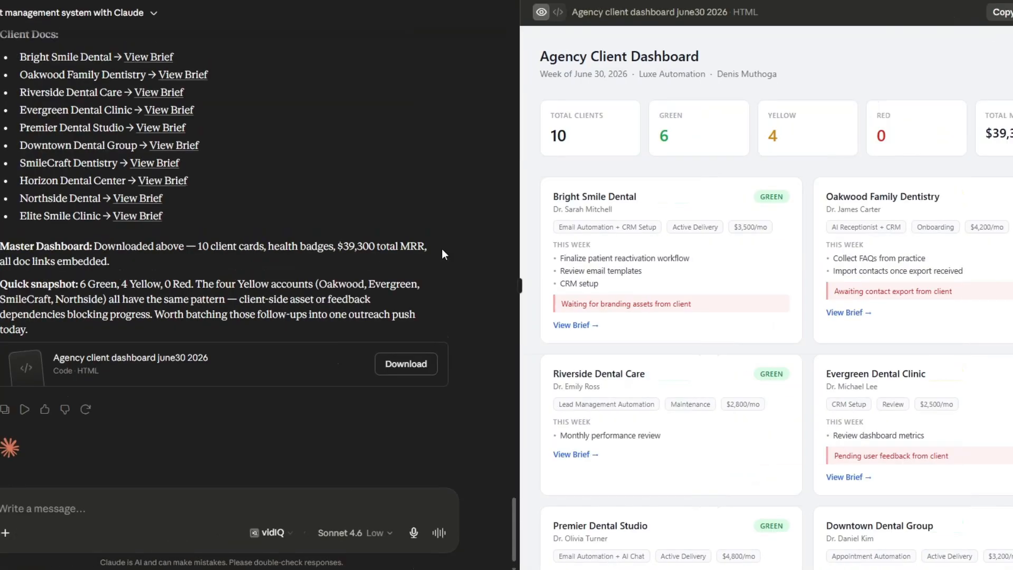
{"action": "scroll", "coordinate": [442, 249], "scroll_direction": "up", "scroll_amount": 5}
{"action": "left_click_drag", "start_coordinate": [515, 464], "coordinate": [516, 47]}
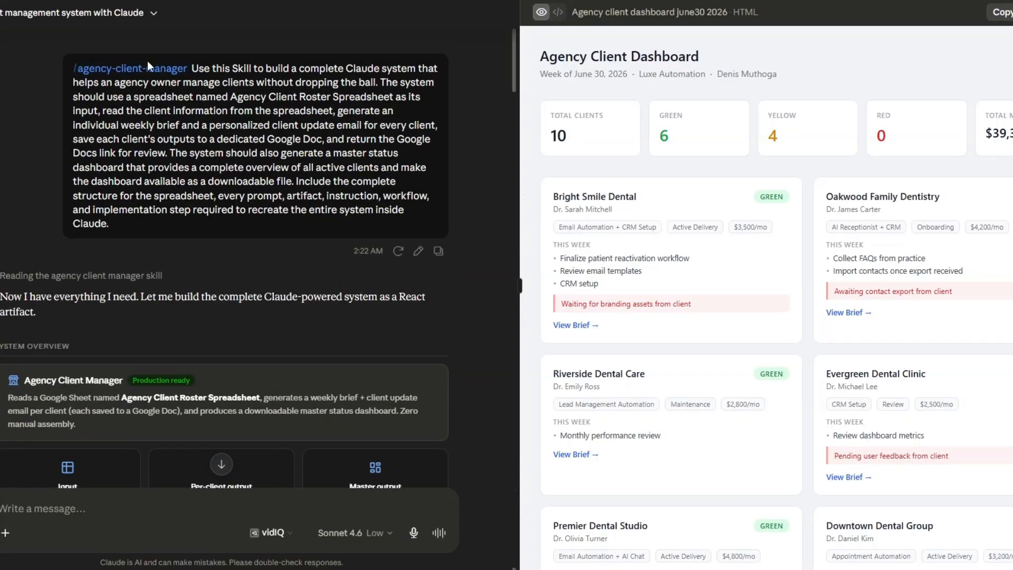
{"action": "left_click_drag", "start_coordinate": [512, 81], "coordinate": [490, 562]}
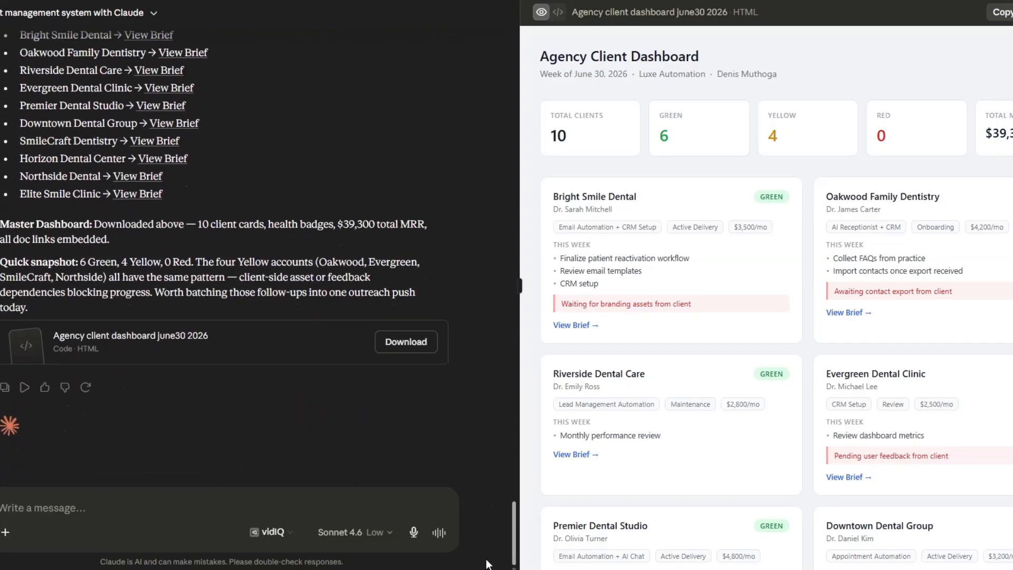